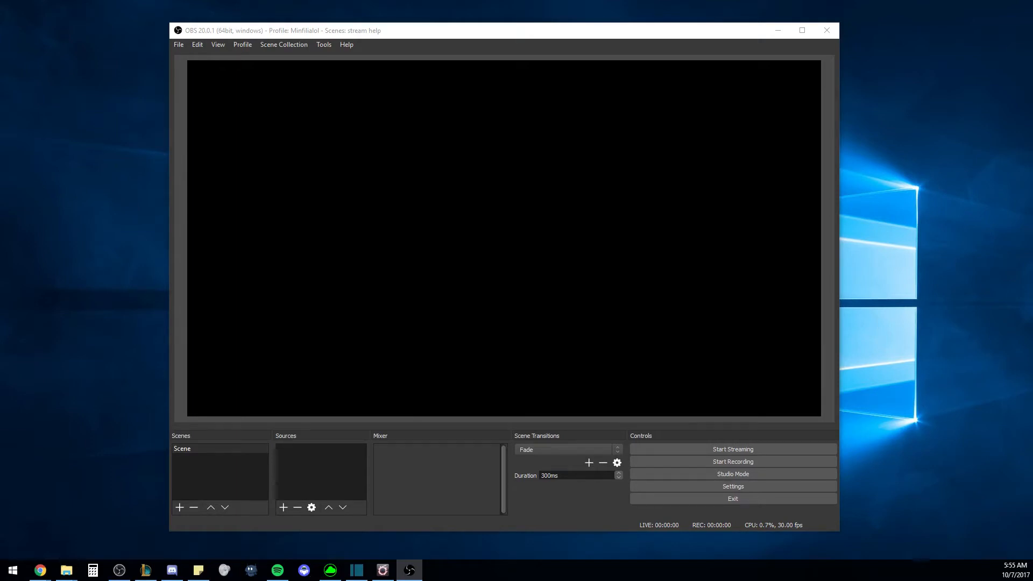
pyautogui.click(715, 487)
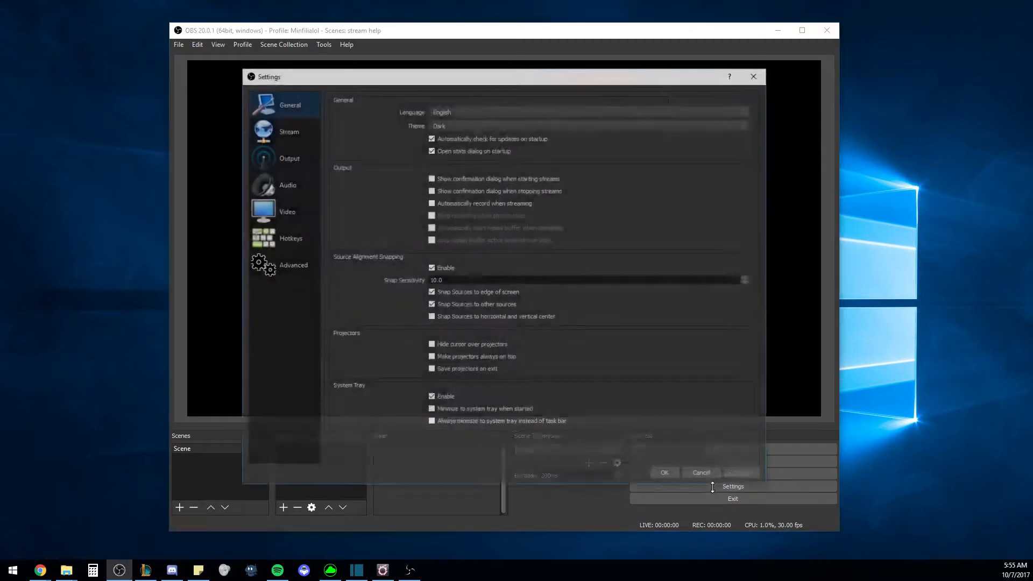
pyautogui.click(756, 75)
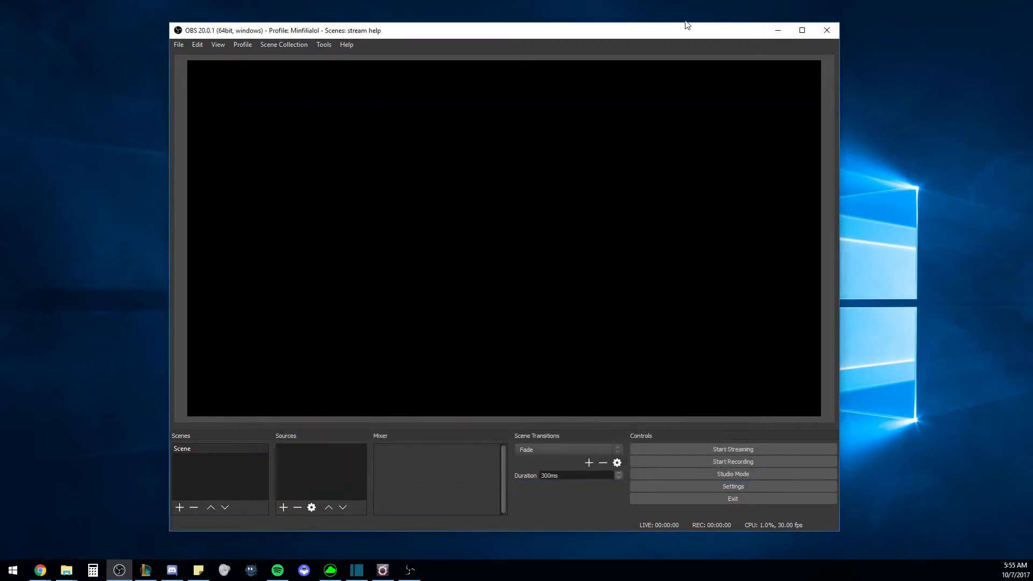
pyautogui.moveTo(687, 26); pyautogui.dragTo(687, 27)
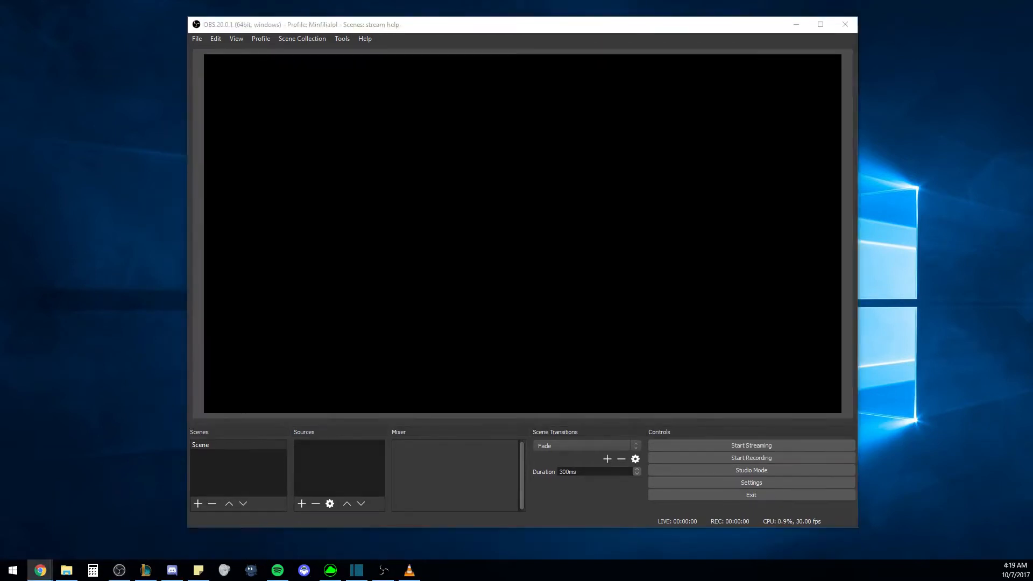
# Step: Switch to the browser, view the obsproject.com home page offering the OBS Studio download, and return to OBS
pyautogui.moveTo(1032, 38); pyautogui.dragTo(530, 34)
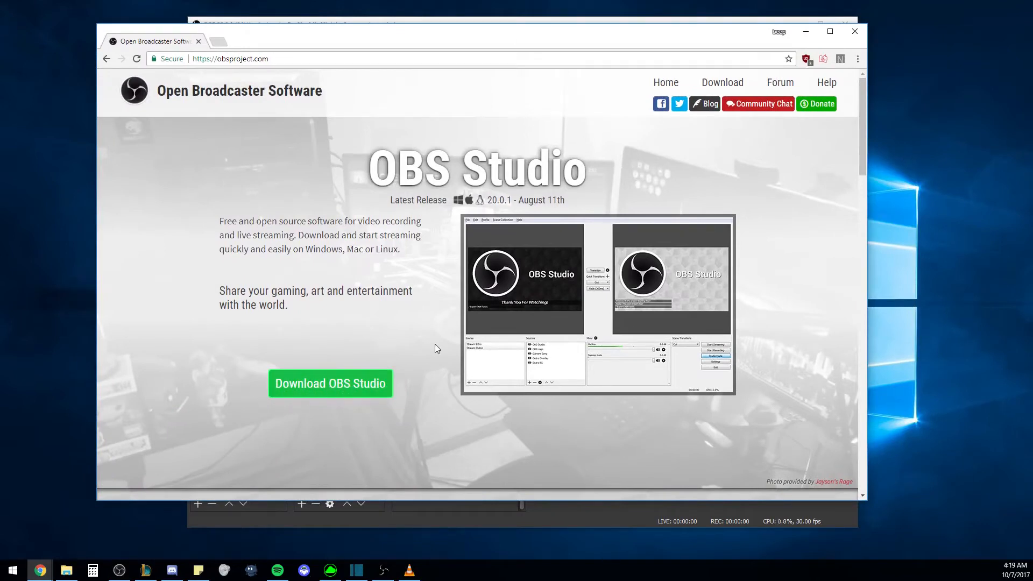
pyautogui.moveTo(268, 58); pyautogui.dragTo(210, 57)
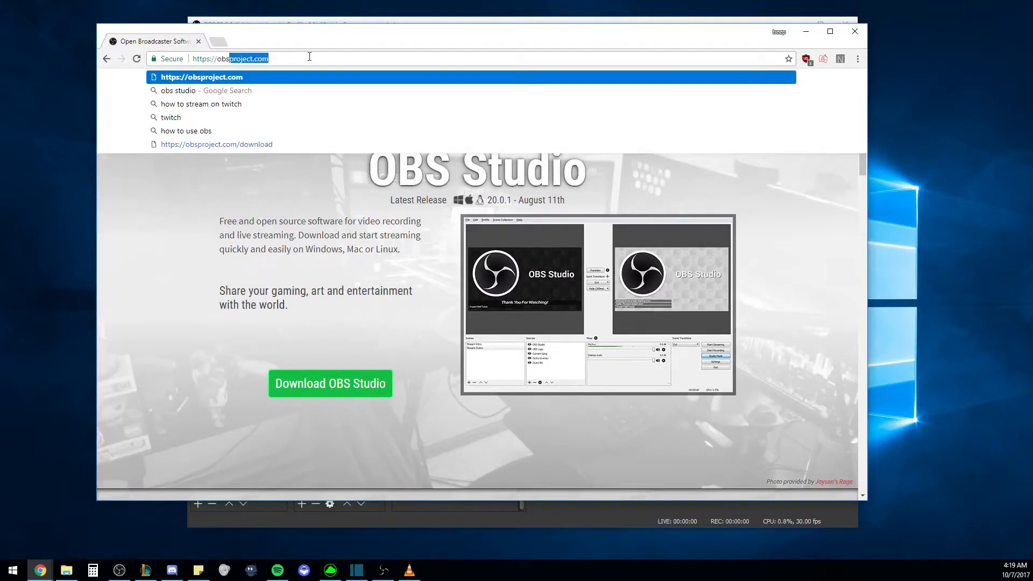
pyautogui.click(220, 54)
pyautogui.click(185, 299)
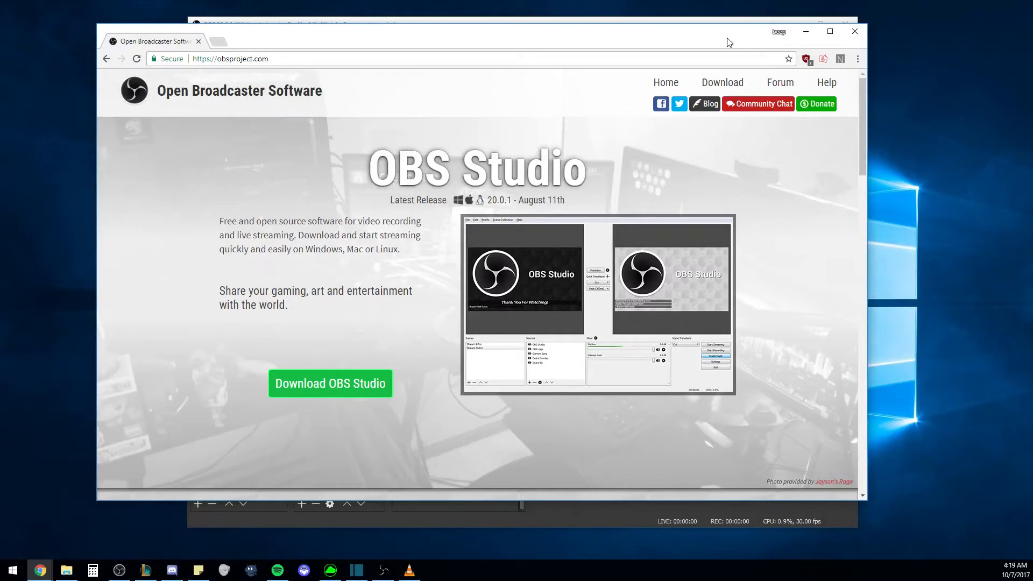
pyautogui.click(805, 32)
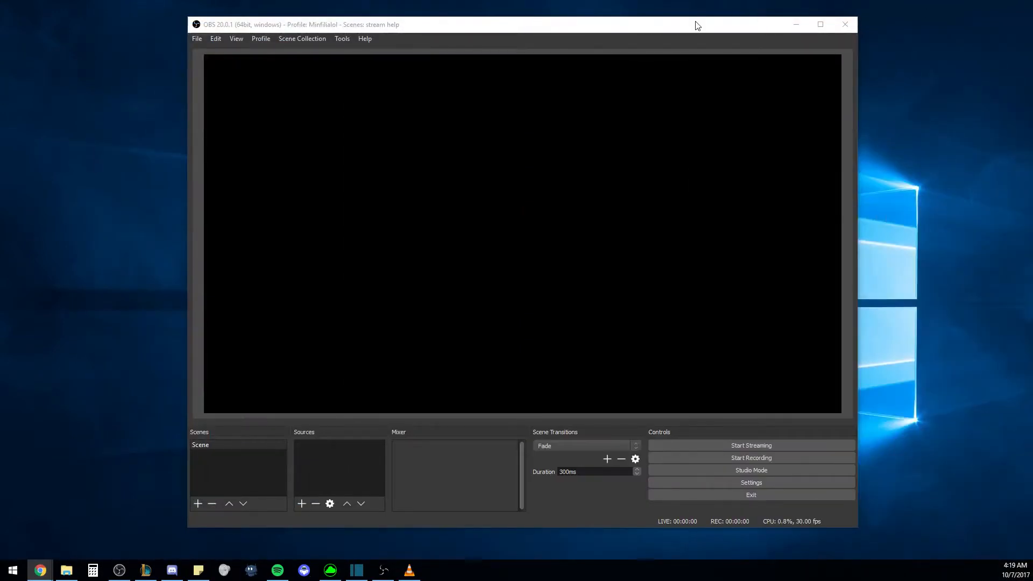
pyautogui.moveTo(696, 25); pyautogui.dragTo(696, 25)
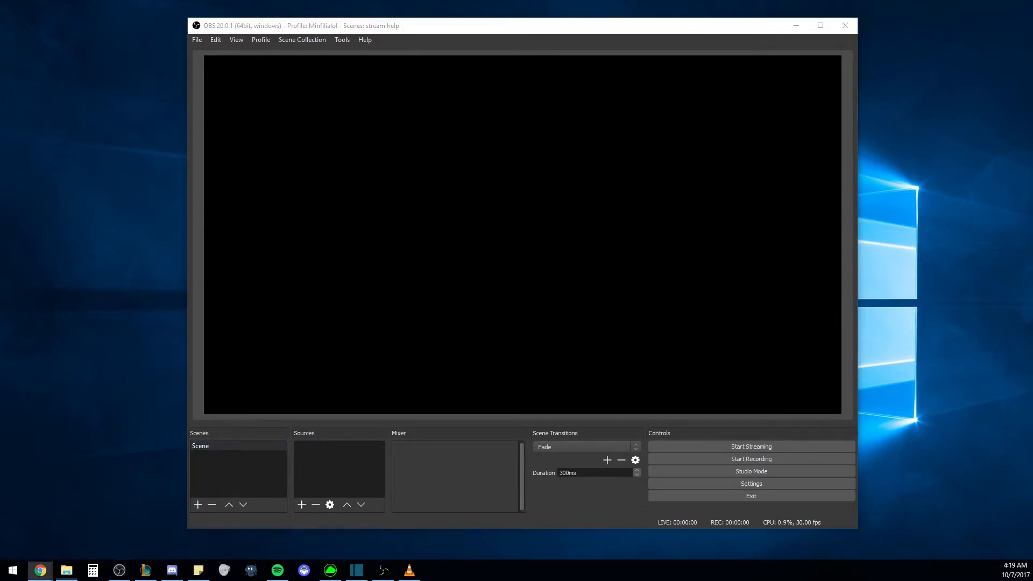
pyautogui.hotkey('alt', 'Tab')
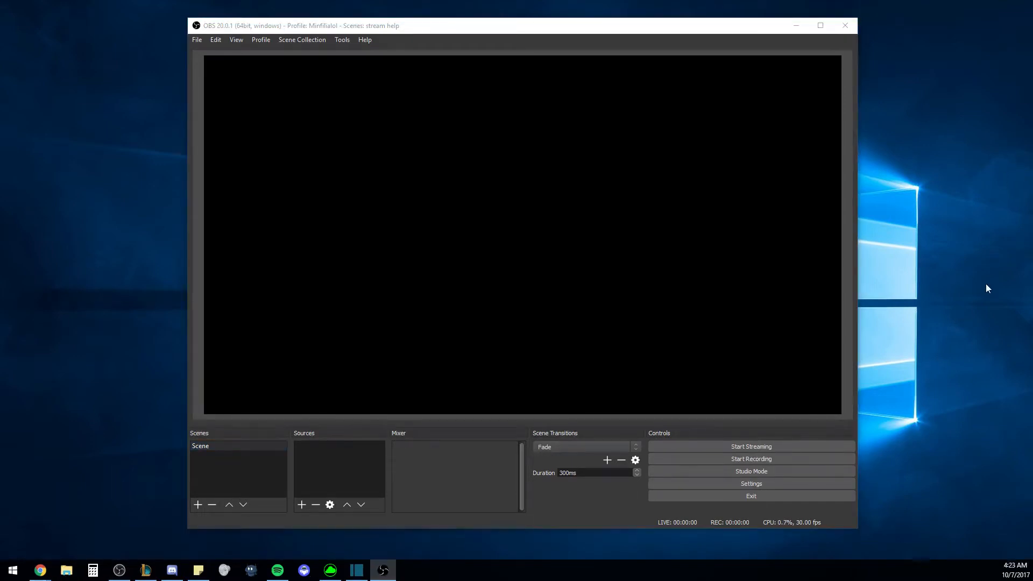
# Step: Open the general settings and look through the available interface languages
pyautogui.click(791, 486)
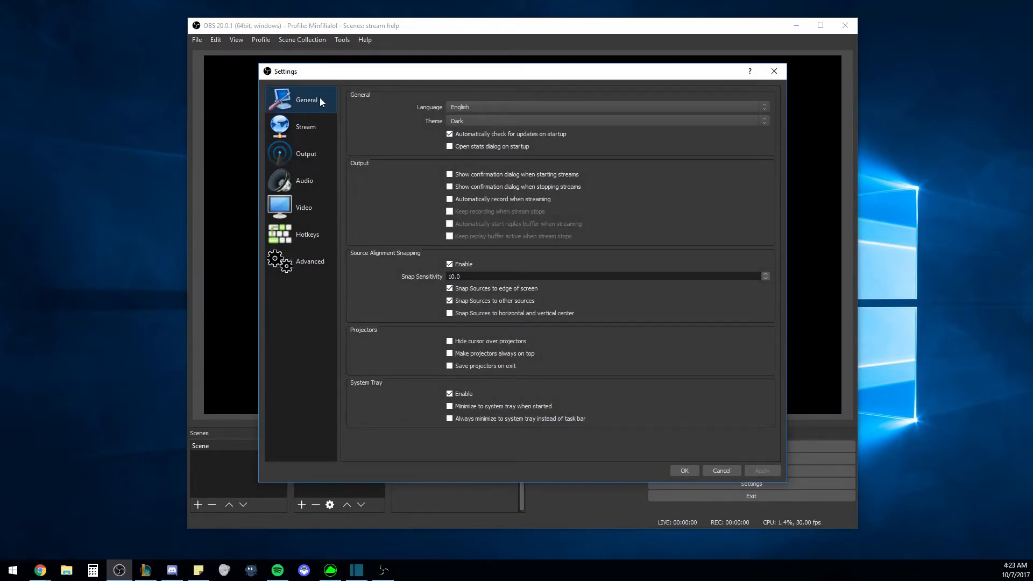
pyautogui.click(506, 106)
pyautogui.click(521, 151)
# Step: Try the Default and Rachni interface themes and restore the Dark theme
pyautogui.click(519, 121)
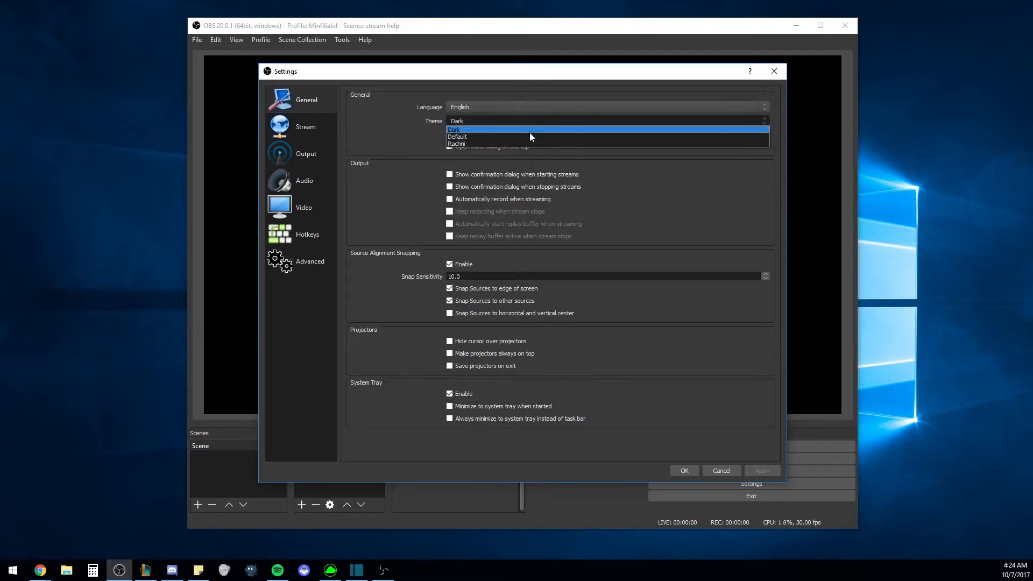
pyautogui.click(532, 136)
pyautogui.click(529, 120)
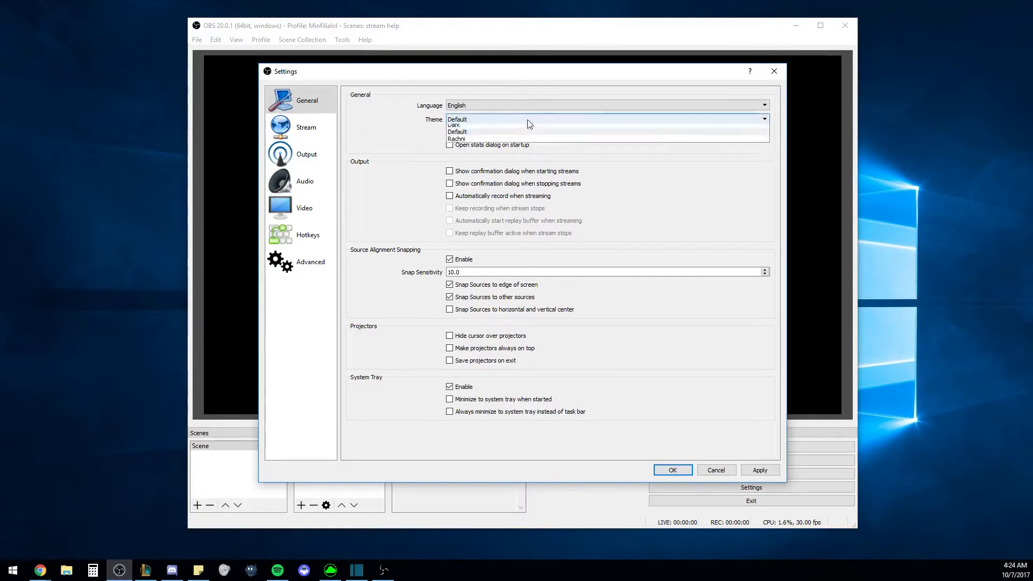
pyautogui.click(533, 139)
pyautogui.moveTo(678, 75); pyautogui.dragTo(704, 62)
pyautogui.click(623, 123)
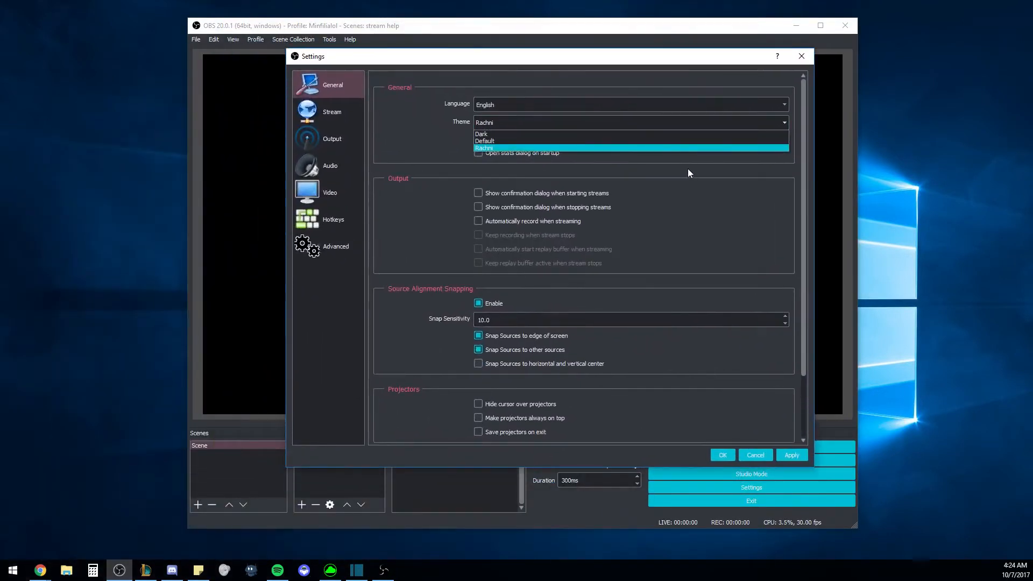
pyautogui.click(599, 133)
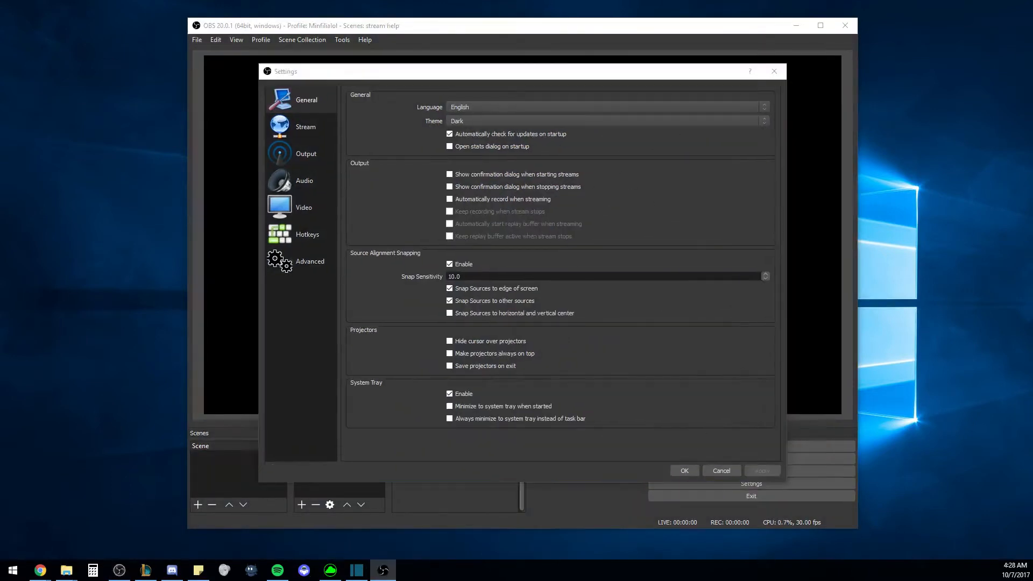
# Step: Set the stream type to Streaming Services in the stream settings
pyautogui.click(322, 126)
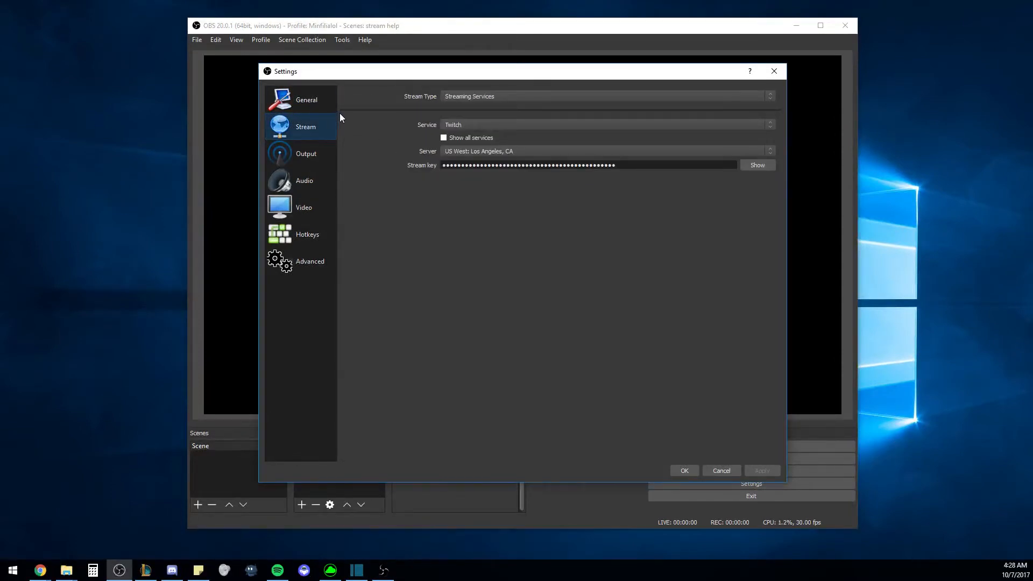
pyautogui.click(477, 95)
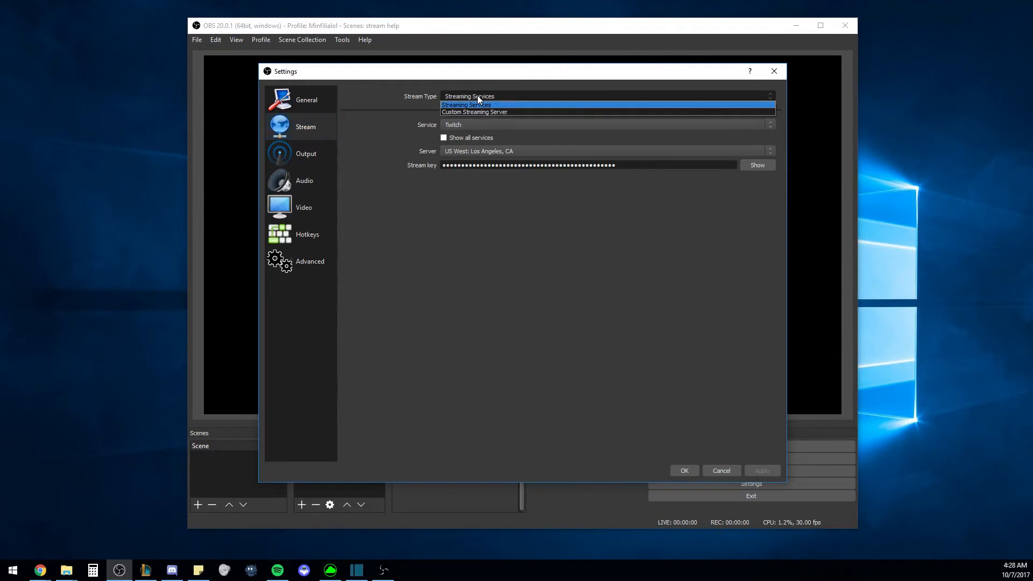
pyautogui.click(505, 105)
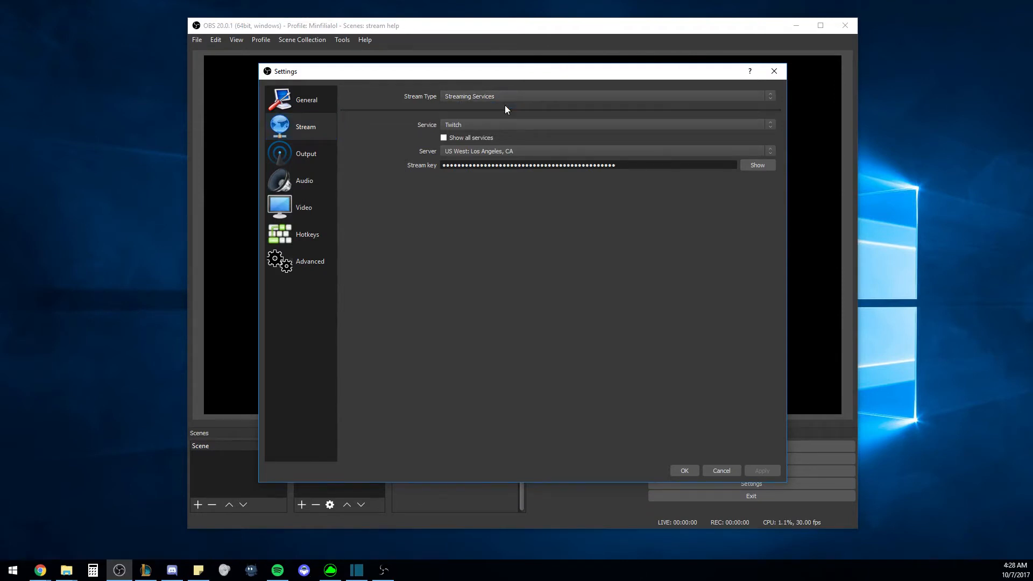
pyautogui.click(487, 101)
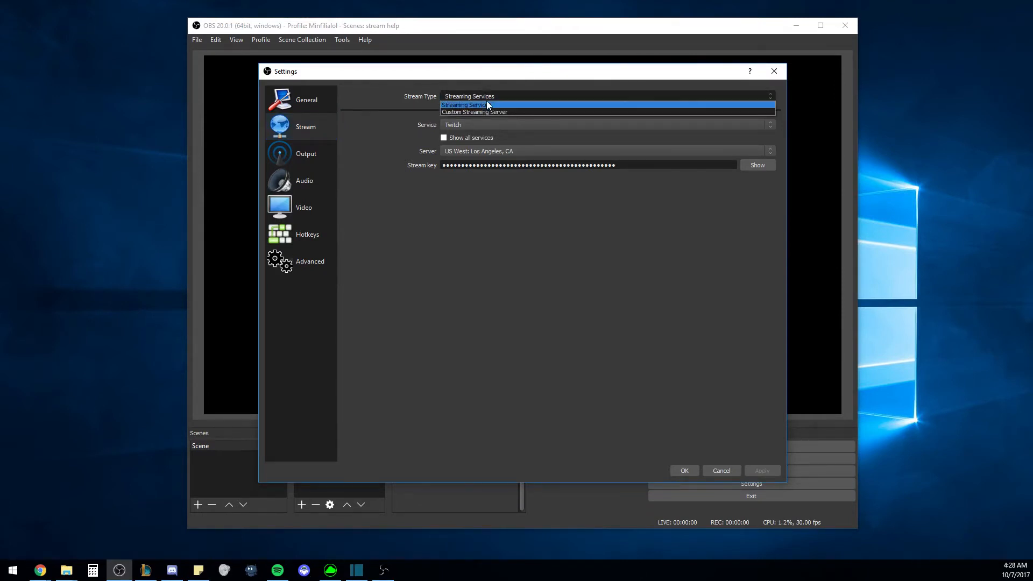
pyautogui.click(492, 105)
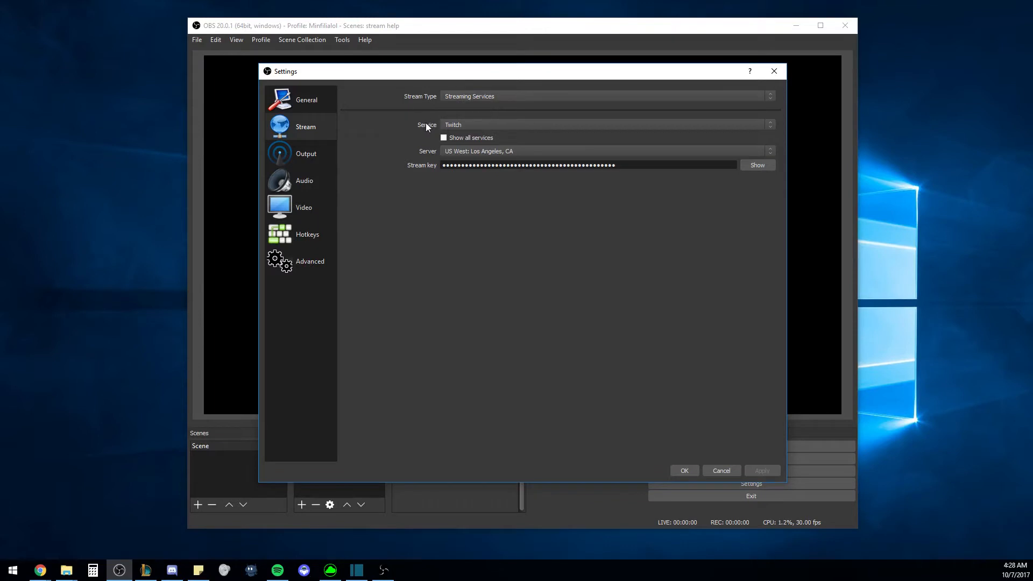
# Step: Set the streaming service to Twitch and its server to US West: Los Angeles, CA
pyautogui.click(489, 127)
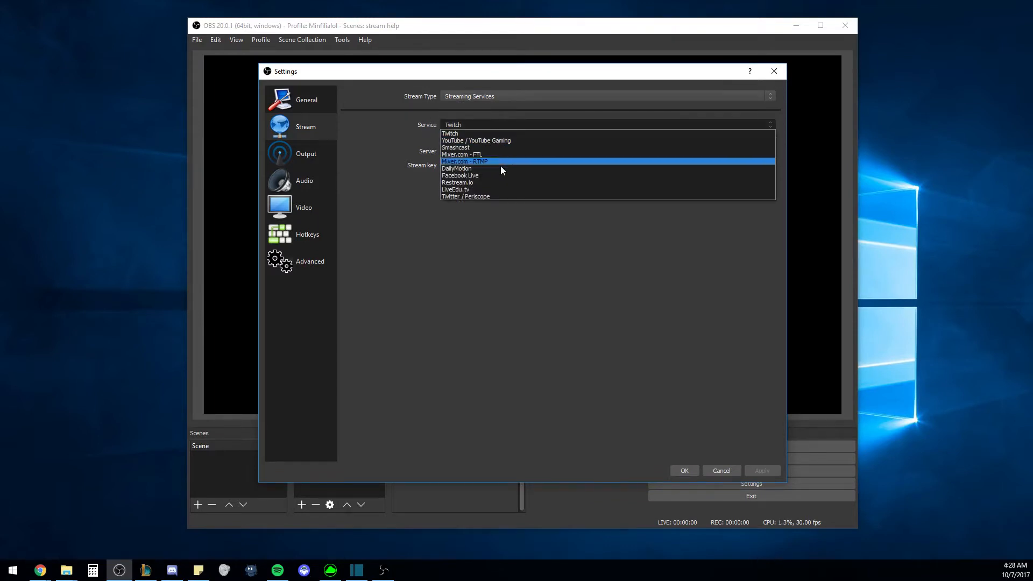
pyautogui.click(512, 133)
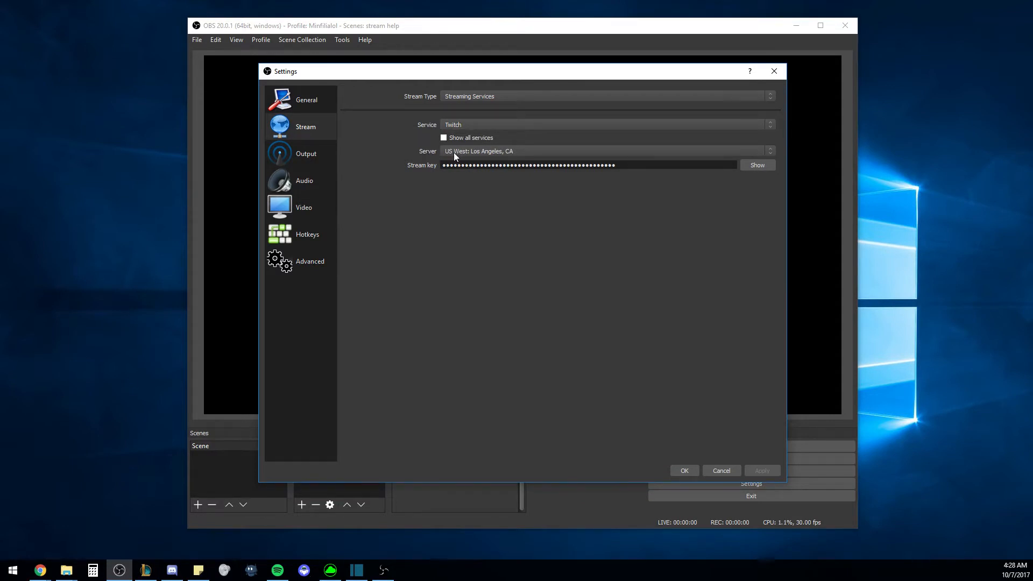
pyautogui.click(753, 153)
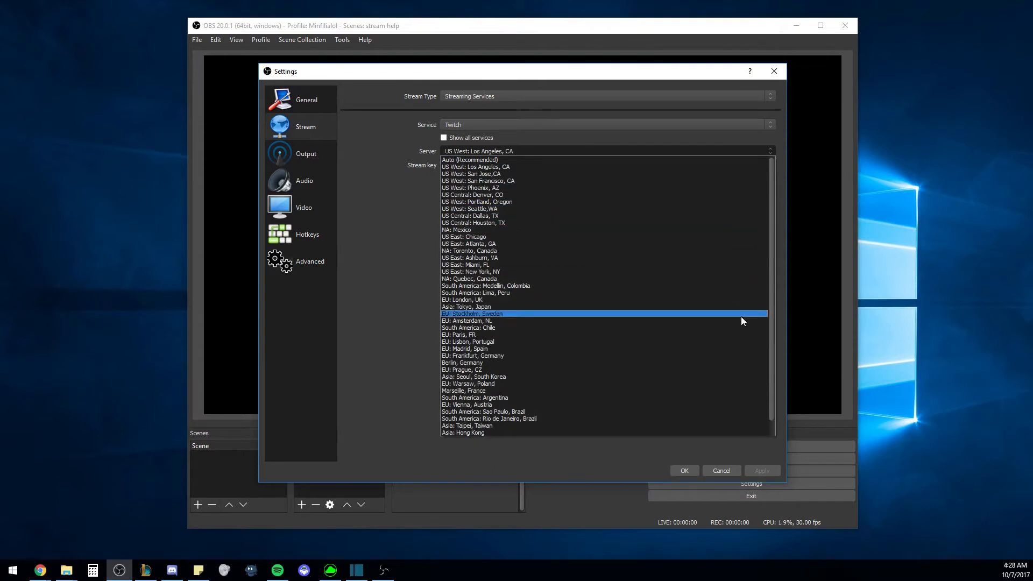
pyautogui.click(613, 166)
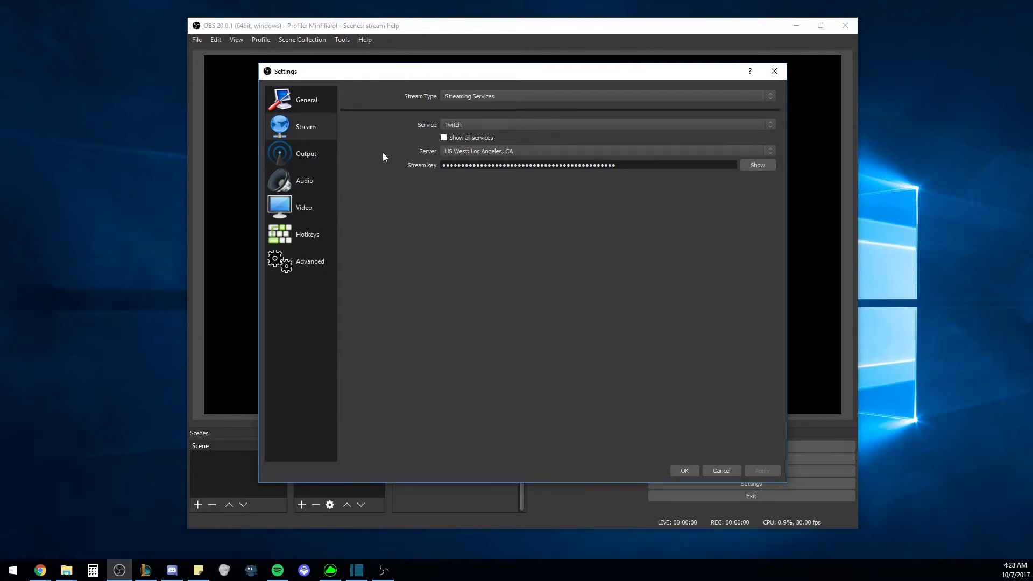
# Step: Switch to the browser and bring the Twitch dashboard settings with the Stream Key section into view
pyautogui.hotkey('alt', 'Tab')
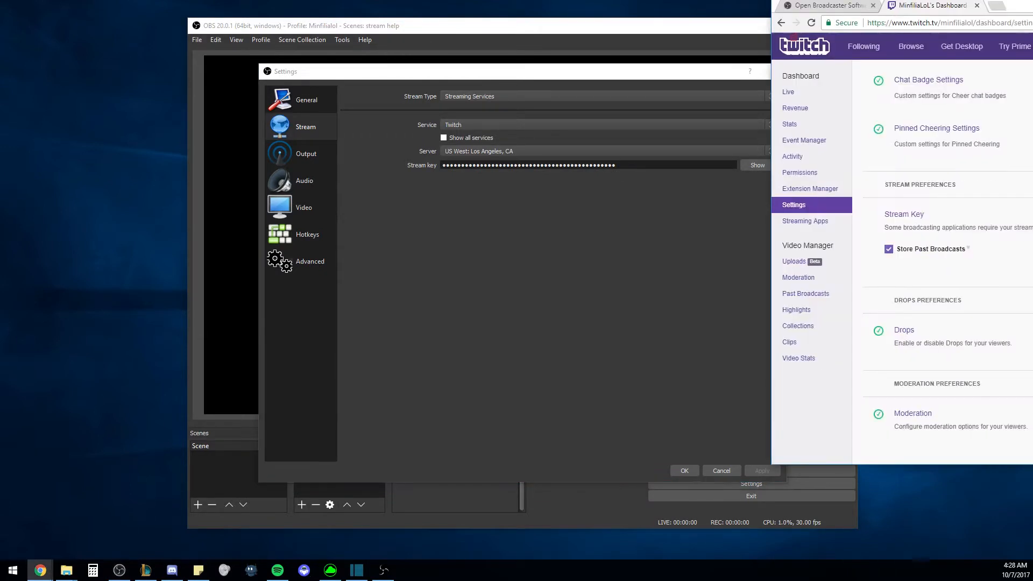
pyautogui.moveTo(1032, 87); pyautogui.dragTo(478, 49)
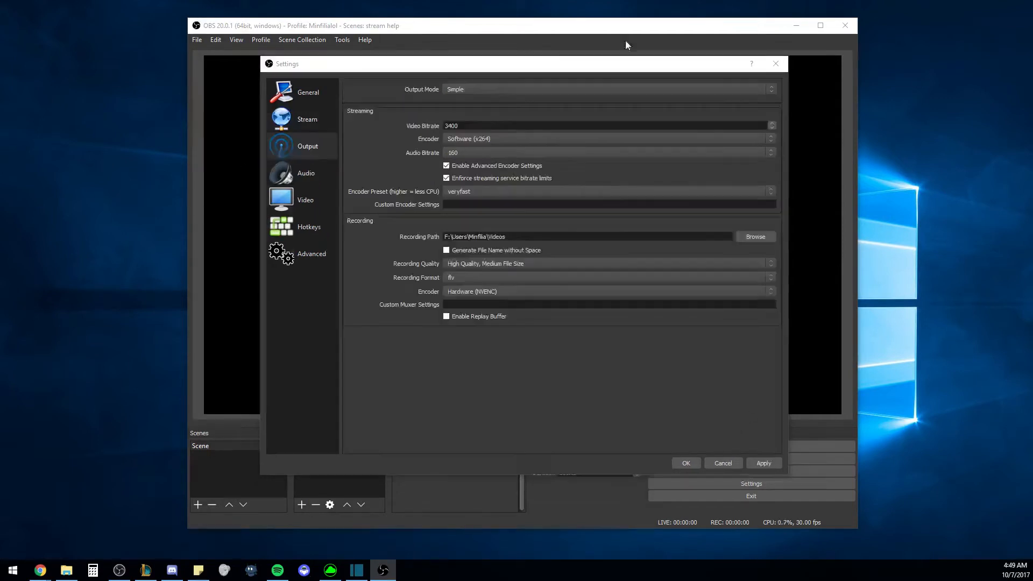
# Step: Examine the streaming video bitrate value in the output settings
pyautogui.click(307, 154)
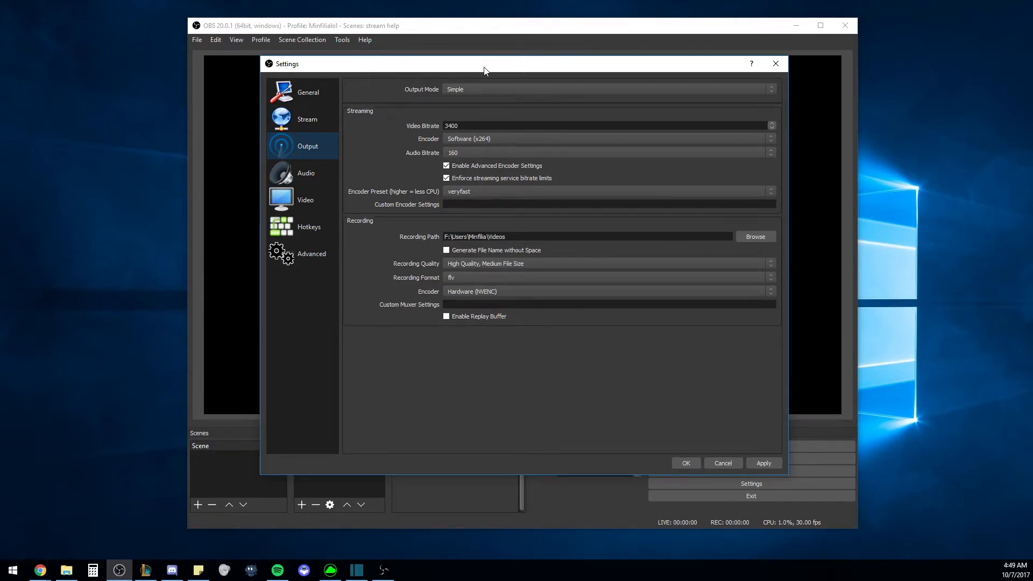
pyautogui.moveTo(485, 67)
pyautogui.mouseDown()
pyautogui.moveTo(473, 62)
pyautogui.moveTo(491, 72)
pyautogui.mouseUp()
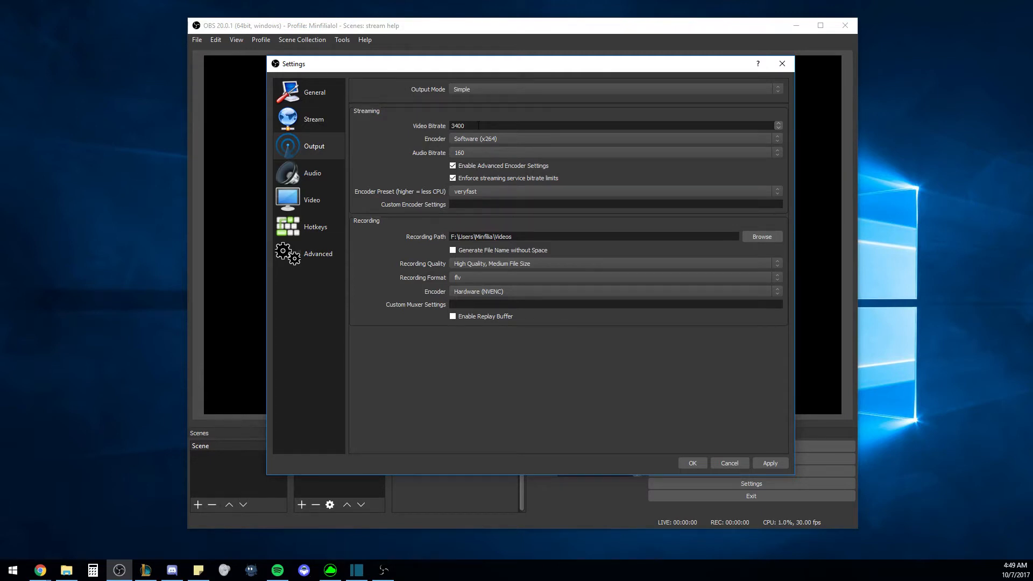
pyautogui.doubleClick(449, 127)
pyautogui.click(451, 126)
pyautogui.moveTo(452, 126); pyautogui.dragTo(468, 126)
pyautogui.click(468, 125)
pyautogui.moveTo(464, 126); pyautogui.dragTo(424, 129)
pyautogui.click(502, 126)
pyautogui.doubleClick(501, 126)
pyautogui.click(495, 128)
pyautogui.doubleClick(495, 127)
pyautogui.press('End')
pyautogui.hotkey('ctrl', 'a')
pyautogui.click(383, 158)
pyautogui.doubleClick(502, 126)
pyautogui.click(489, 120)
pyautogui.doubleClick(480, 126)
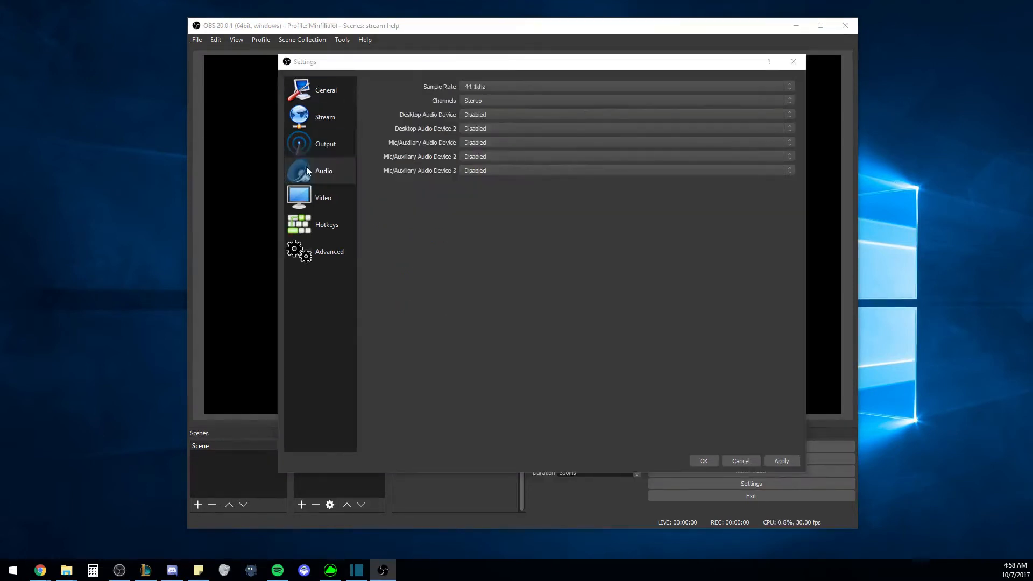
# Step: Review the selectable desktop audio devices and mic/auxiliary devices in the audio settings
pyautogui.click(340, 170)
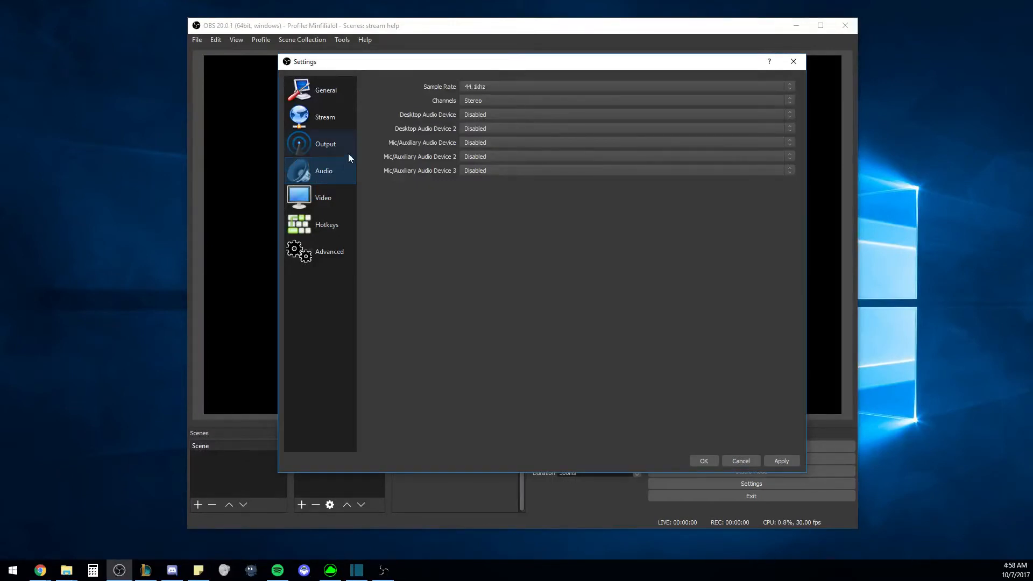
pyautogui.click(584, 119)
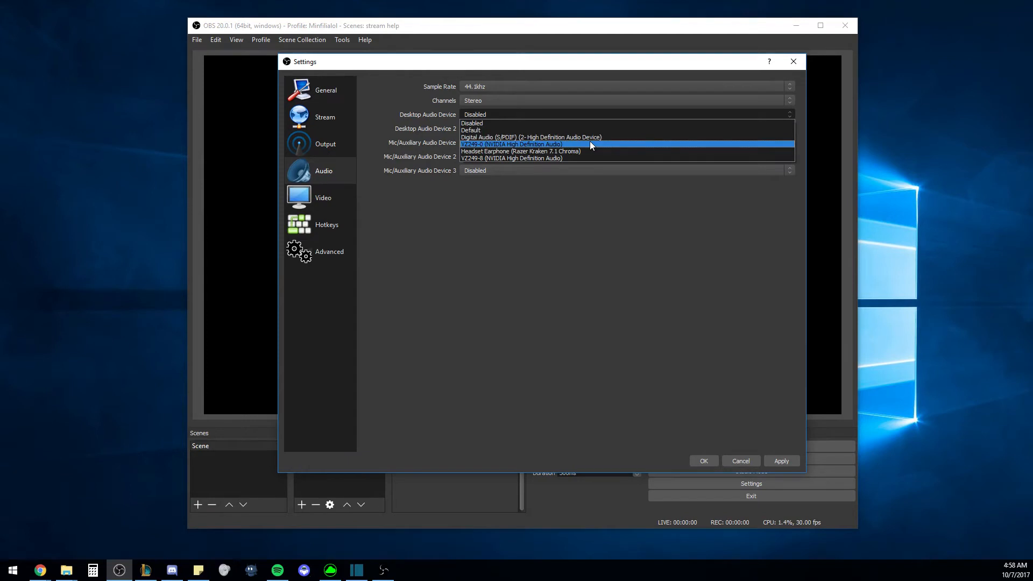
pyautogui.click(396, 108)
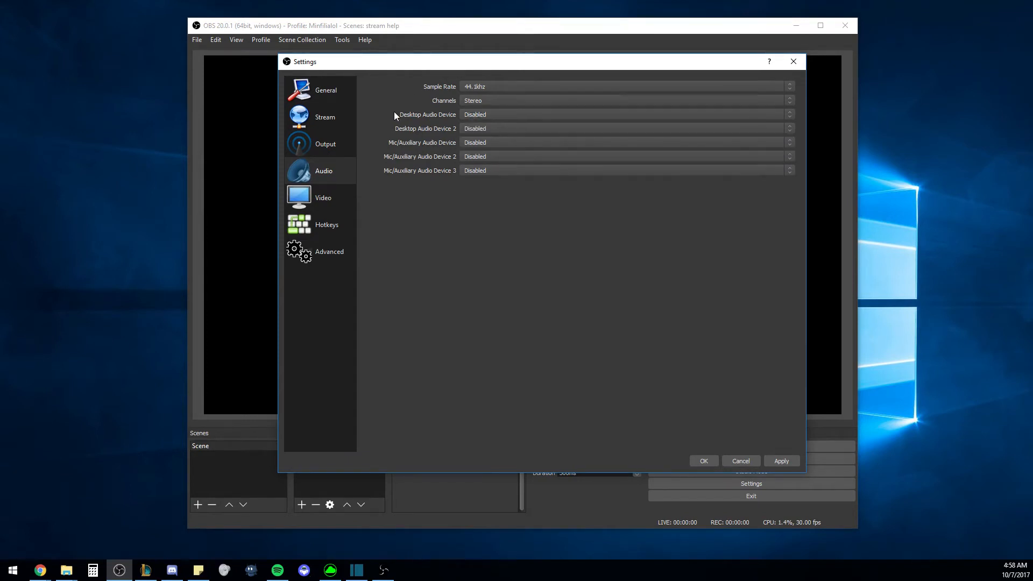
pyautogui.click(521, 116)
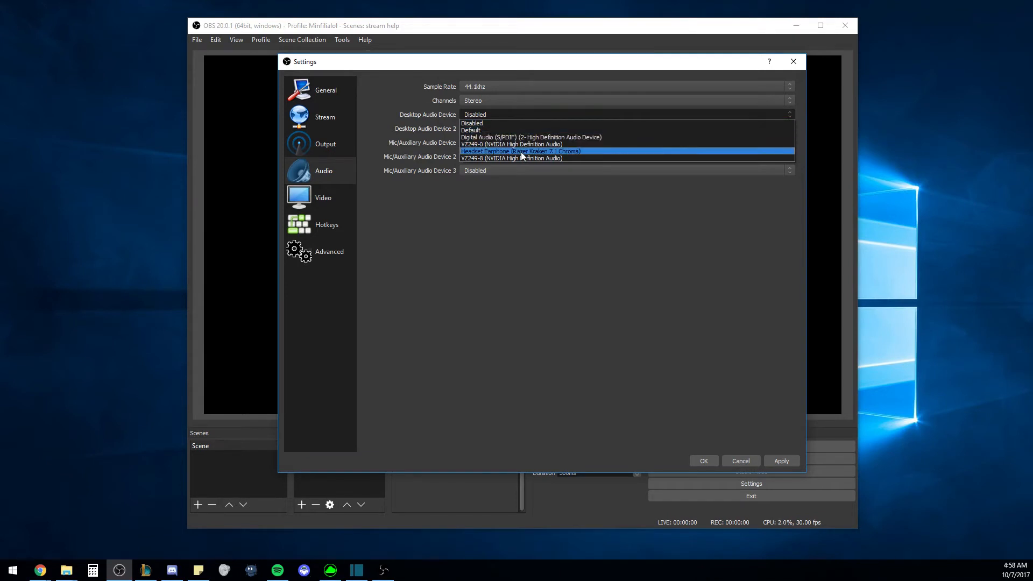
pyautogui.click(407, 120)
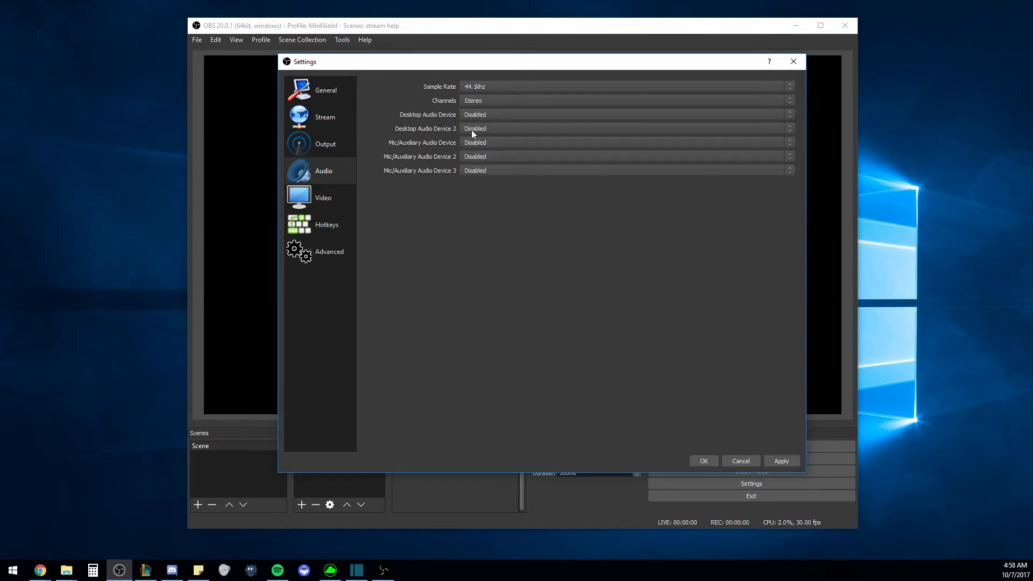
pyautogui.click(491, 145)
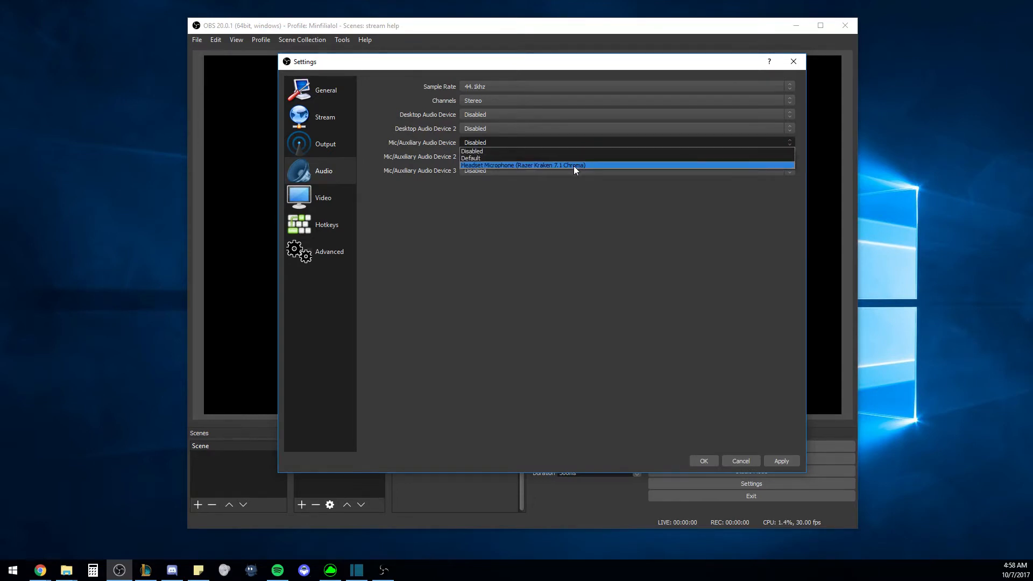
pyautogui.click(523, 146)
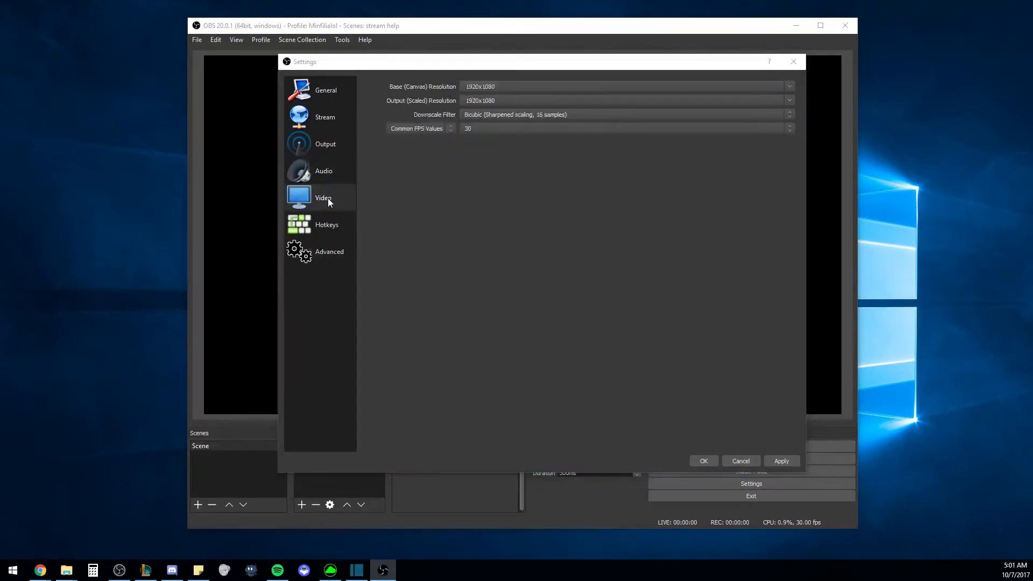
# Step: Review the base and output resolutions in the video settings and compare them with the streaming bitrate in the output settings
pyautogui.click(328, 198)
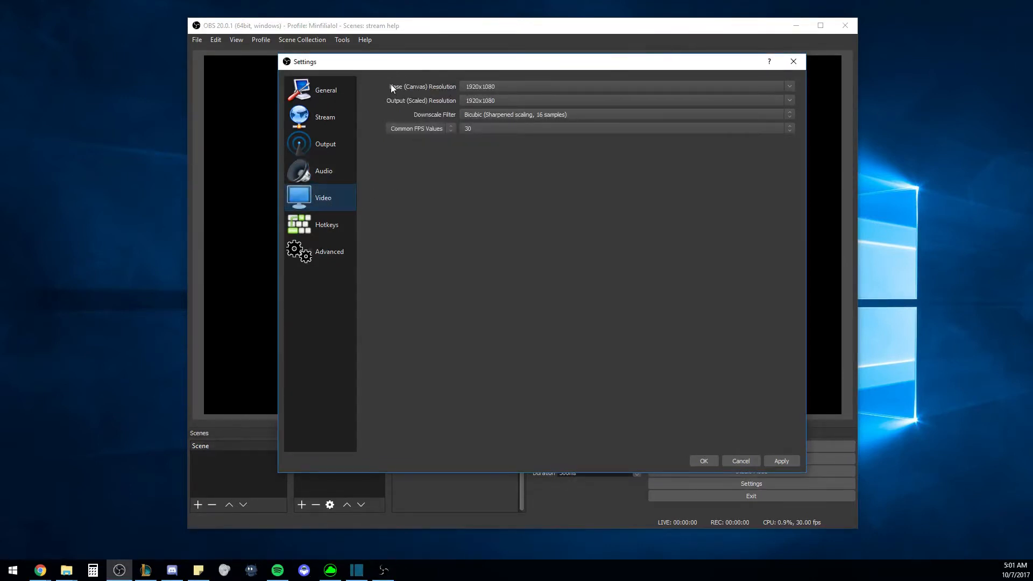
pyautogui.click(581, 86)
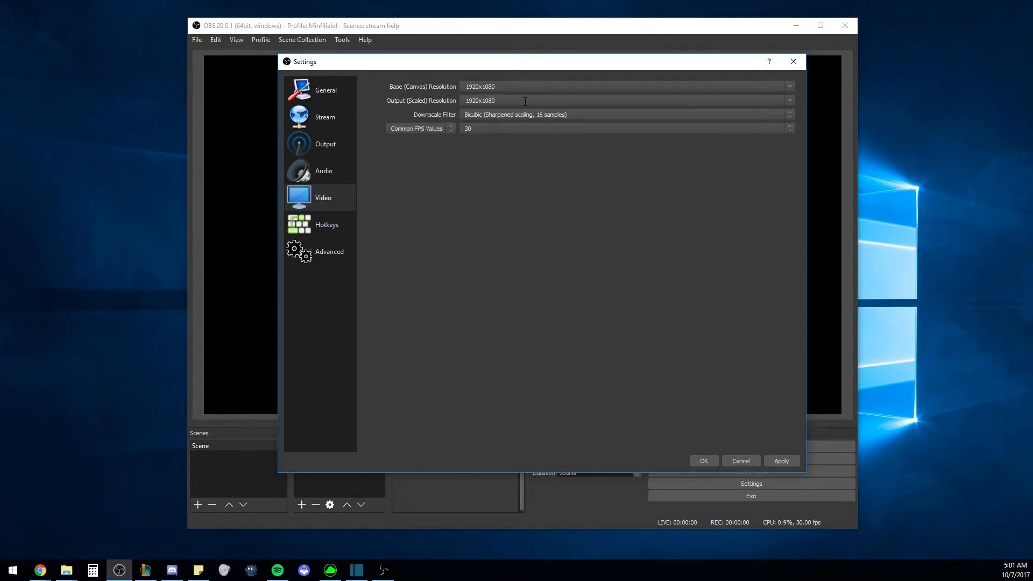
pyautogui.click(332, 145)
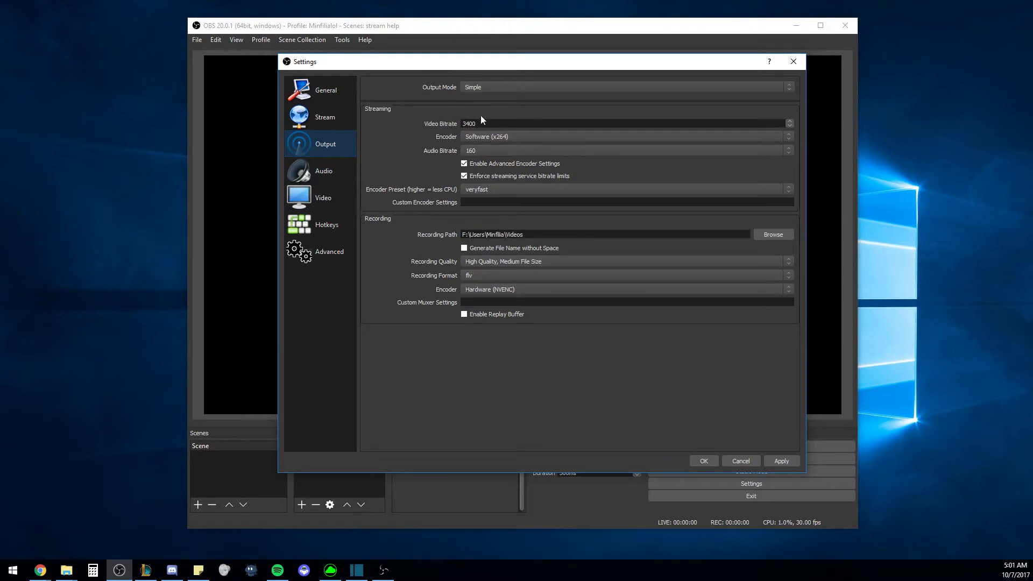
pyautogui.click(328, 202)
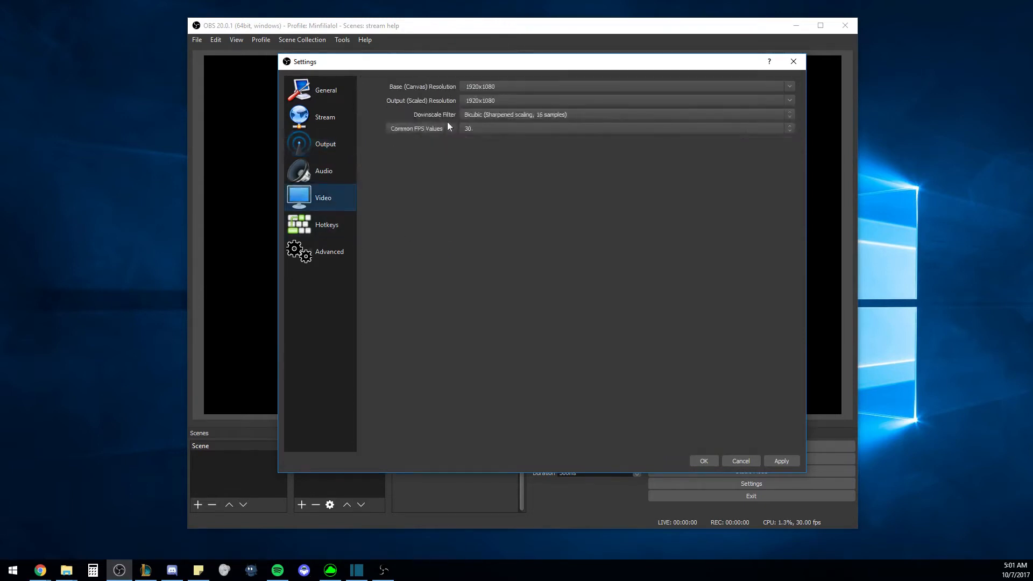
# Step: Set the video downscale filter to Bicubic (Sharpened scaling, 16 samples)
pyautogui.click(576, 115)
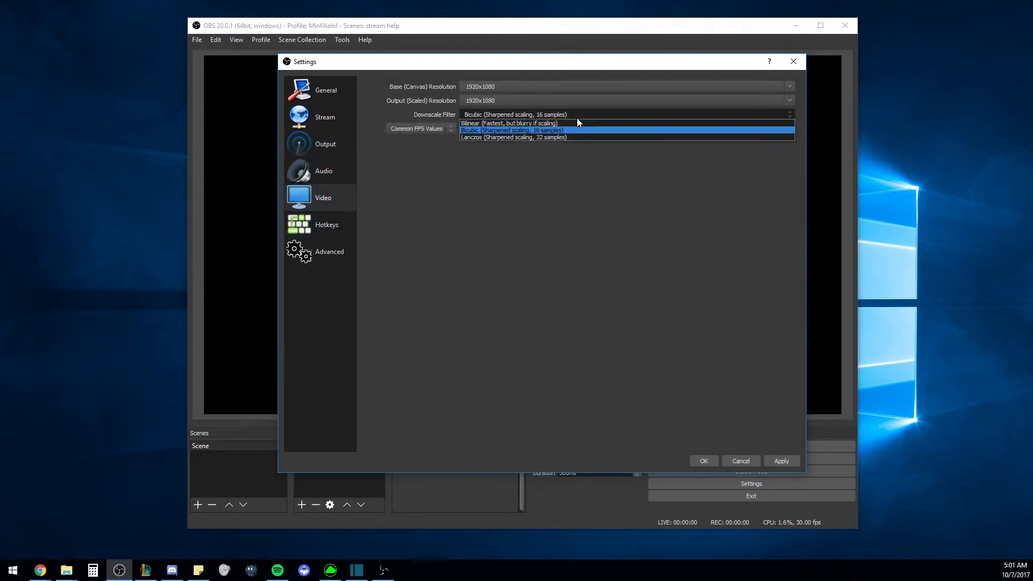
pyautogui.click(580, 127)
pyautogui.click(579, 114)
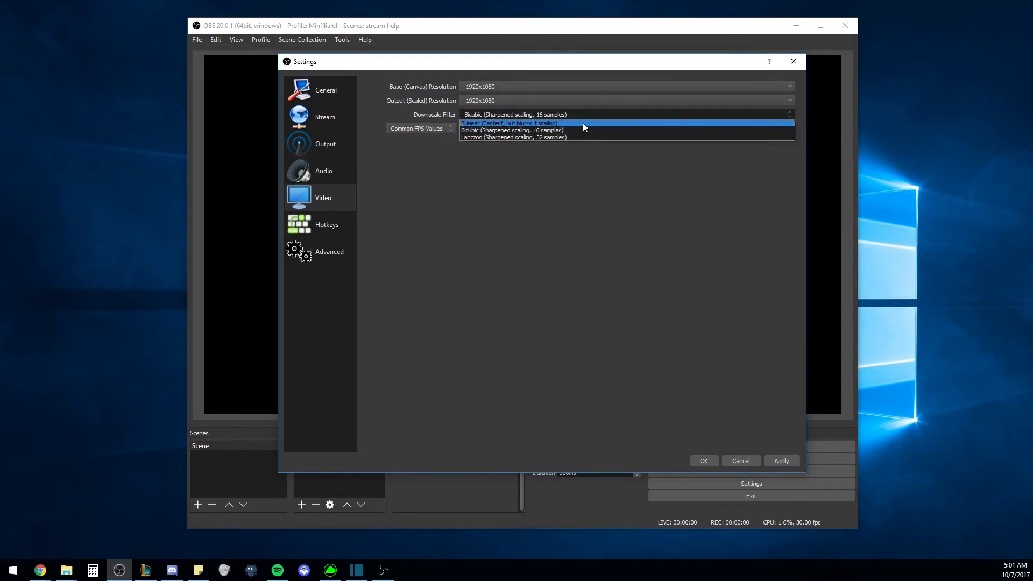
pyautogui.click(585, 131)
pyautogui.click(589, 115)
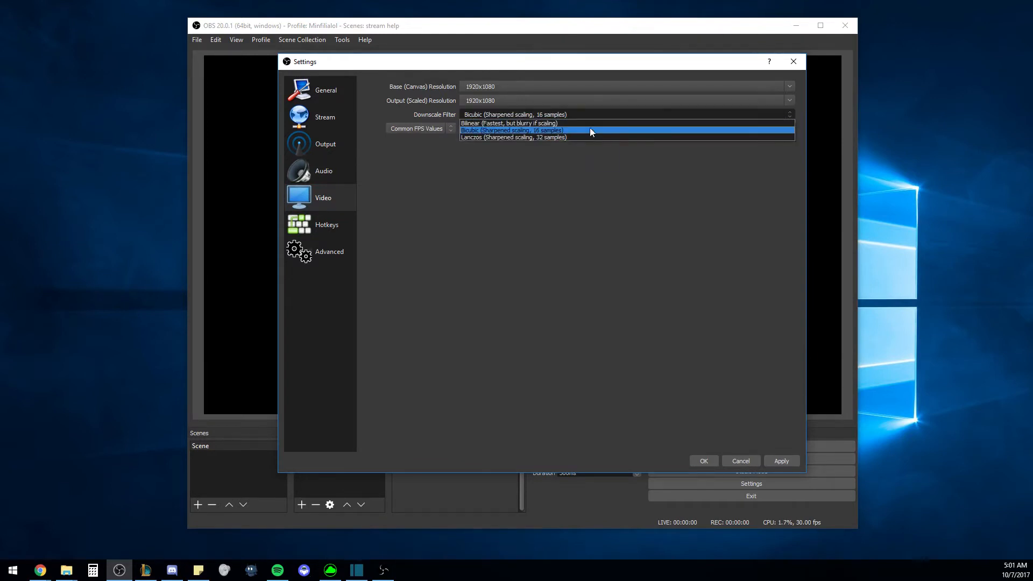
pyautogui.click(589, 130)
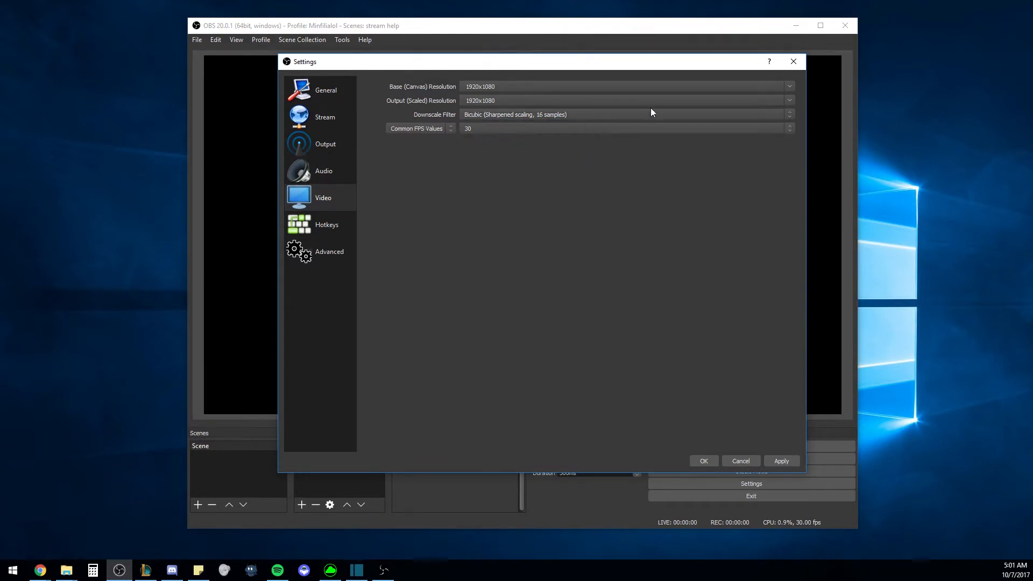
pyautogui.click(755, 114)
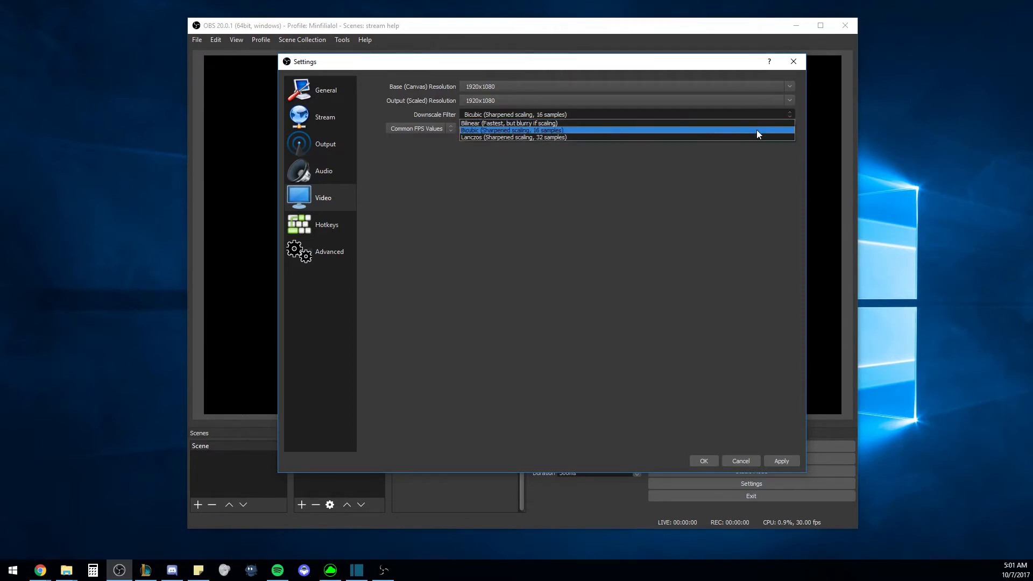
pyautogui.click(756, 130)
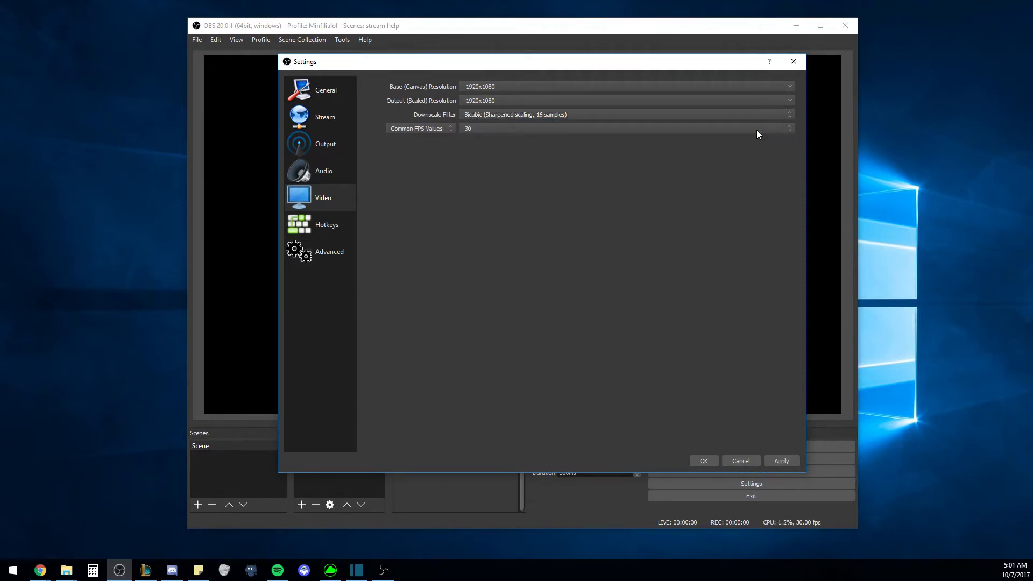
# Step: Set the common FPS value in the video settings to 30
pyautogui.click(537, 129)
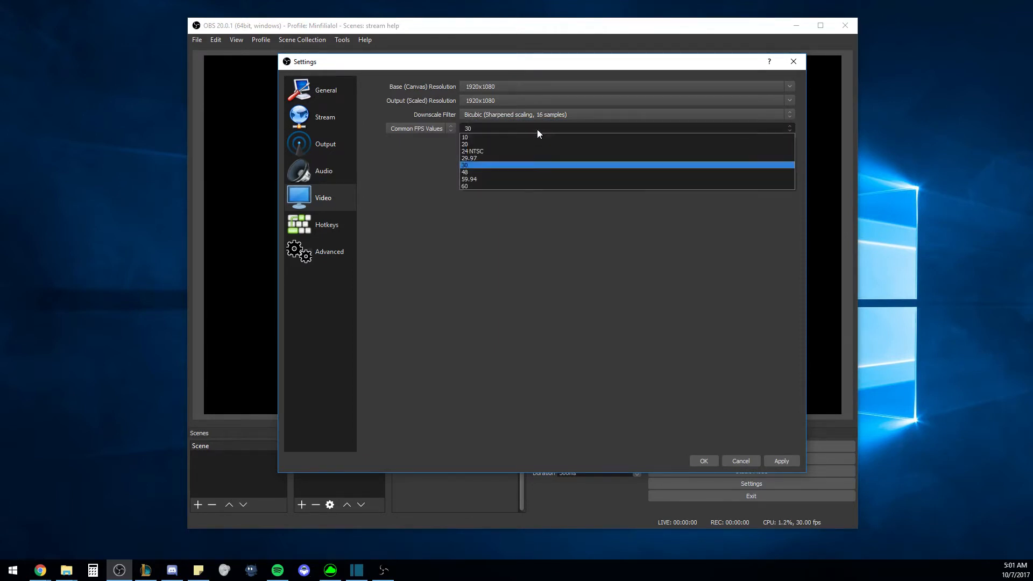
pyautogui.click(537, 165)
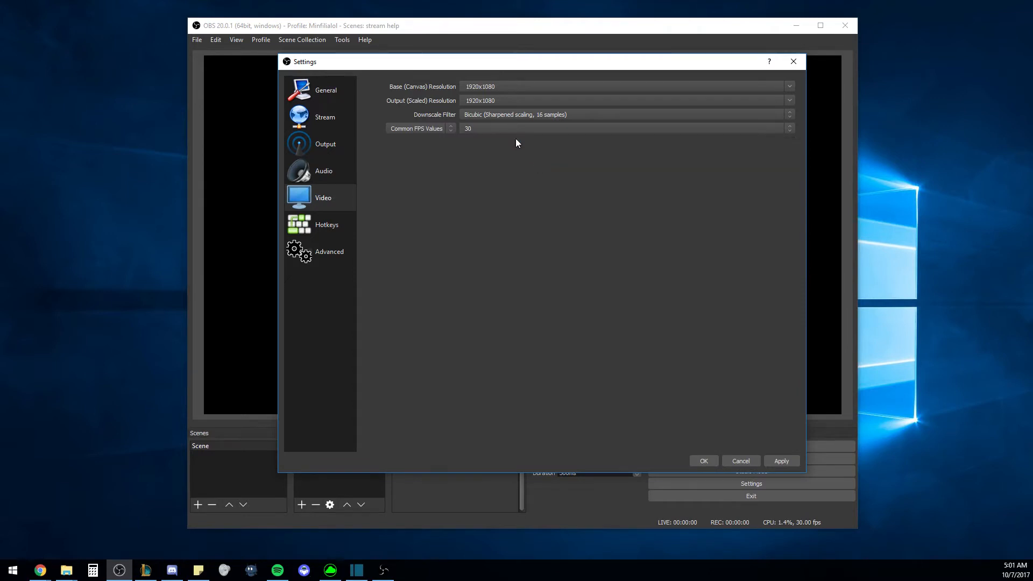
pyautogui.click(500, 129)
pyautogui.click(496, 165)
pyautogui.click(493, 128)
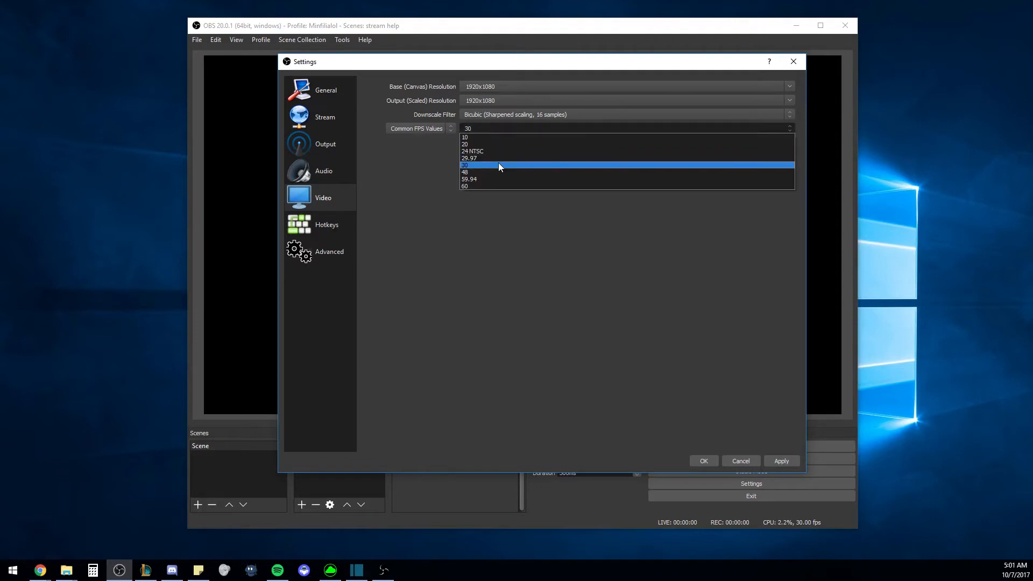
pyautogui.click(498, 165)
pyautogui.click(501, 131)
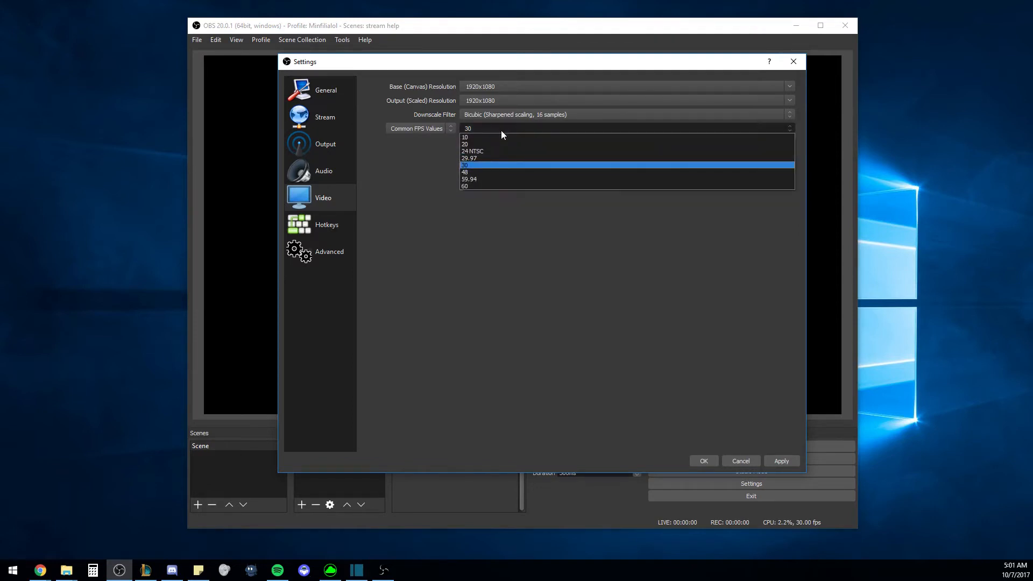
pyautogui.click(506, 164)
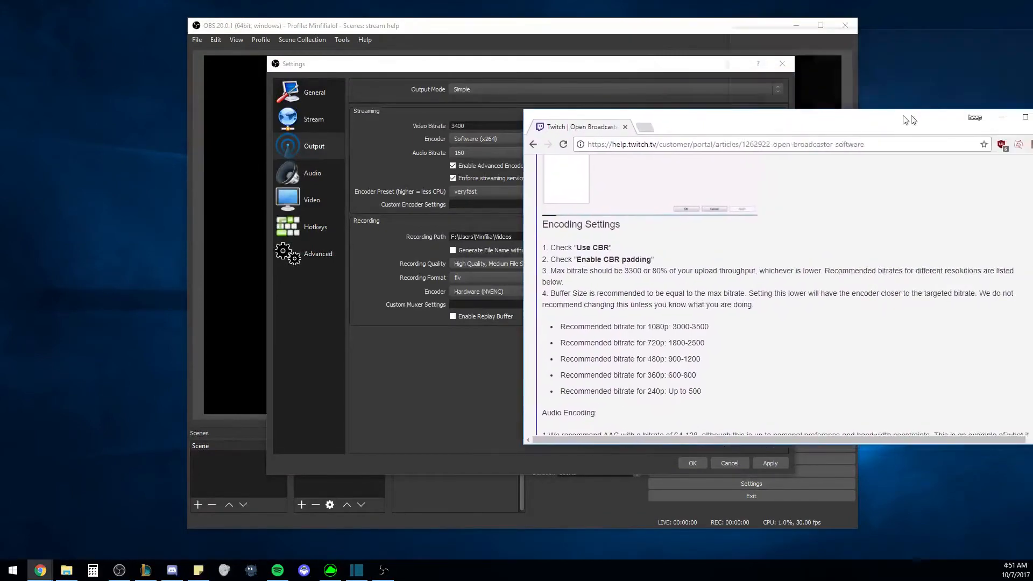
# Step: Examine the recommended bitrates per resolution in the Encoding Settings section of the Twitch help article
pyautogui.scroll(-1, 436, 350)
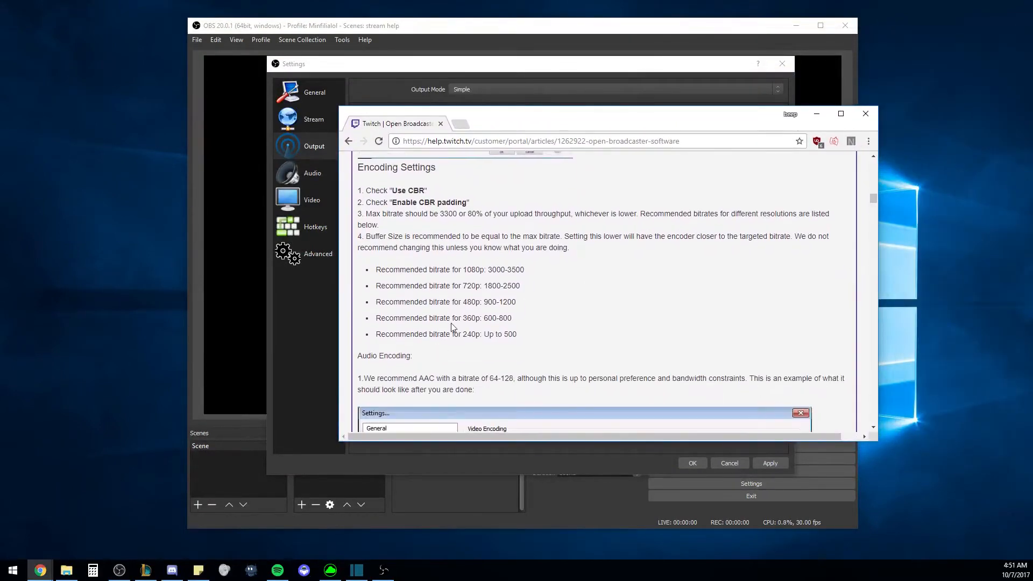
pyautogui.moveTo(377, 270); pyautogui.dragTo(511, 263)
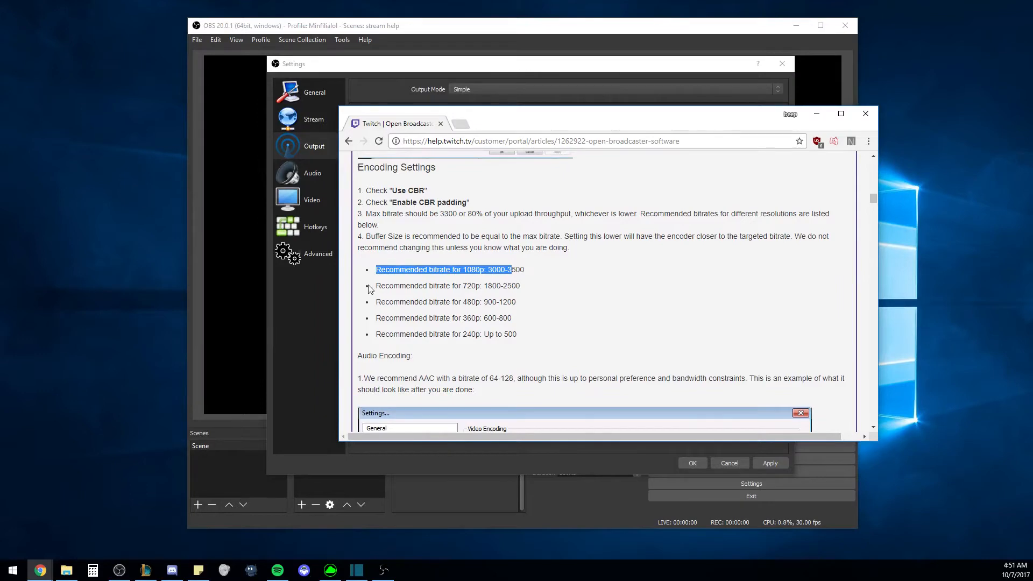
pyautogui.moveTo(373, 287); pyautogui.dragTo(518, 304)
pyautogui.click(426, 272)
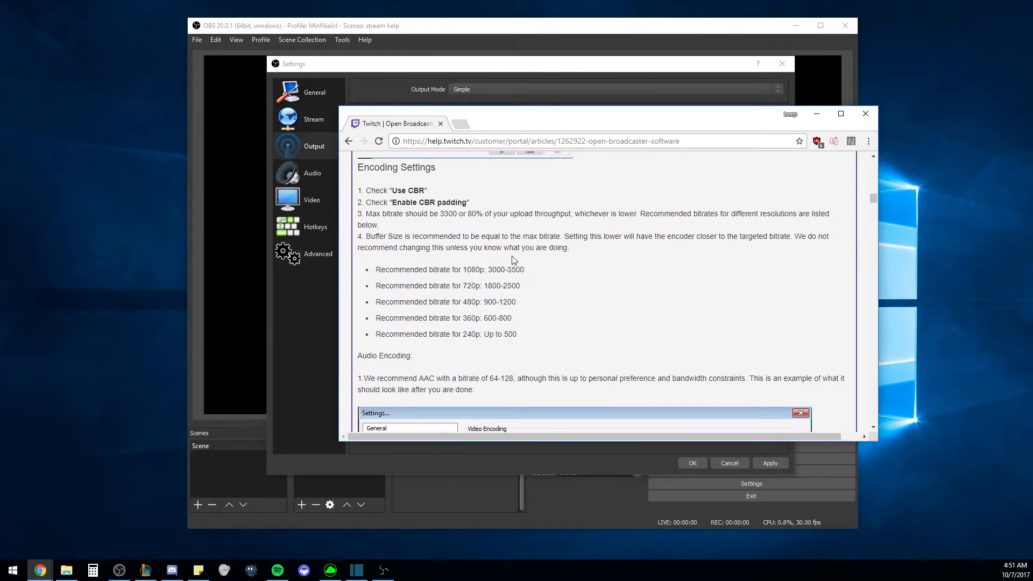
pyautogui.moveTo(485, 269); pyautogui.dragTo(528, 278)
pyautogui.moveTo(463, 269); pyautogui.dragTo(507, 269)
pyautogui.click(507, 267)
pyautogui.moveTo(484, 286); pyautogui.dragTo(515, 335)
pyautogui.click(504, 286)
pyautogui.click(539, 347)
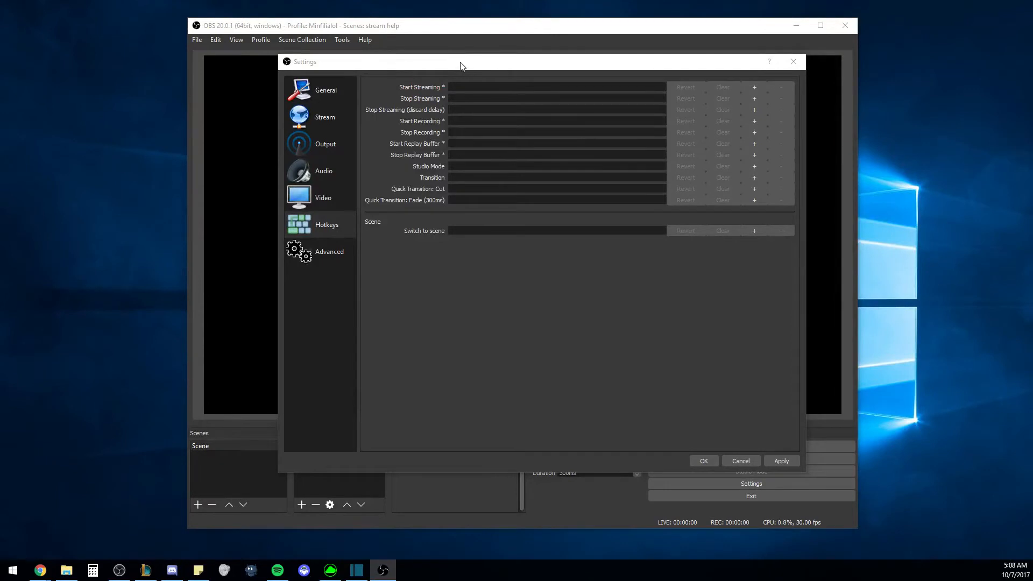
# Step: Shorten the stream delay duration in the advanced settings, leave the delay disabled, and save the settings
pyautogui.click(322, 226)
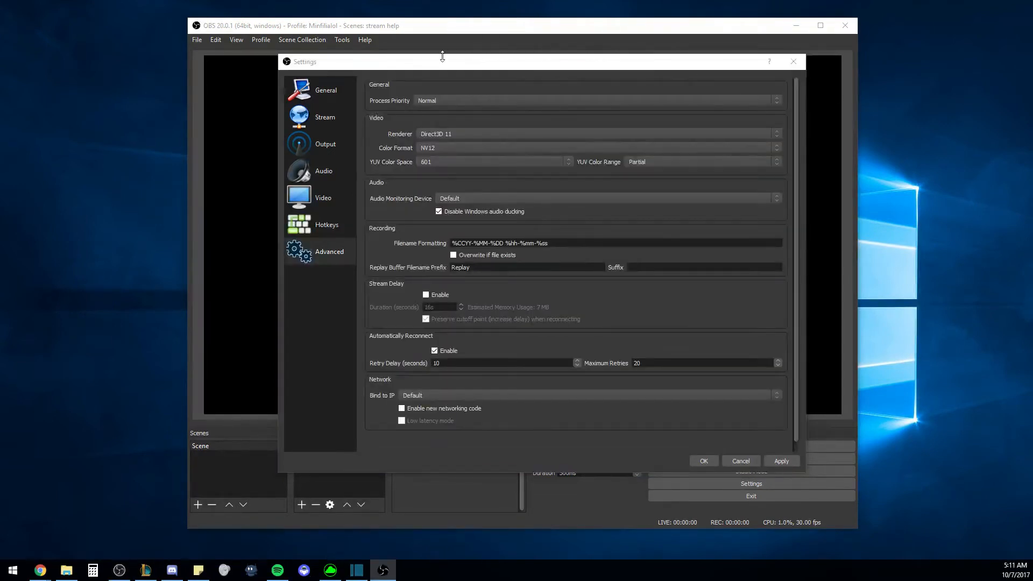
pyautogui.click(314, 260)
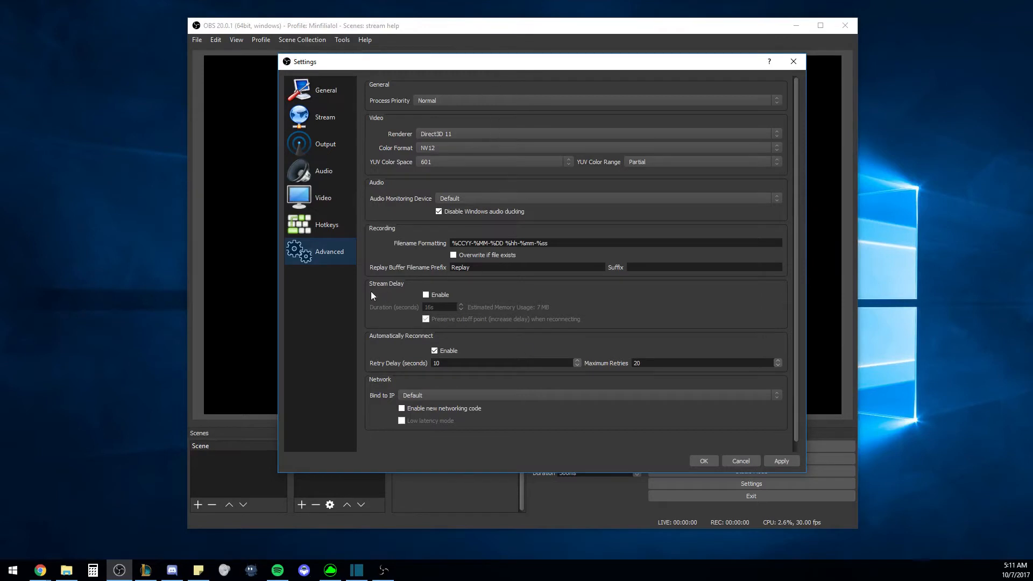
pyautogui.click(426, 295)
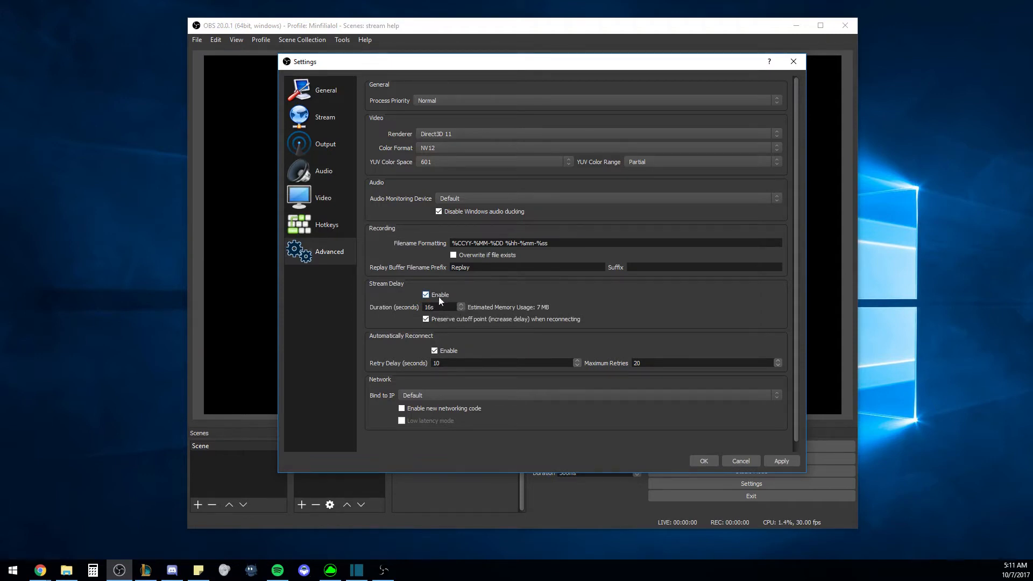
pyautogui.click(461, 310)
pyautogui.click(462, 311)
pyautogui.click(463, 312)
pyautogui.click(464, 308)
pyautogui.click(436, 351)
pyautogui.click(427, 295)
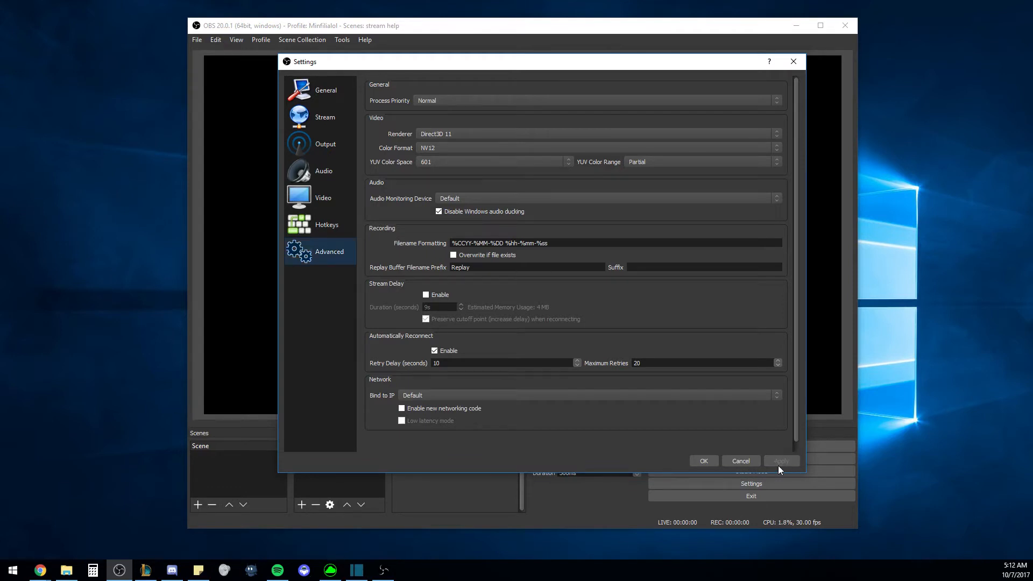
pyautogui.click(705, 463)
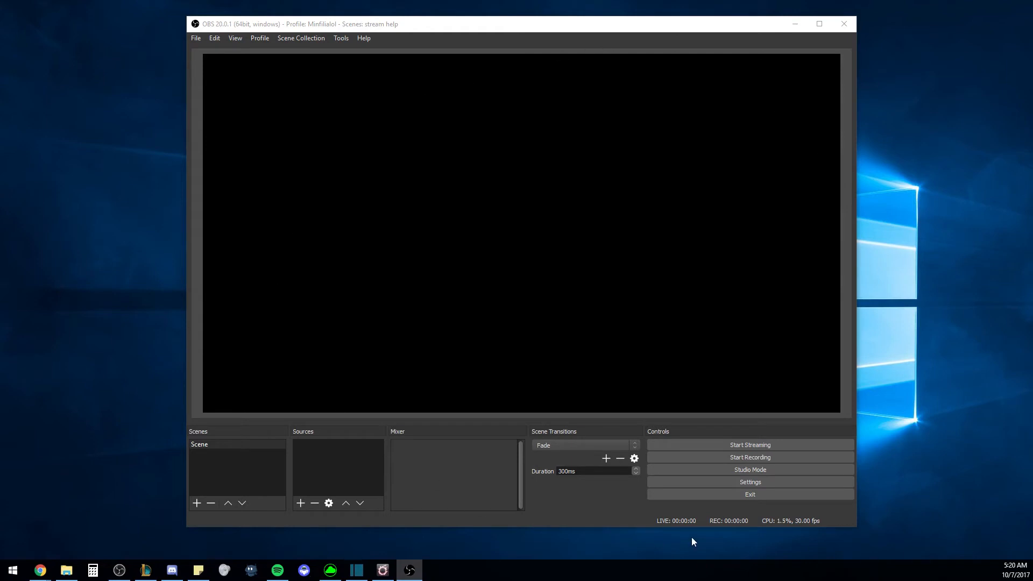
# Step: Review the source types that can be added to the scene
pyautogui.click(192, 429)
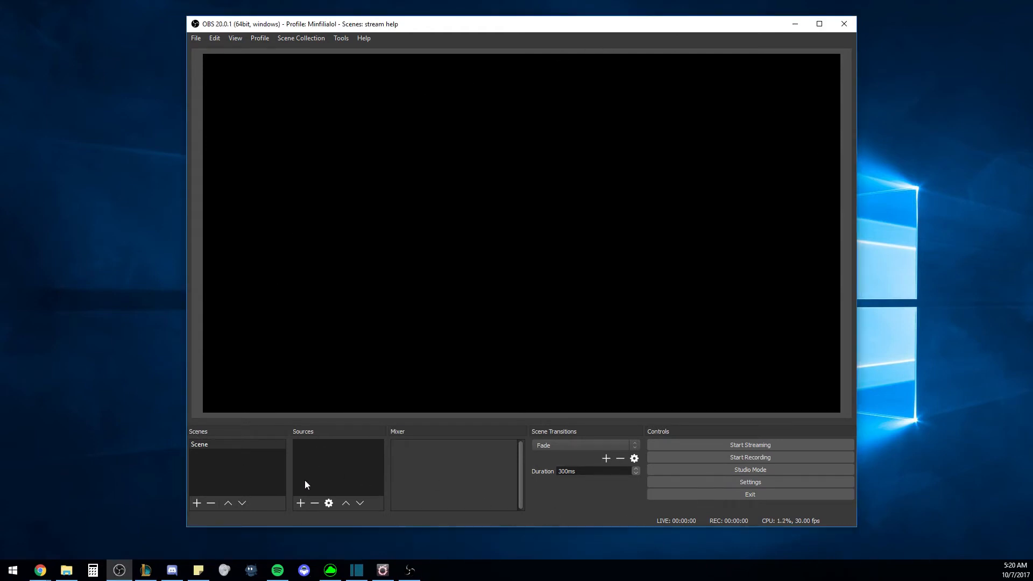
pyautogui.click(300, 503)
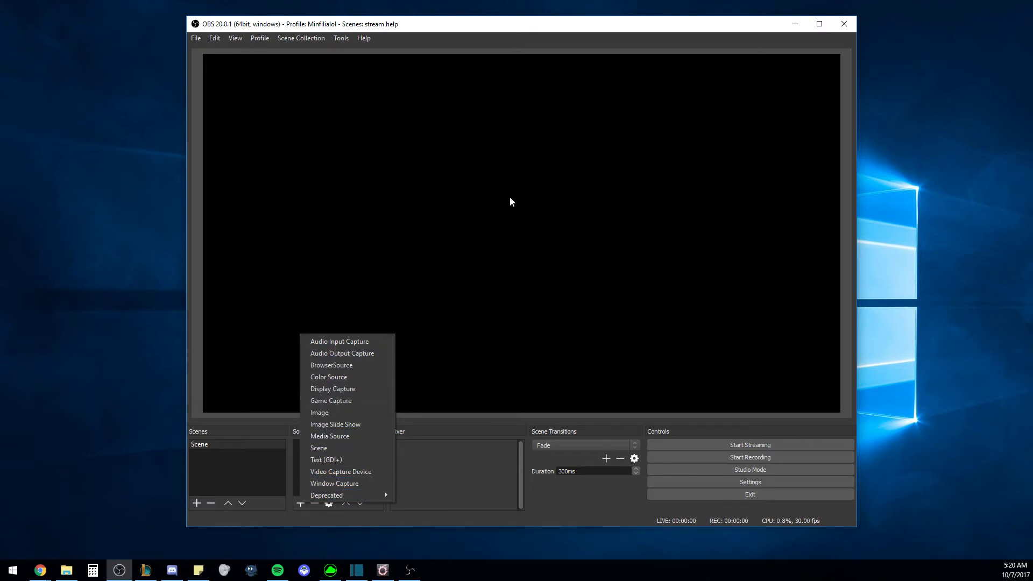
pyautogui.click(336, 211)
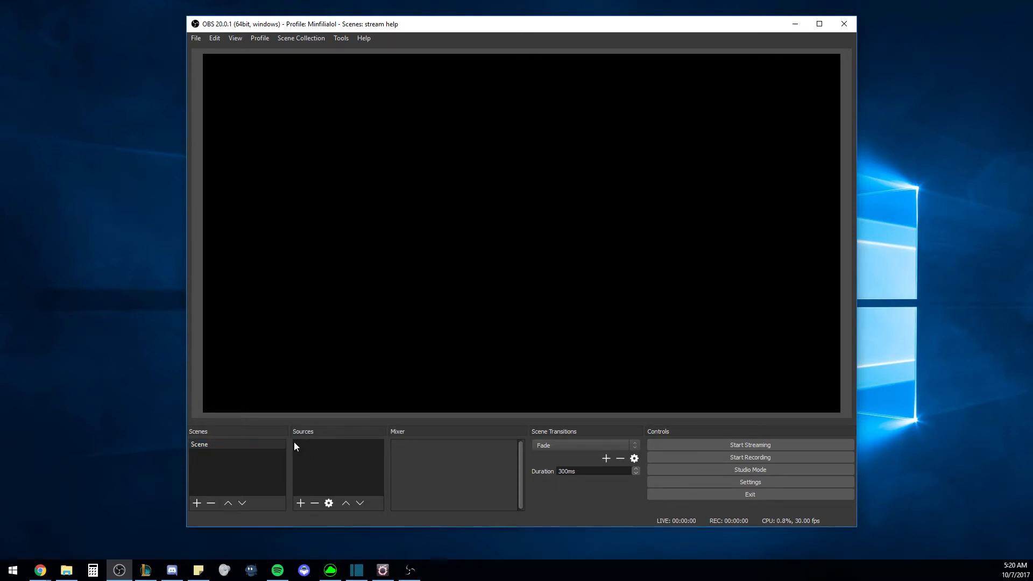
# Step: Add a second scene named Scene 2 and switch back to the first scene
pyautogui.click(197, 503)
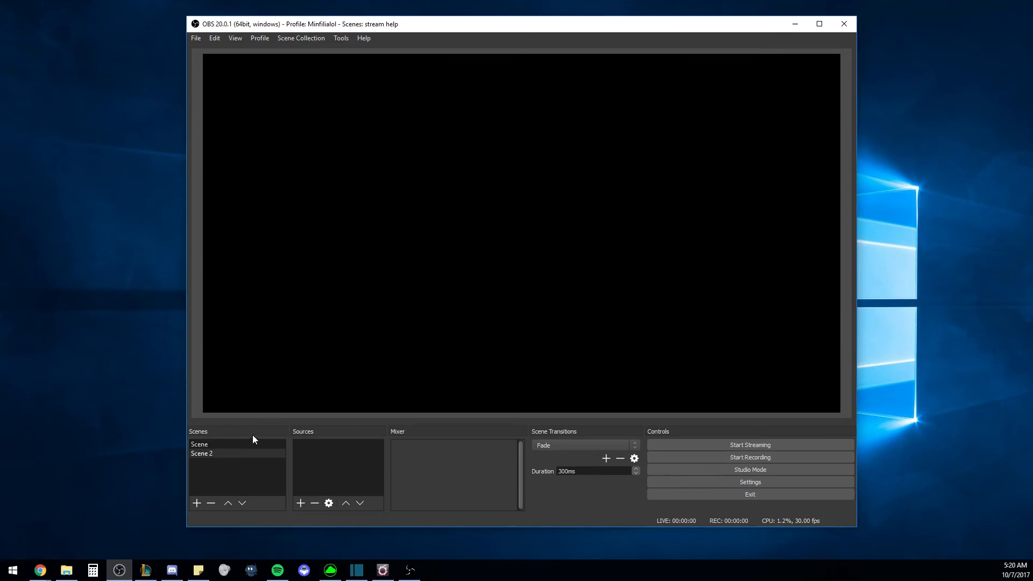
pyautogui.click(264, 447)
pyautogui.click(266, 454)
pyautogui.click(266, 445)
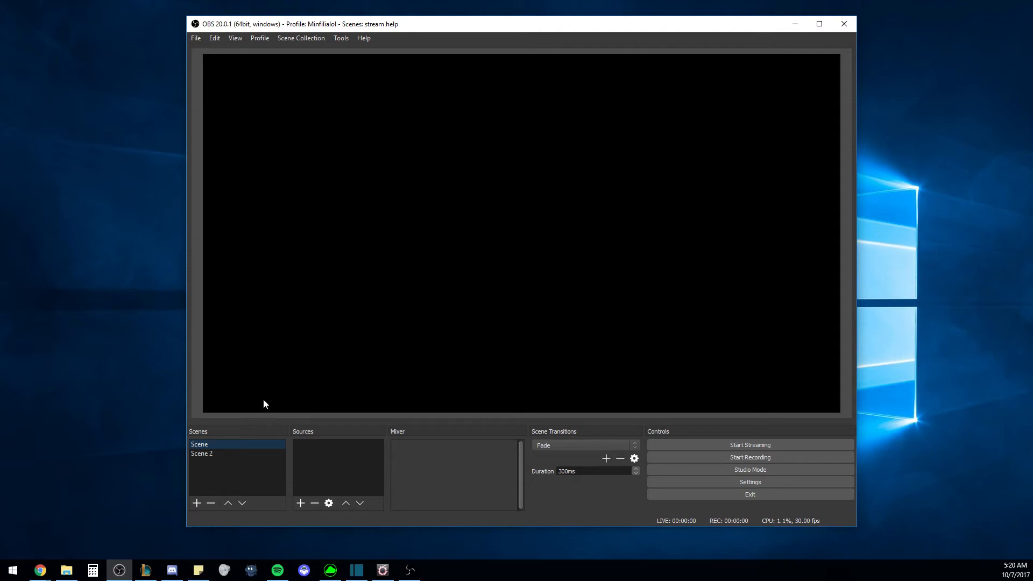
# Step: Add a new Window Capture source named "Client league of legends" to the first scene
pyautogui.click(301, 504)
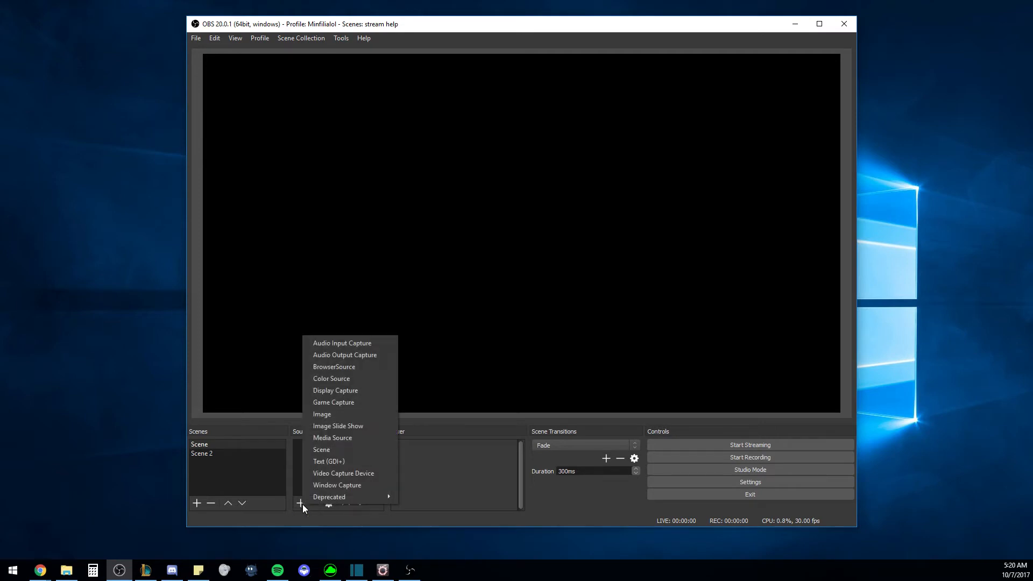
pyautogui.click(353, 485)
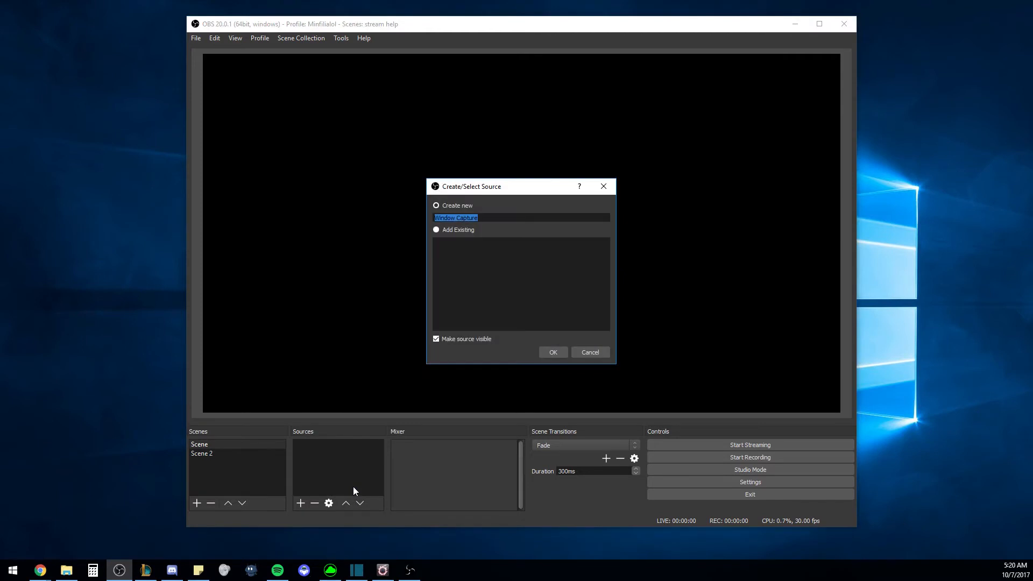
pyautogui.click(492, 218)
pyautogui.hotkey('ctrl', 'a')
pyautogui.write('Client')
pyautogui.click(553, 350)
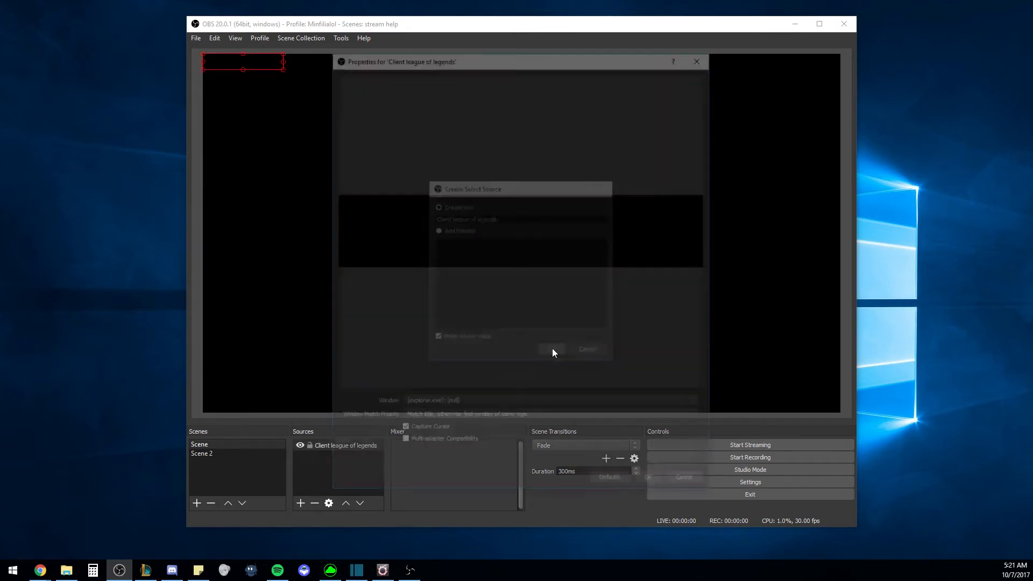
# Step: Set the source's captured window to [LeagueClientUx.exe]: League of Legends and accept its properties
pyautogui.click(614, 411)
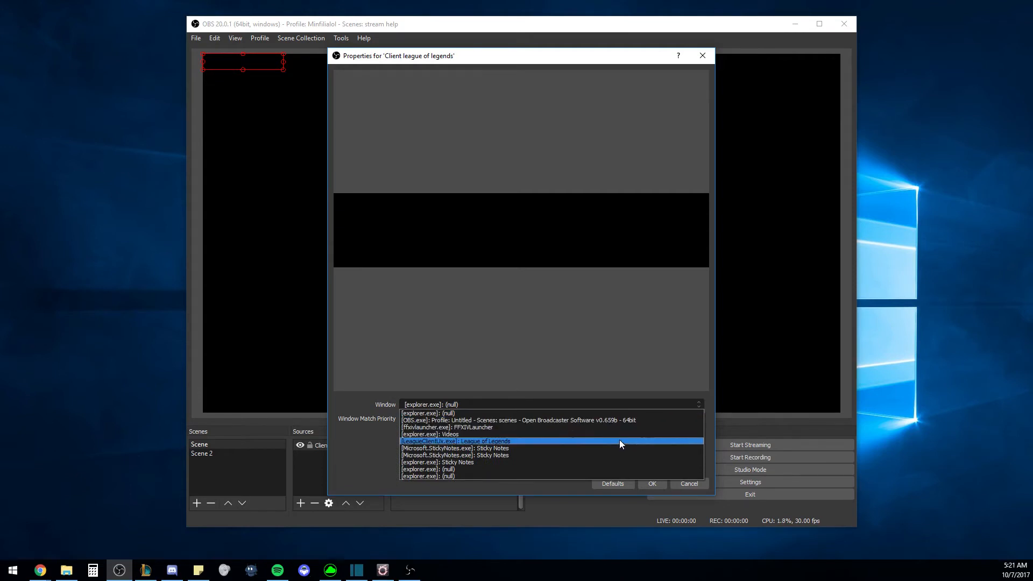
pyautogui.click(619, 440)
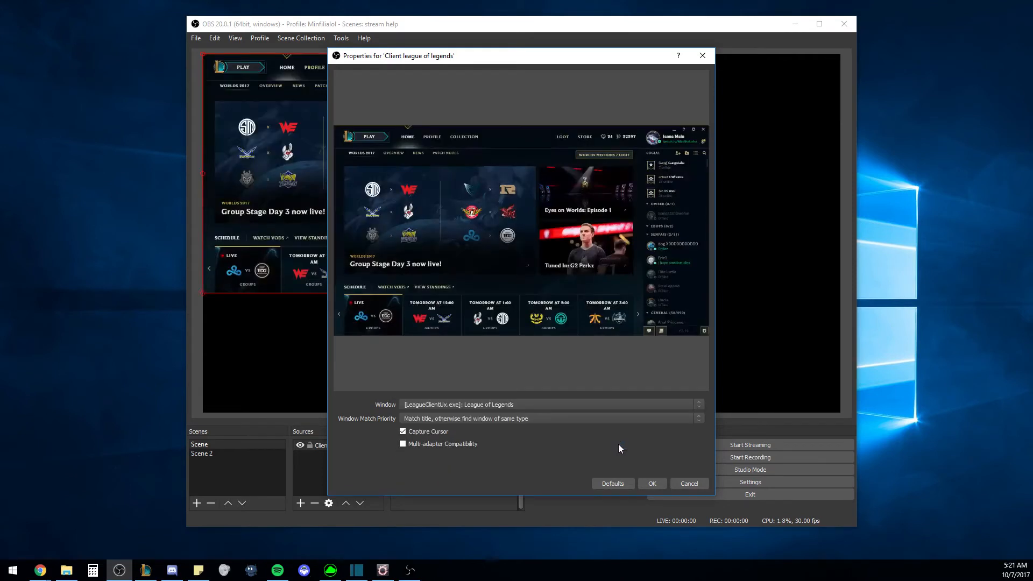
pyautogui.click(653, 483)
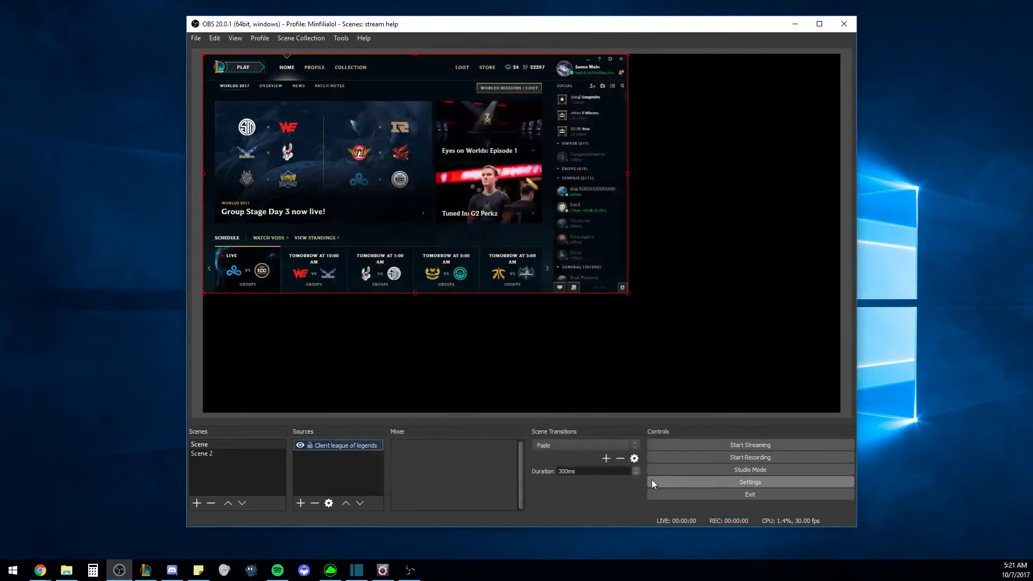
# Step: Move the League of Legends client capture away from the canvas corner and enlarge it to roughly three quarters of the canvas width
pyautogui.moveTo(484, 277); pyautogui.dragTo(550, 310)
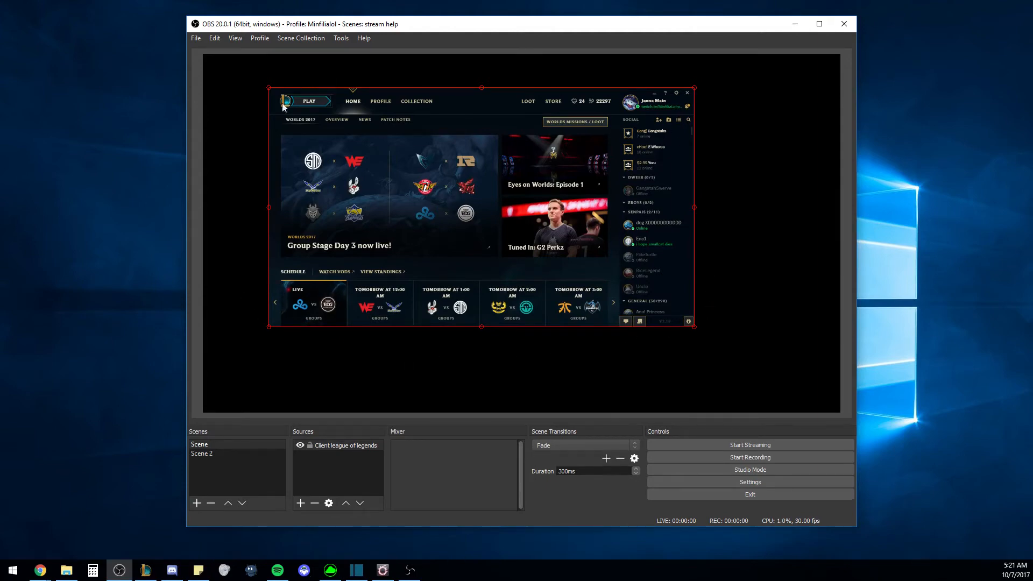
pyautogui.moveTo(693, 326); pyautogui.dragTo(732, 349)
pyautogui.moveTo(266, 88); pyautogui.dragTo(249, 102)
pyautogui.moveTo(657, 240)
pyautogui.mouseDown()
pyautogui.moveTo(645, 213)
pyautogui.moveTo(762, 247)
pyautogui.moveTo(730, 295)
pyautogui.moveTo(647, 347)
pyautogui.moveTo(592, 227)
pyautogui.moveTo(652, 233)
pyautogui.mouseUp()
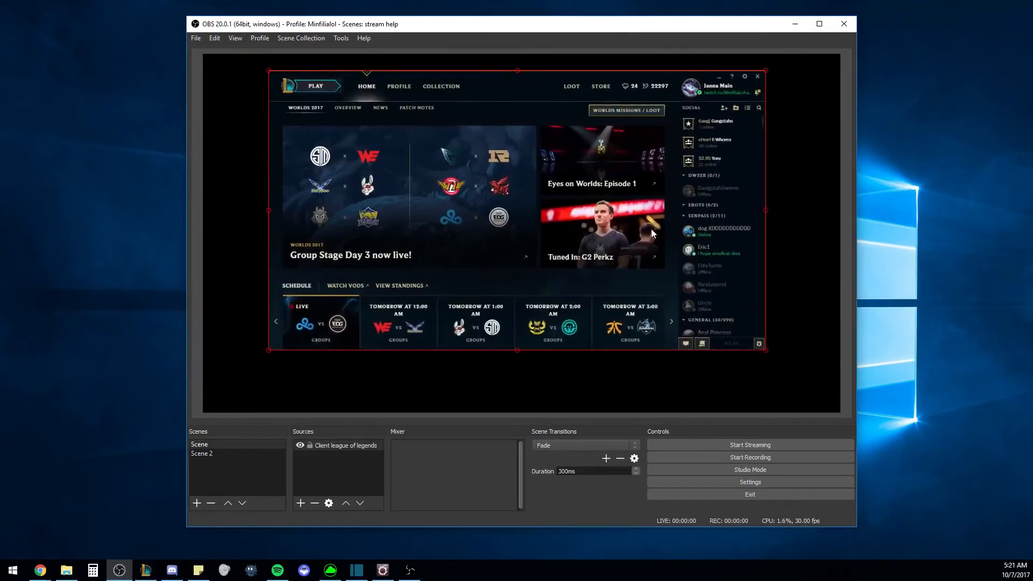
# Step: Fit the League of Legends client capture to the screen, and shrink it to a little over half the canvas width near the centre
pyautogui.rightClick(628, 227)
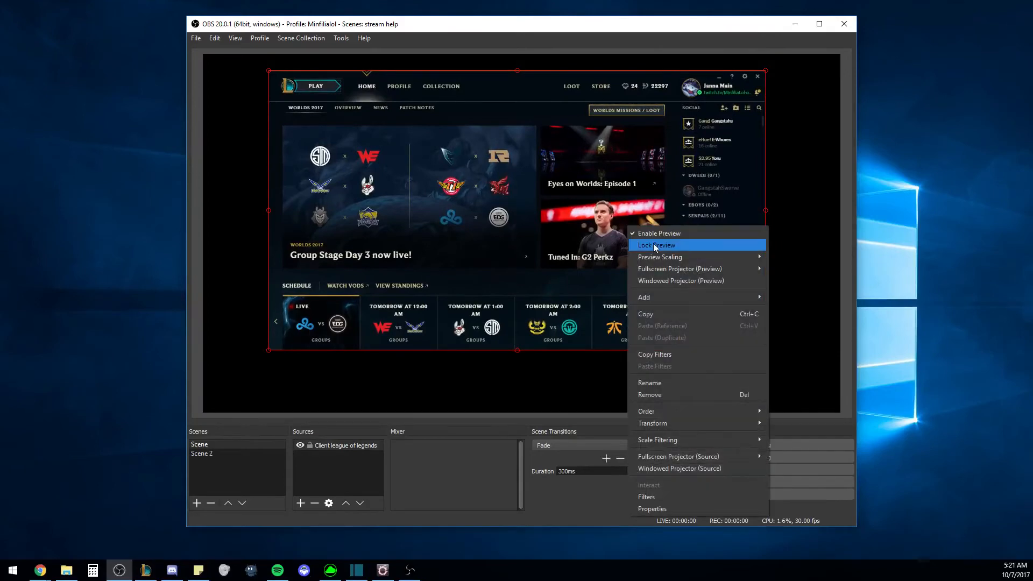
pyautogui.moveTo(705, 422)
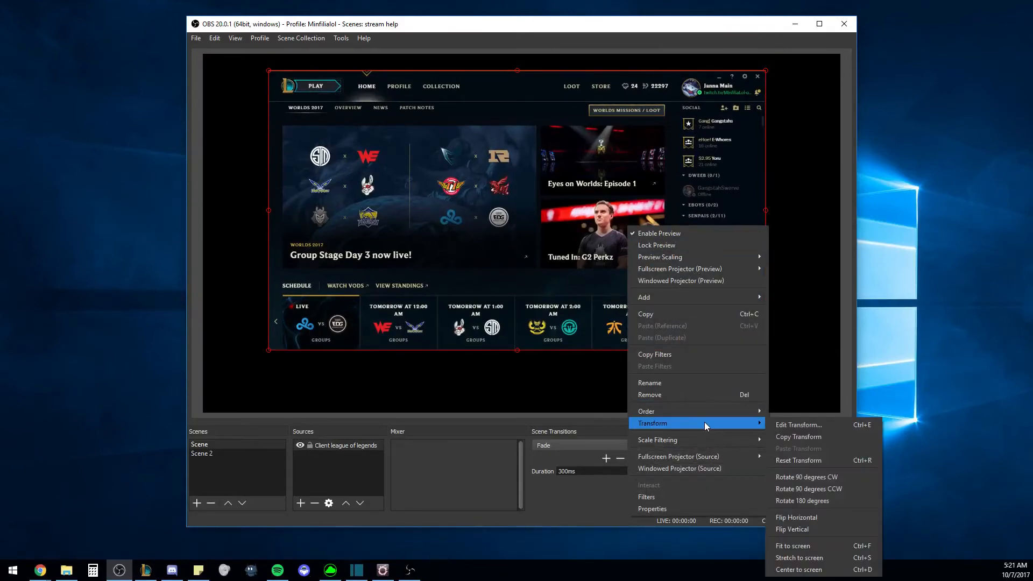
pyautogui.click(828, 544)
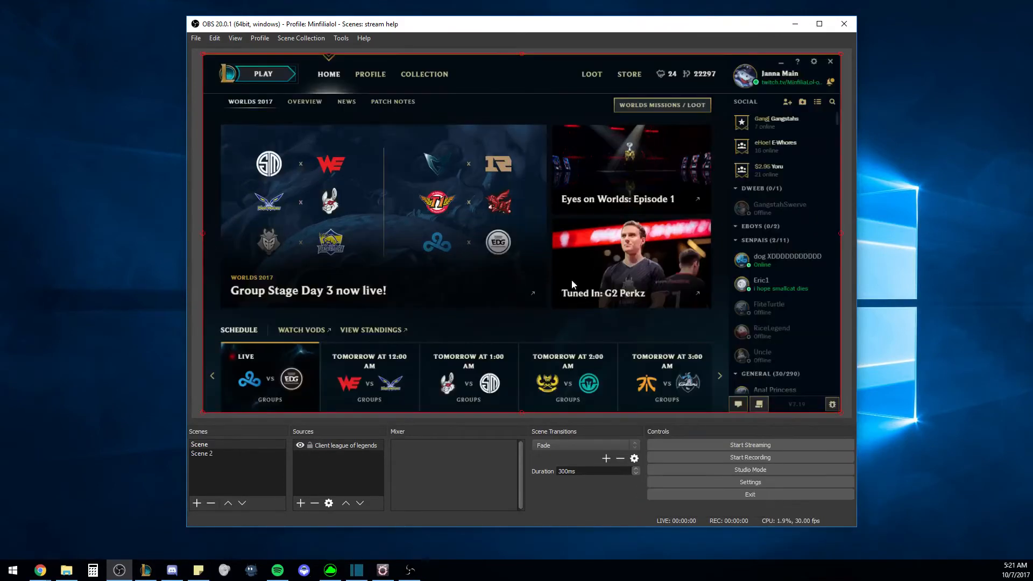
pyautogui.click(797, 317)
pyautogui.moveTo(839, 415); pyautogui.dragTo(572, 258)
pyautogui.moveTo(486, 202); pyautogui.dragTo(593, 253)
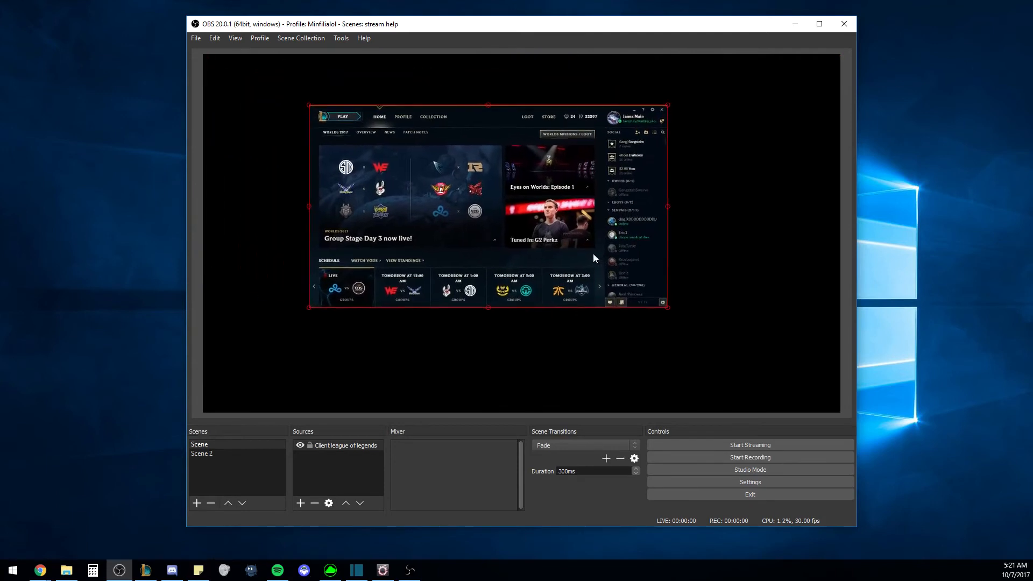
# Step: Switch to Scene 2 and add a new Window Capture source named "Ffxiv client"
pyautogui.click(232, 454)
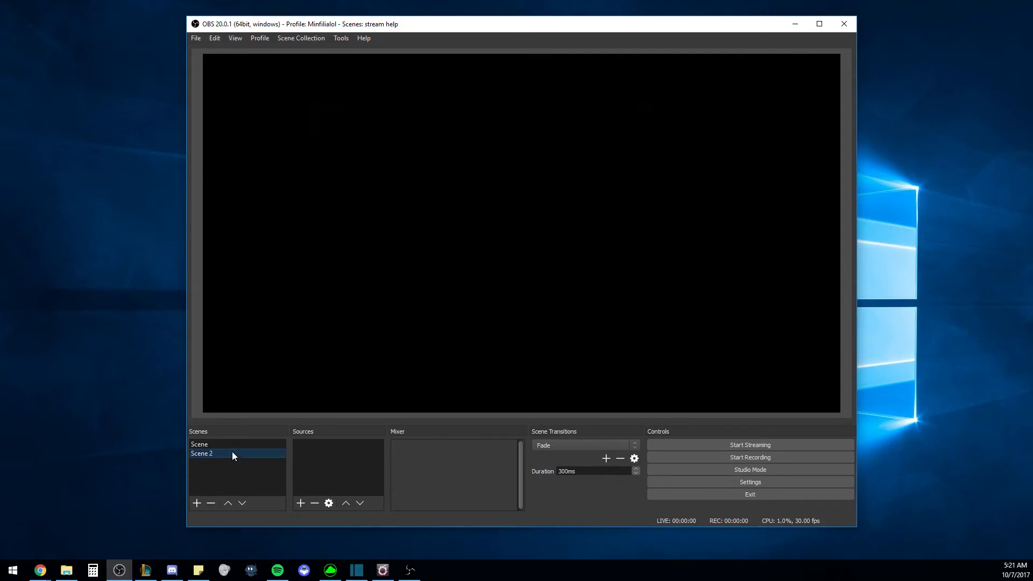
pyautogui.click(233, 446)
pyautogui.click(242, 453)
pyautogui.click(301, 503)
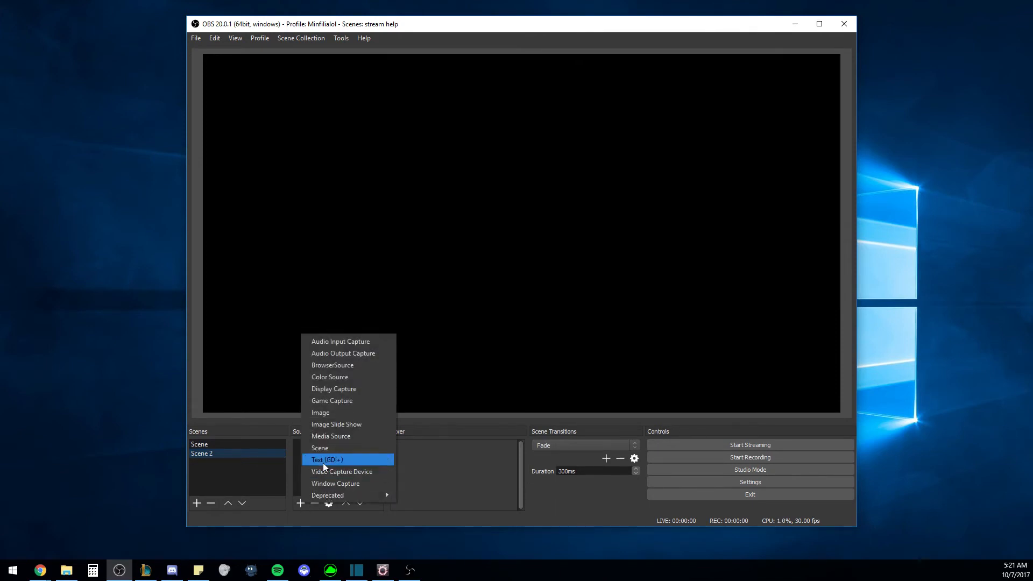
pyautogui.click(360, 482)
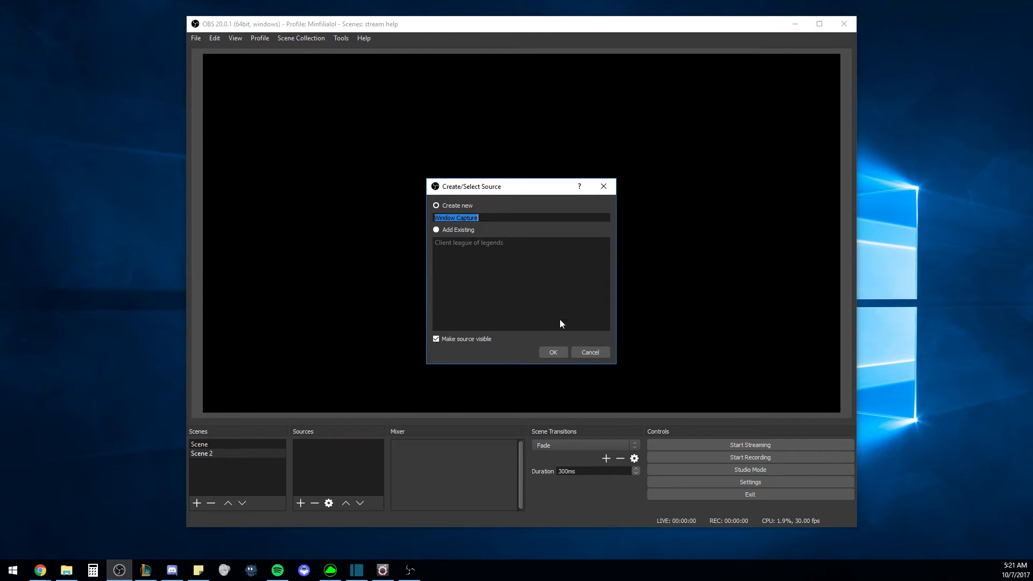
pyautogui.write('Ffxiv client')
pyautogui.click(565, 354)
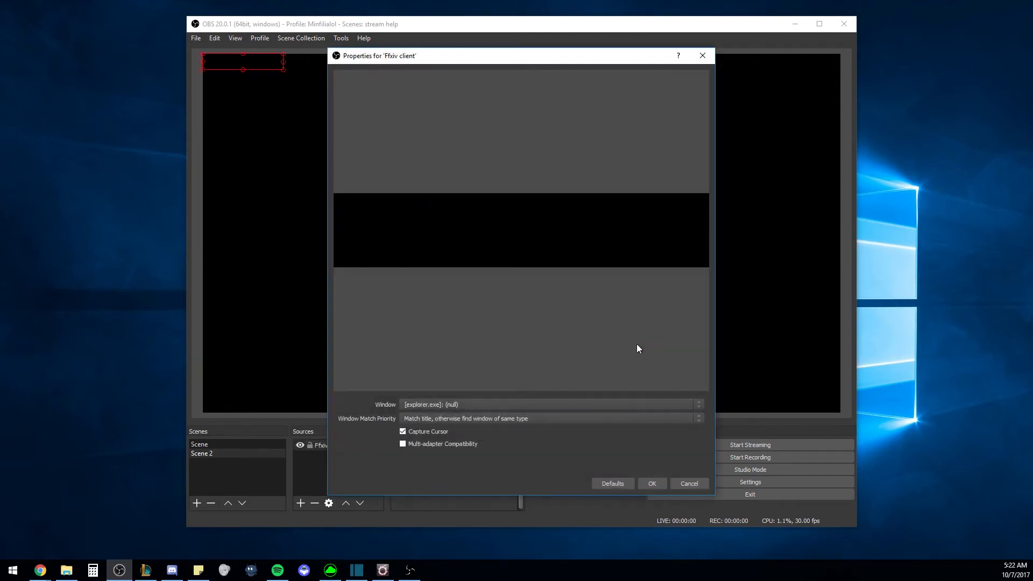
# Step: Set the Ffxiv client source's captured window to [ffxivlauncher.exe]: FFXIVLauncher and accept its properties
pyautogui.click(621, 405)
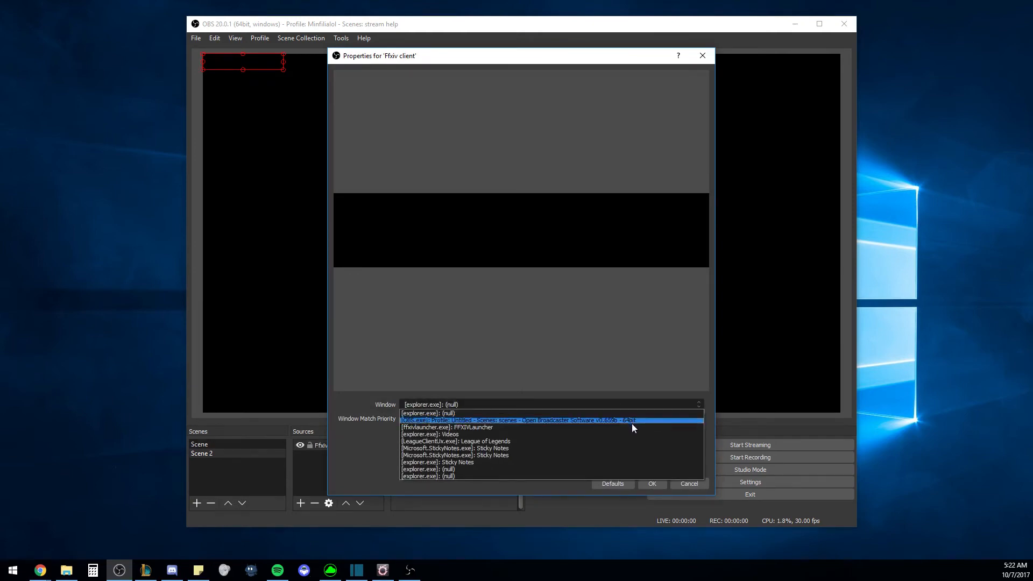
pyautogui.click(634, 426)
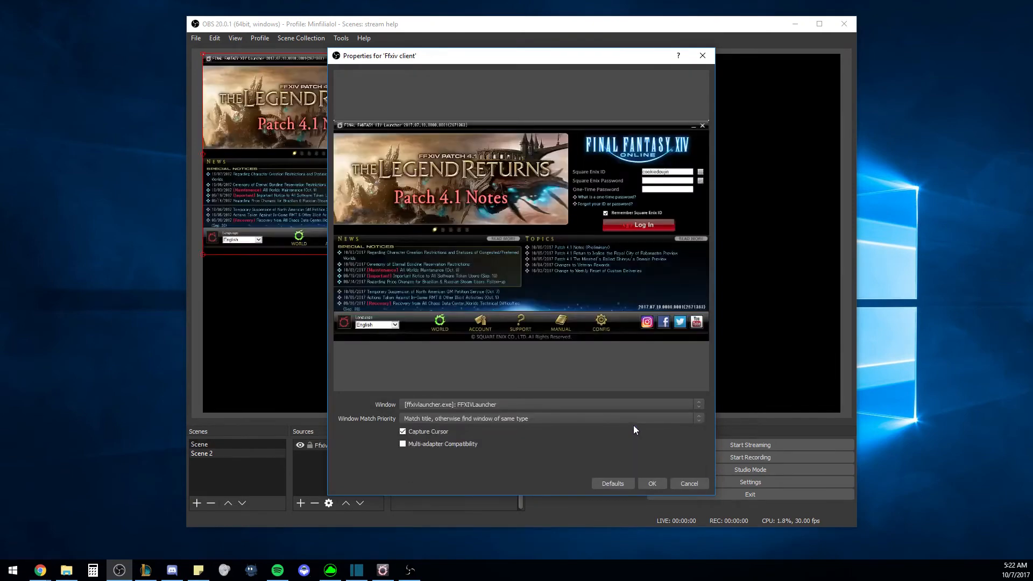
pyautogui.click(649, 483)
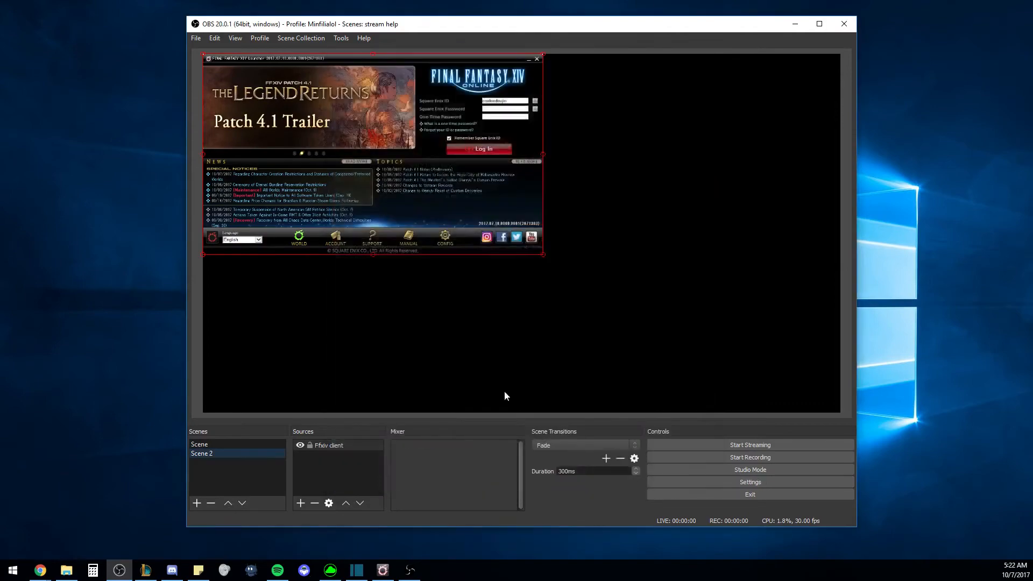
# Step: Resize the Ffxiv client capture to about two thirds of the canvas width and place it in the canvas's upper-left corner
pyautogui.moveTo(544, 253); pyautogui.dragTo(504, 233)
pyautogui.moveTo(440, 187); pyautogui.dragTo(559, 244)
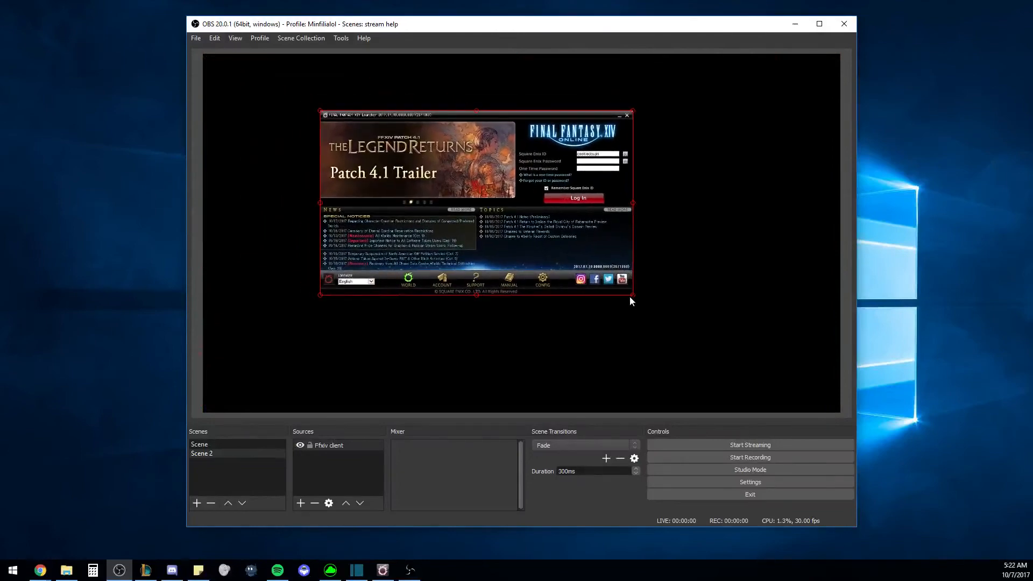
pyautogui.moveTo(634, 291); pyautogui.dragTo(519, 238)
pyautogui.click(638, 294)
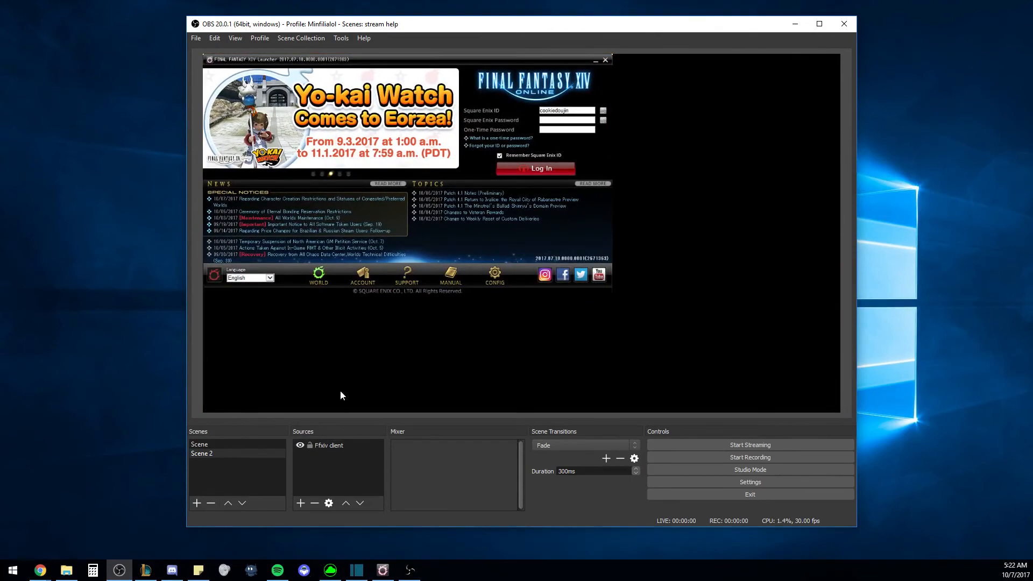
# Step: Switch back and forth between Scene and Scene 2 to compare their contents, ending on the first scene
pyautogui.click(277, 445)
pyautogui.click(276, 453)
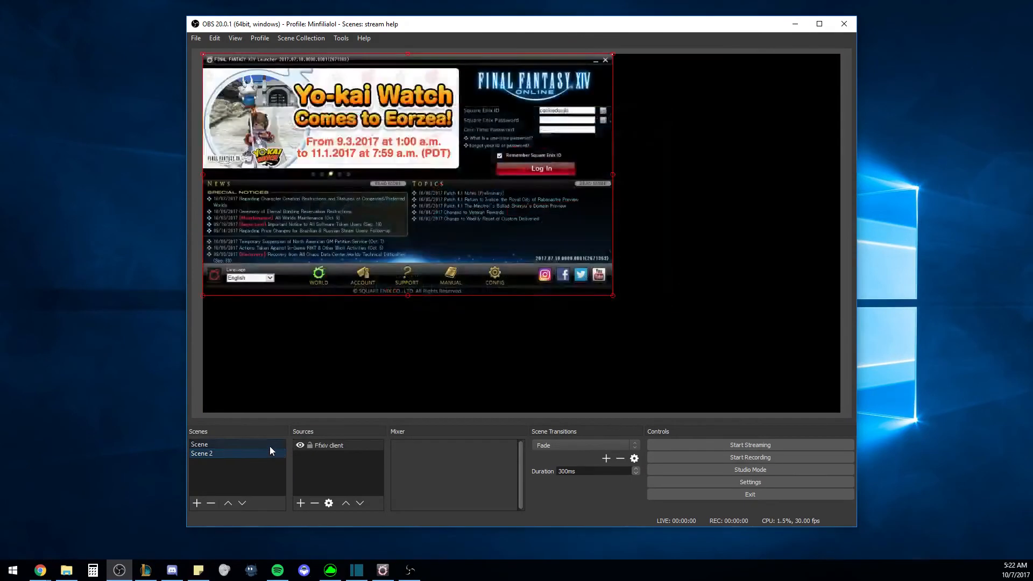
pyautogui.click(270, 446)
pyautogui.click(270, 454)
pyautogui.click(264, 445)
pyautogui.click(267, 453)
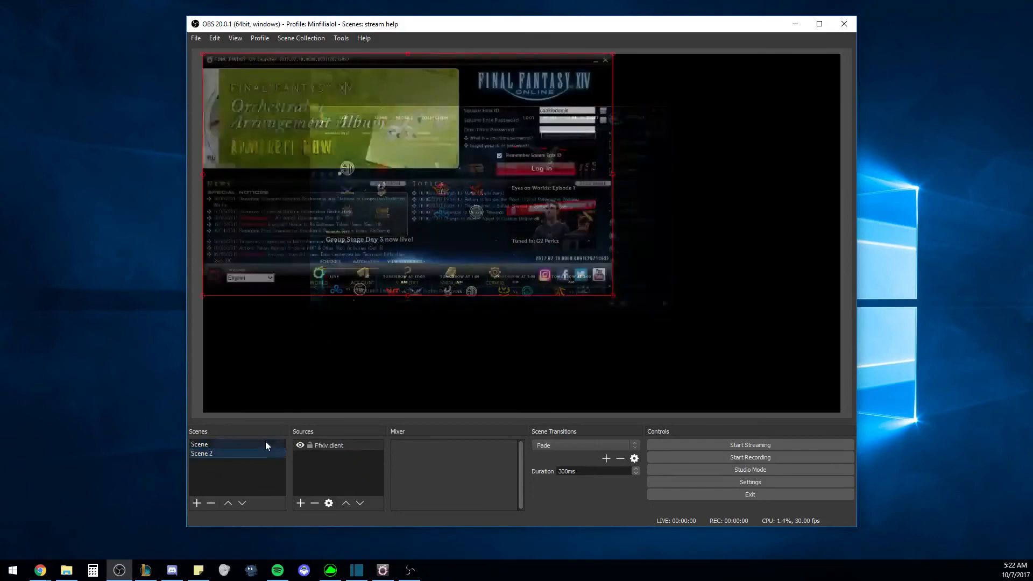
pyautogui.click(264, 444)
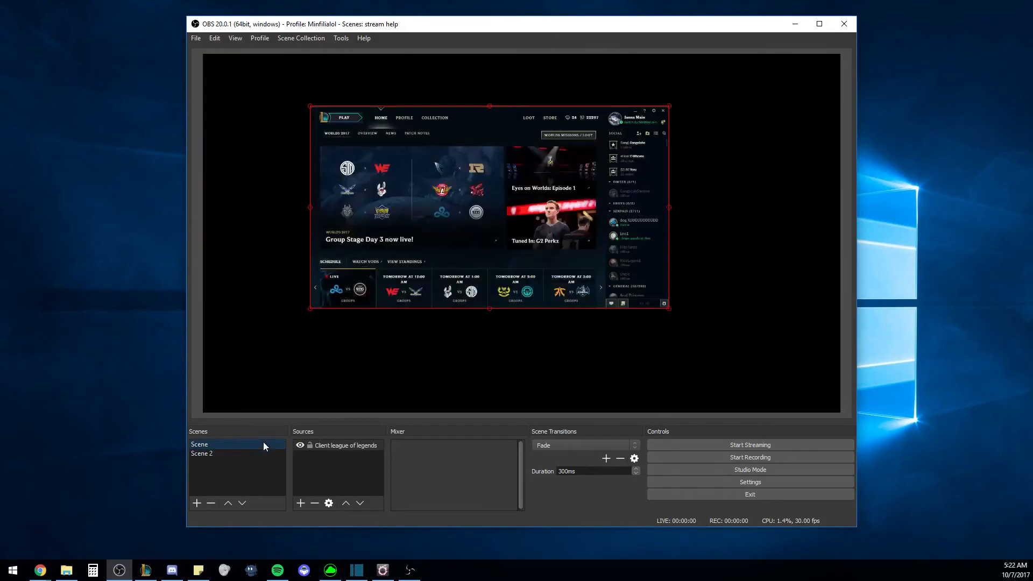
pyautogui.click(317, 466)
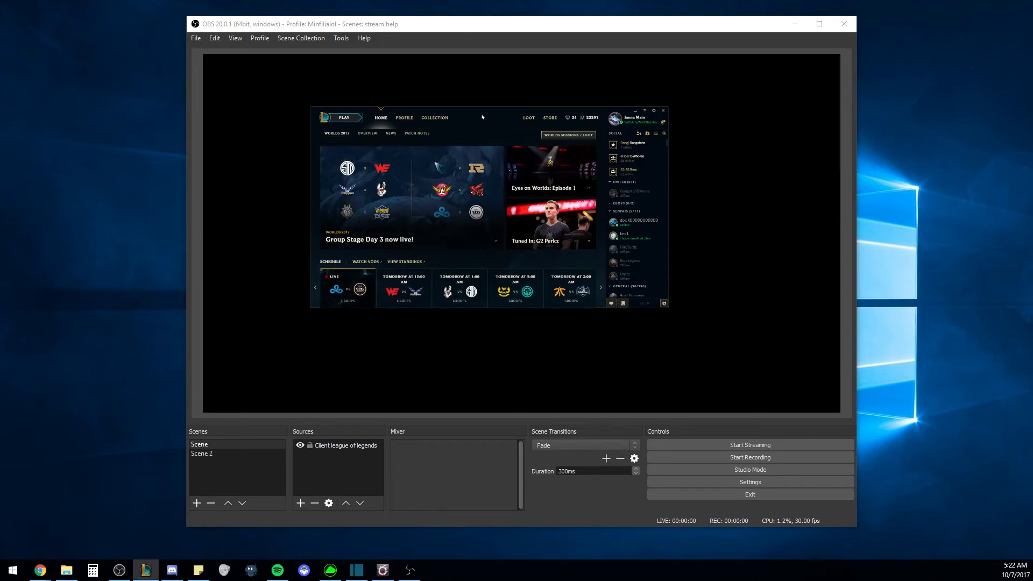
# Step: Switch to the League of Legends client and create a Practice Tool training lobby
pyautogui.click(354, 118)
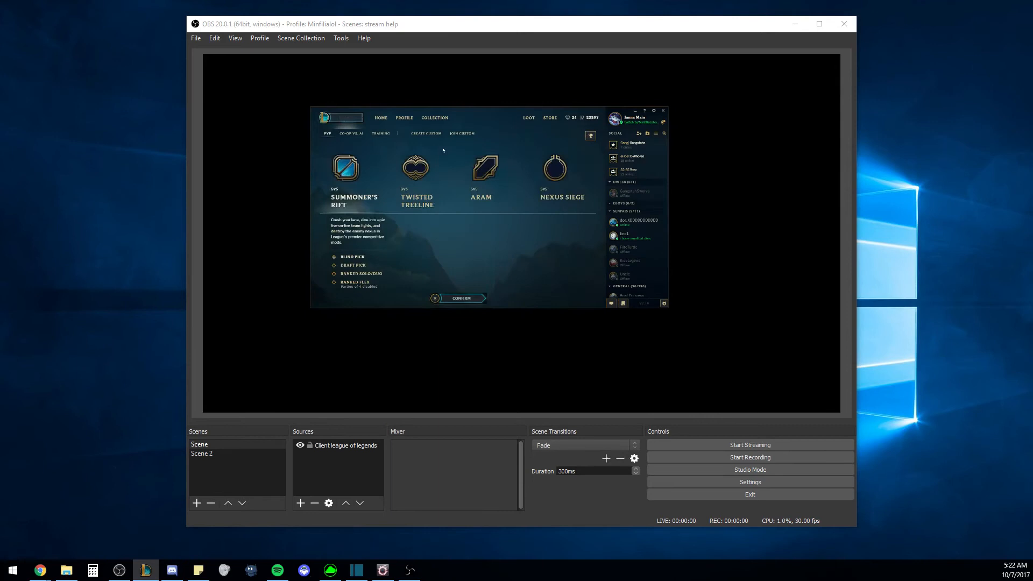
pyautogui.click(380, 133)
pyautogui.click(556, 188)
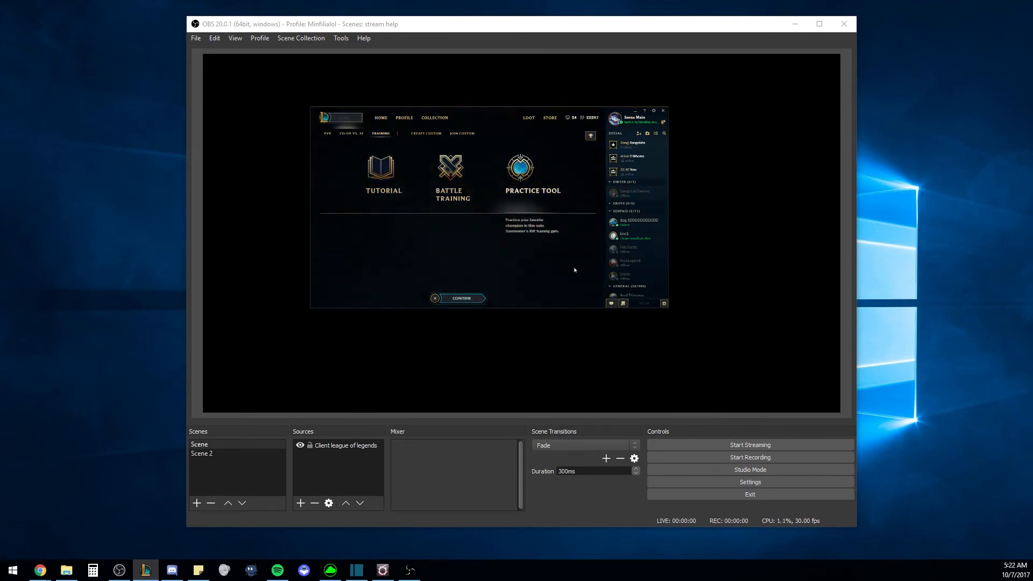
pyautogui.click(472, 301)
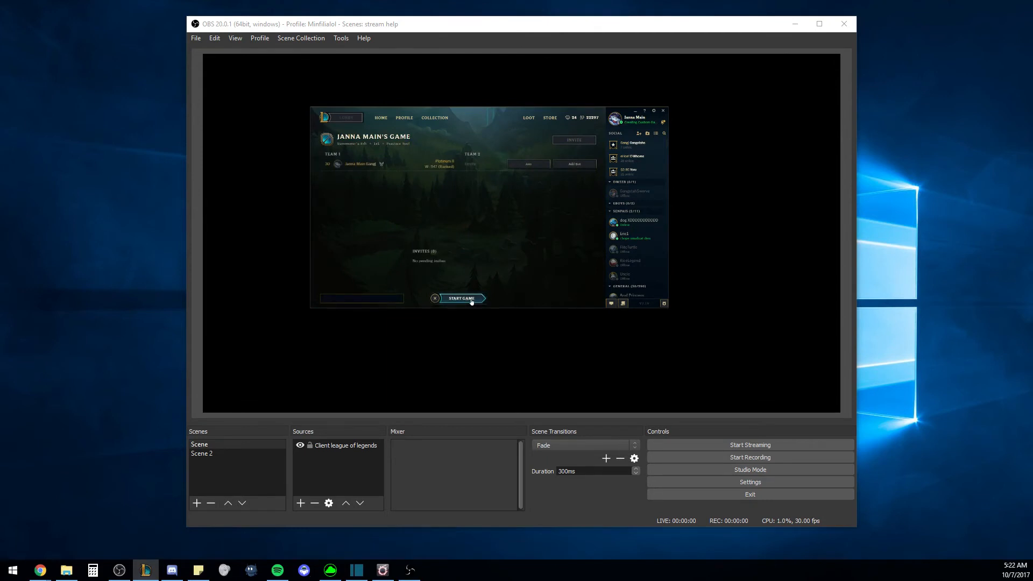
# Step: Start the practice game and lock in Aurelion Sol as the champion
pyautogui.click(472, 300)
pyautogui.click(486, 229)
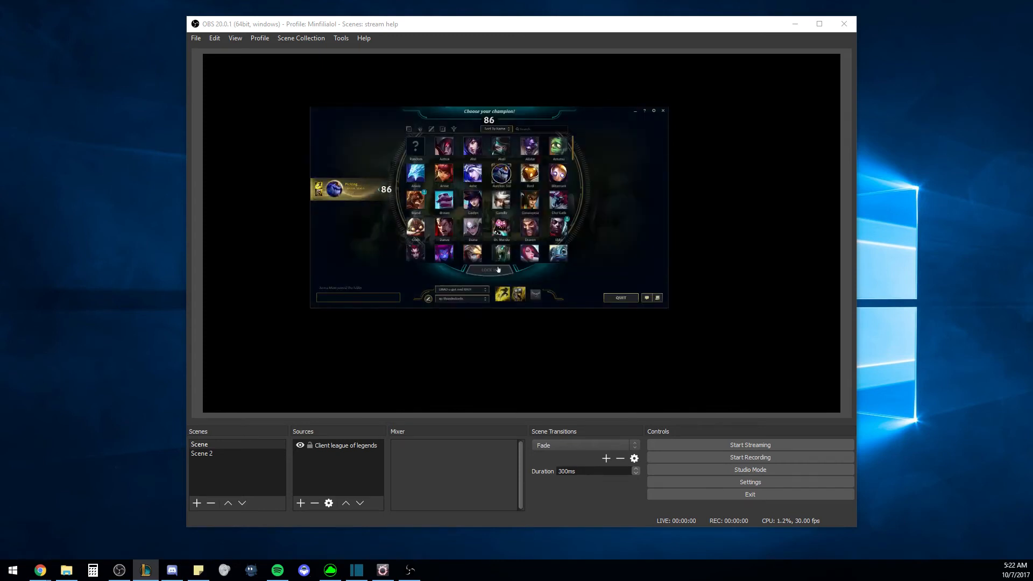
pyautogui.click(499, 269)
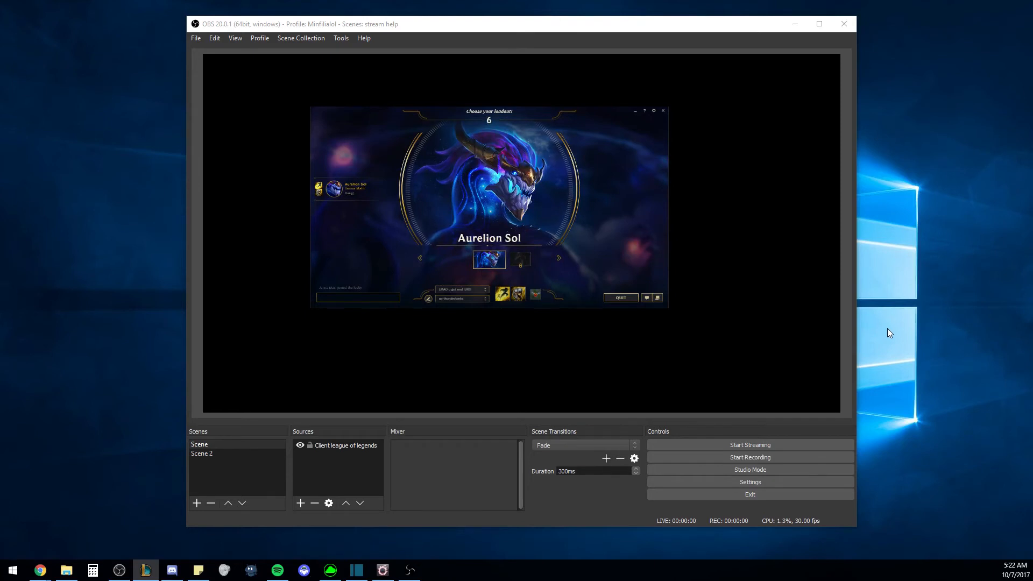
# Step: Back in OBS, enlarge the League of Legends client capture to about three quarters of the canvas width and reposition it near the centre
pyautogui.click(601, 224)
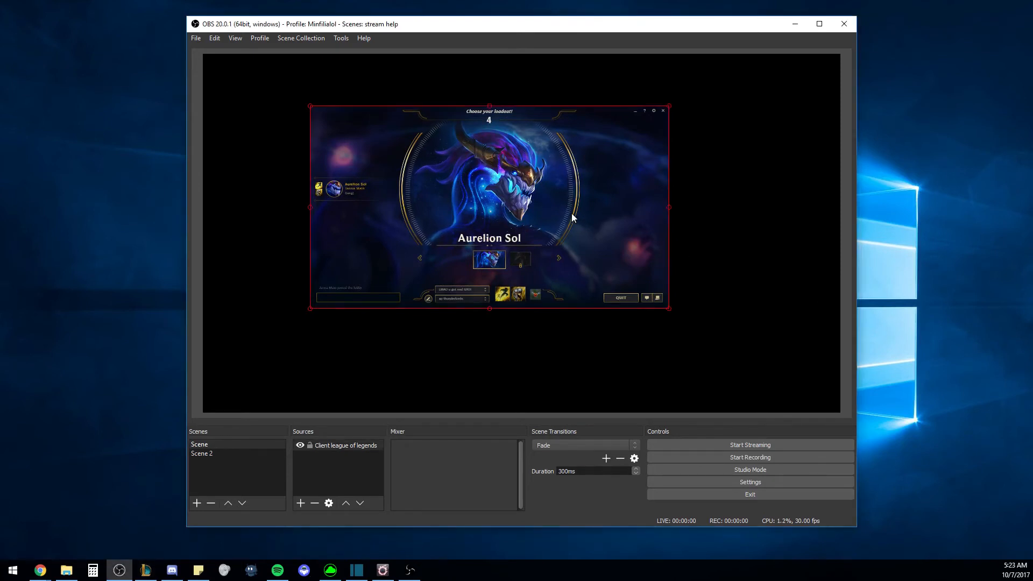
pyautogui.moveTo(572, 213); pyautogui.dragTo(491, 178)
pyautogui.moveTo(593, 275); pyautogui.dragTo(697, 334)
pyautogui.moveTo(651, 281); pyautogui.dragTo(663, 290)
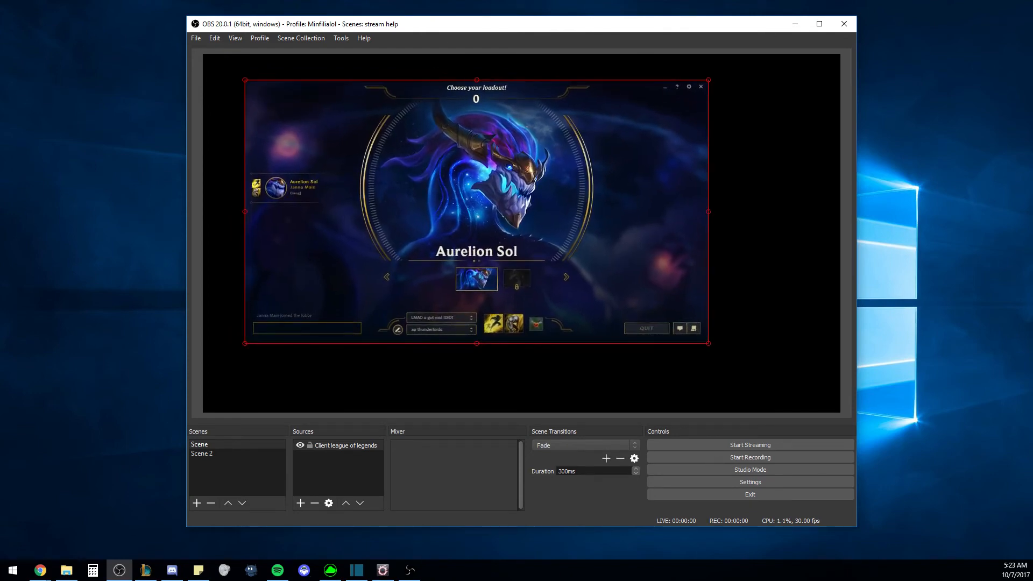
pyautogui.click(516, 88)
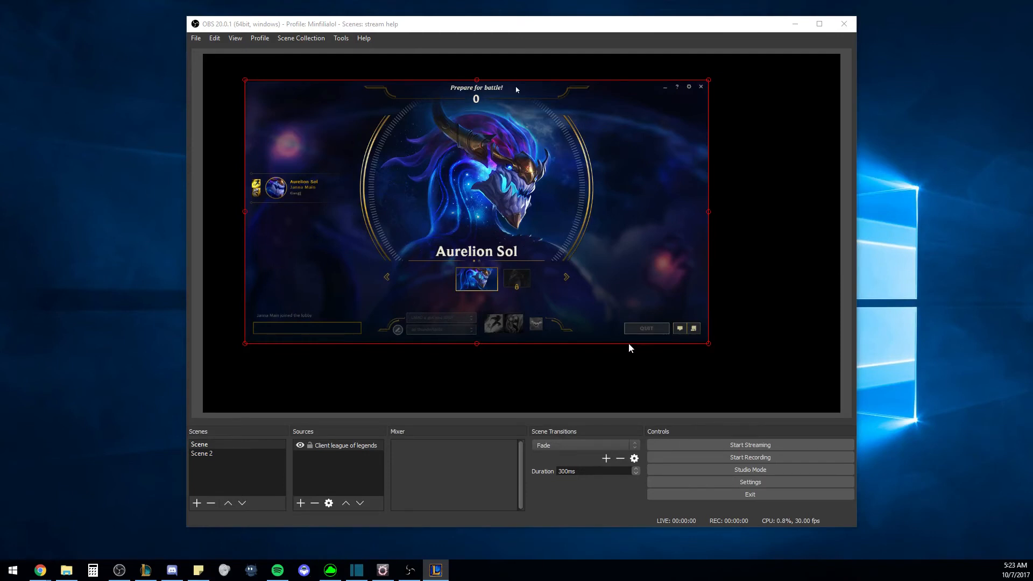
# Step: Add a new Game Capture source named "In game" to the first scene
pyautogui.click(301, 503)
pyautogui.click(301, 503)
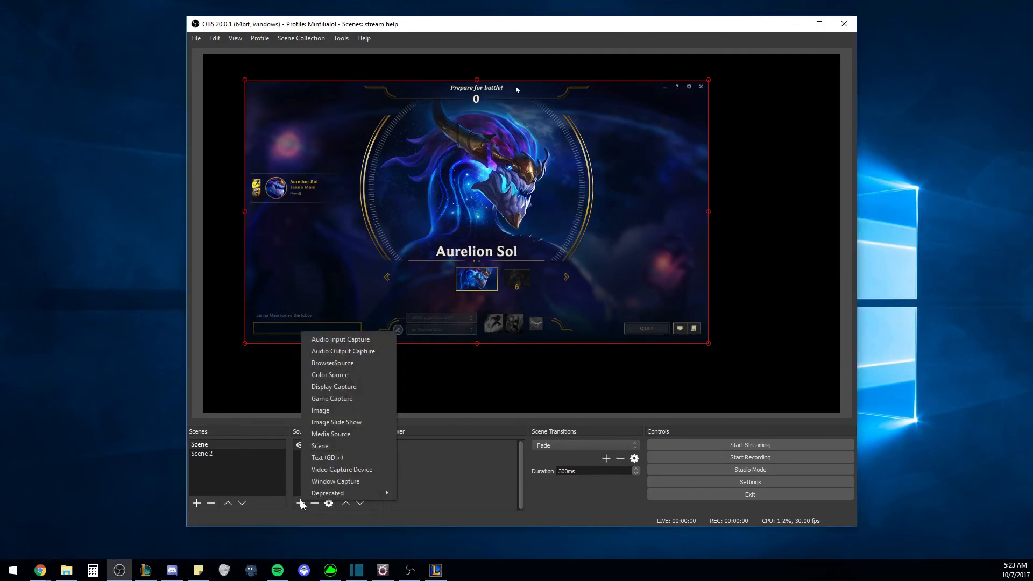
pyautogui.click(365, 400)
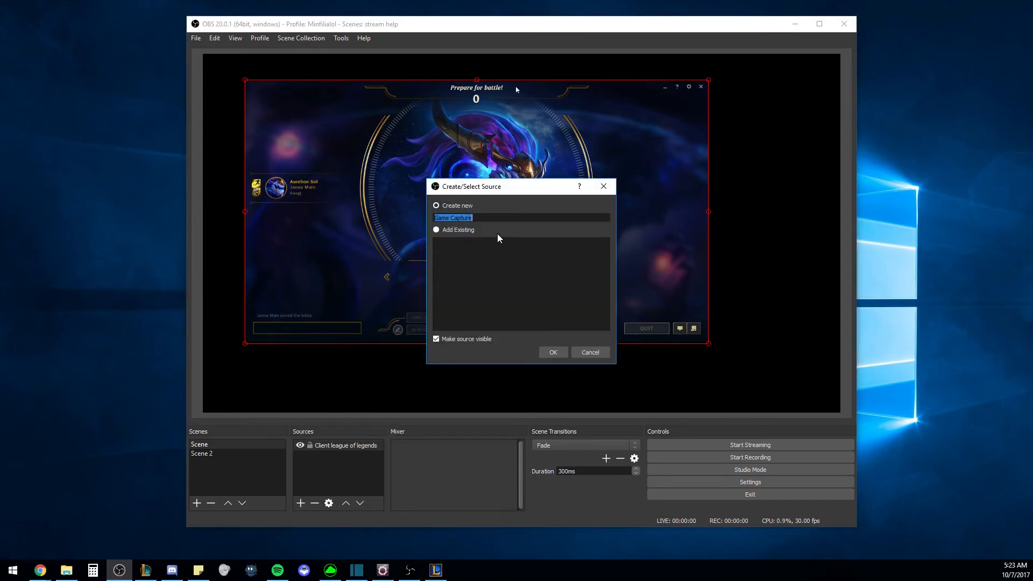
pyautogui.press('BackSpace')
pyautogui.write('In game')
pyautogui.click(555, 351)
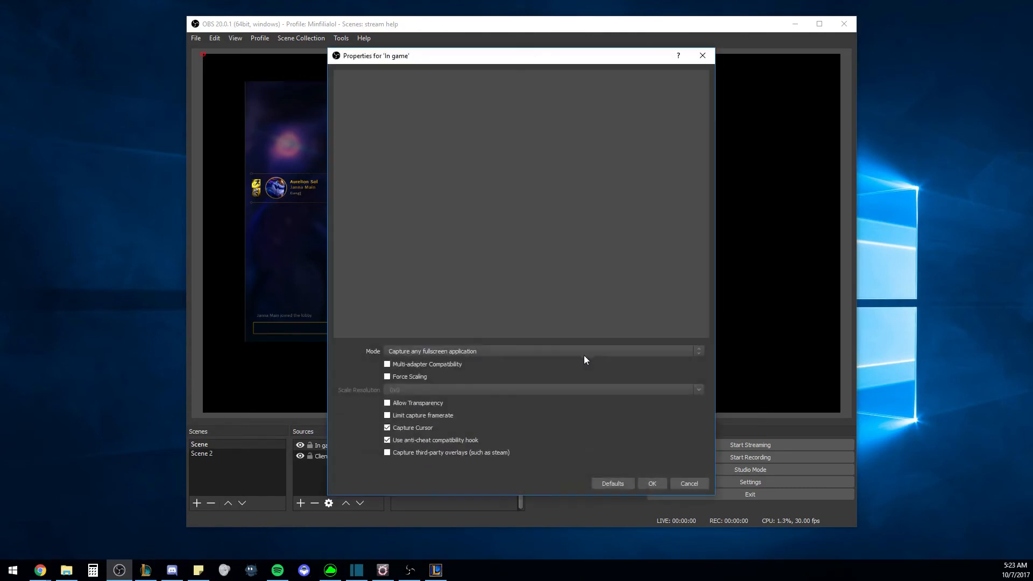
# Step: Set the In game source to capture the specific window [League of Legends.exe]: League of Legends (TM) Client and accept its properties
pyautogui.click(548, 351)
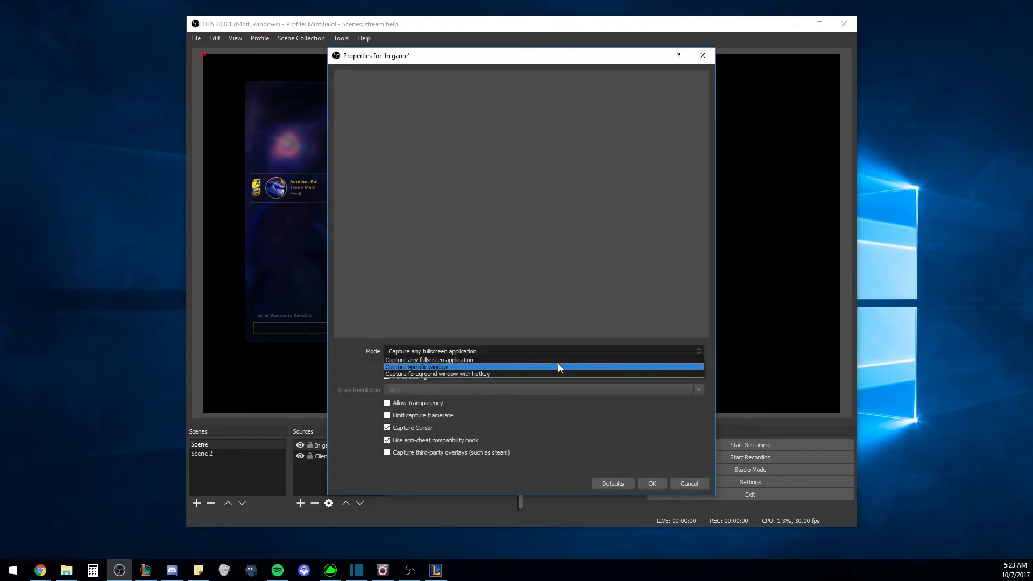
pyautogui.click(551, 367)
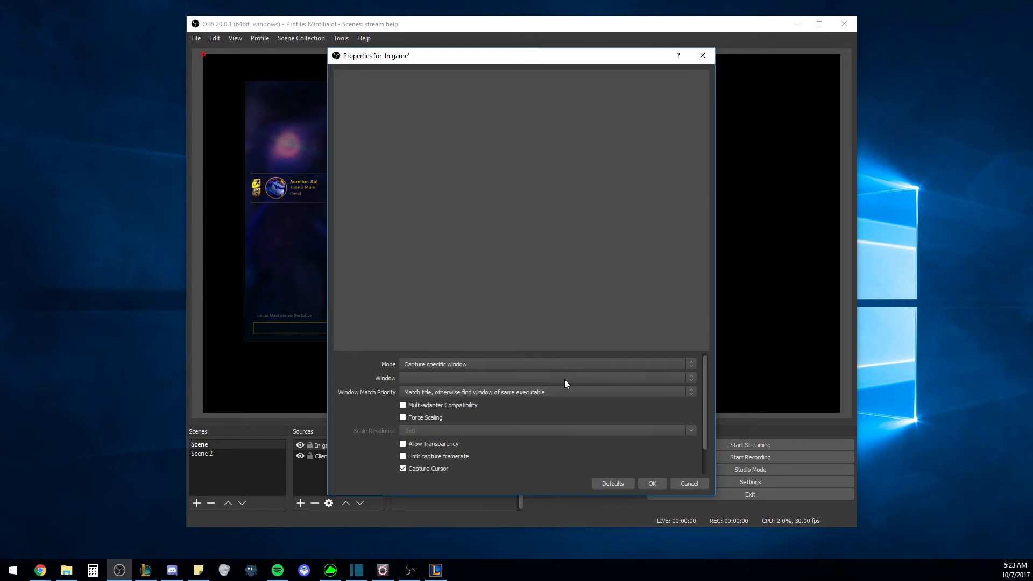
pyautogui.click(564, 379)
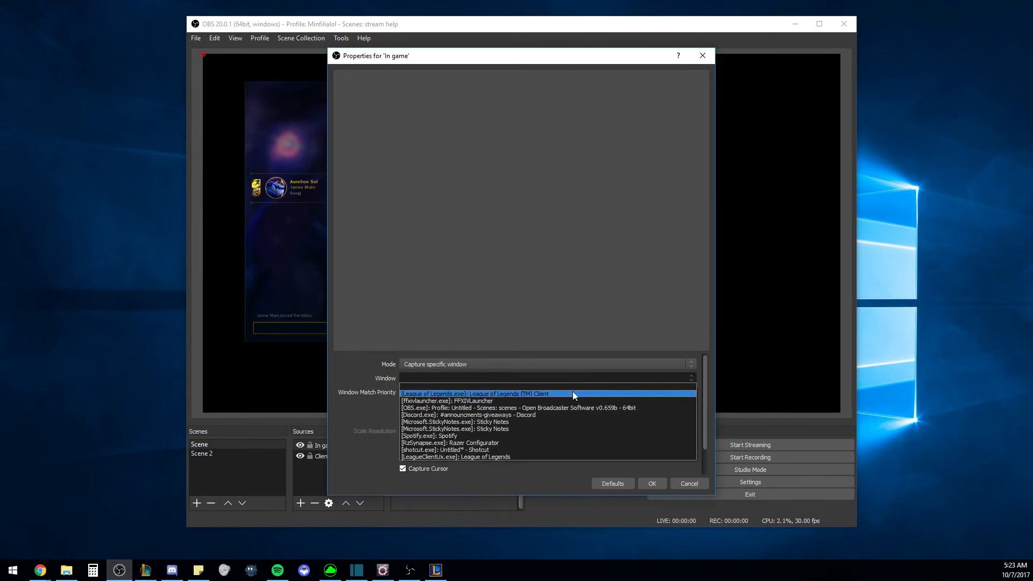
pyautogui.click(573, 396)
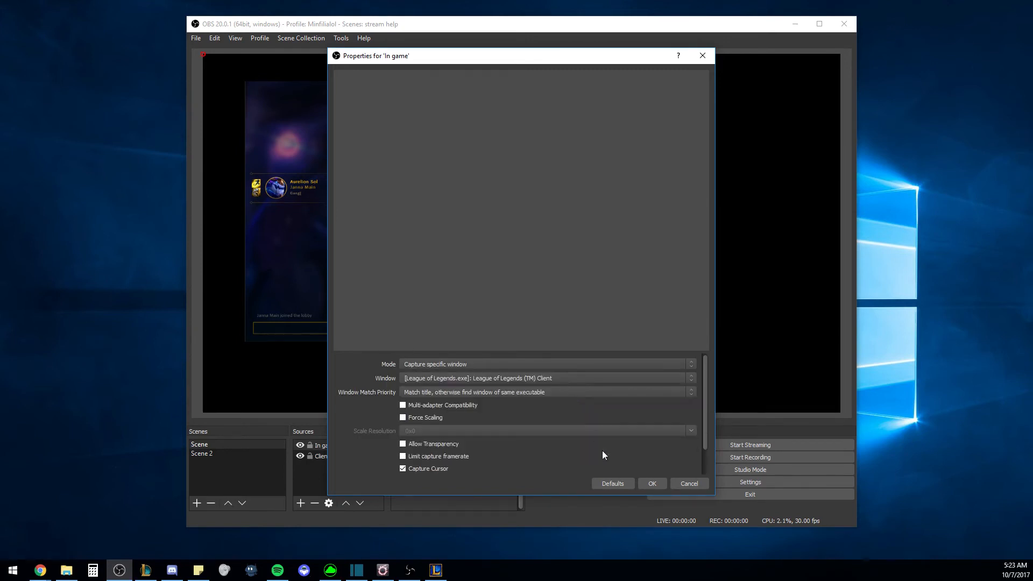
pyautogui.click(652, 484)
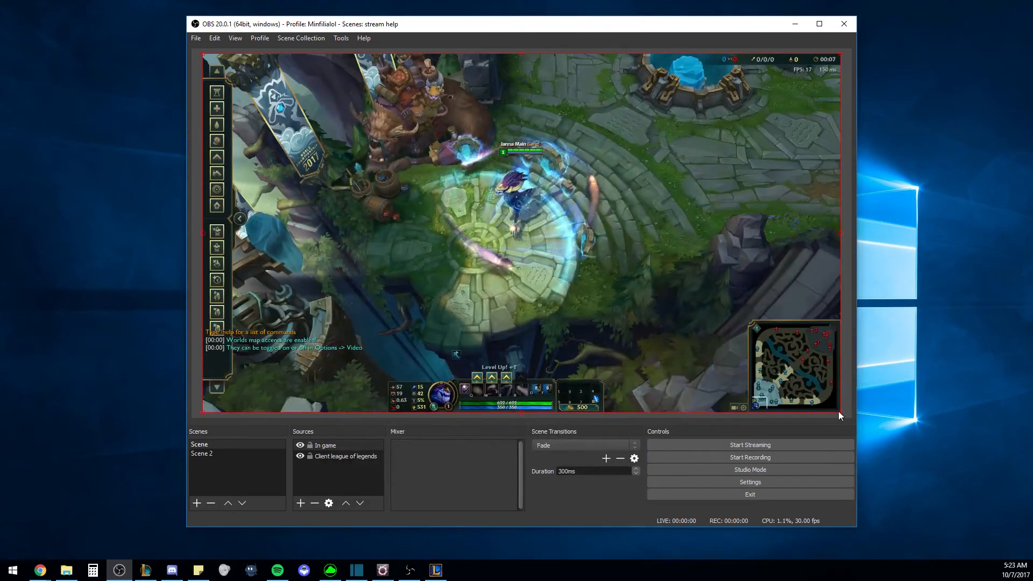
# Step: Fit the In game capture to the full canvas and select it in the source list
pyautogui.moveTo(840, 411)
pyautogui.mouseDown()
pyautogui.moveTo(455, 175)
pyautogui.moveTo(840, 412)
pyautogui.mouseUp()
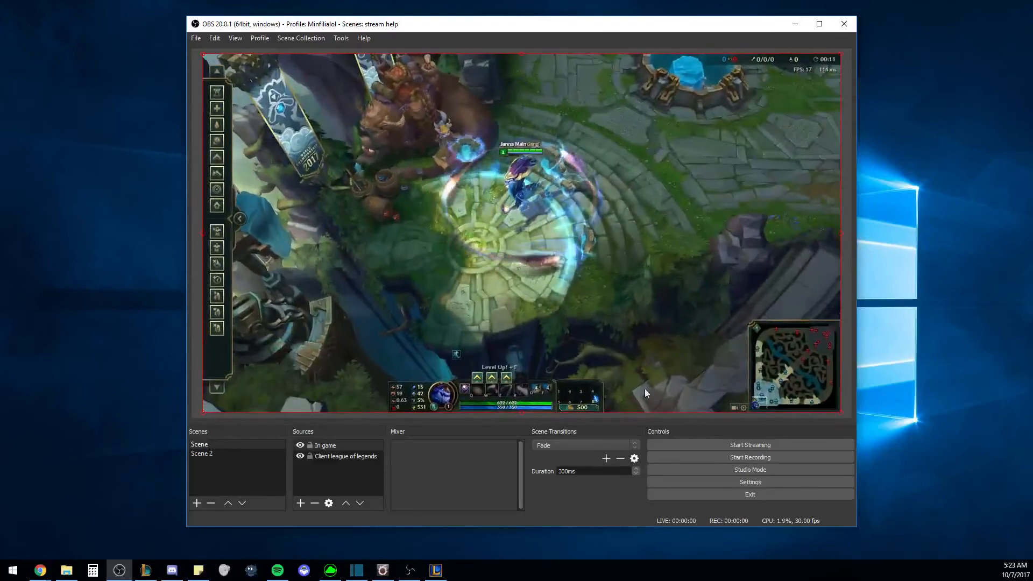
pyautogui.moveTo(335, 450)
pyautogui.mouseDown()
pyautogui.moveTo(337, 464)
pyautogui.moveTo(342, 457)
pyautogui.mouseUp()
pyautogui.moveTo(345, 445)
pyautogui.mouseDown()
pyautogui.moveTo(343, 463)
pyautogui.moveTo(347, 445)
pyautogui.moveTo(346, 460)
pyautogui.moveTo(360, 453)
pyautogui.moveTo(354, 444)
pyautogui.mouseUp()
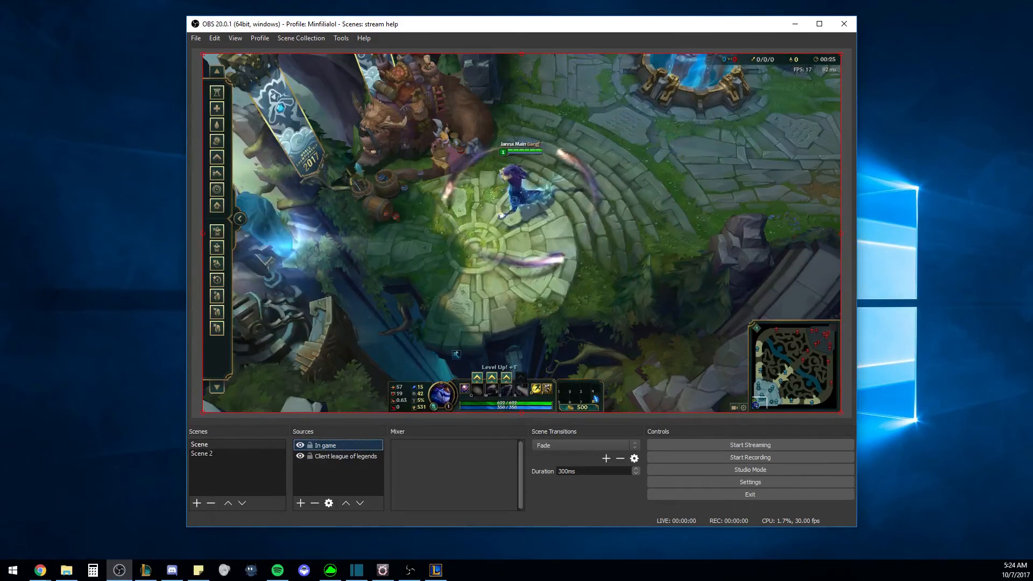
# Step: Switch to the League of Legends game and exit the practice match
pyautogui.hotkey('alt', 'Tab')
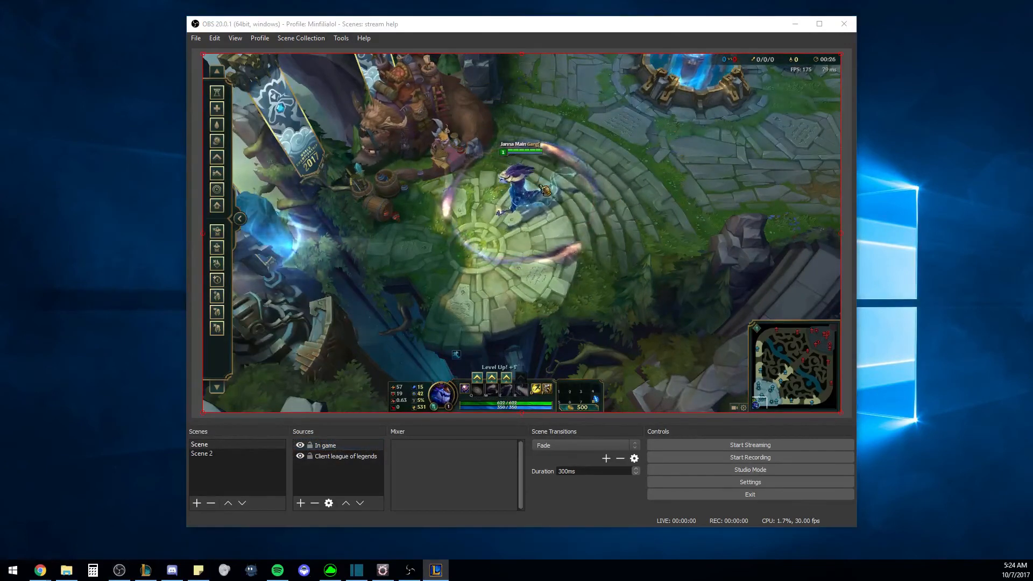
pyautogui.press('Escape')
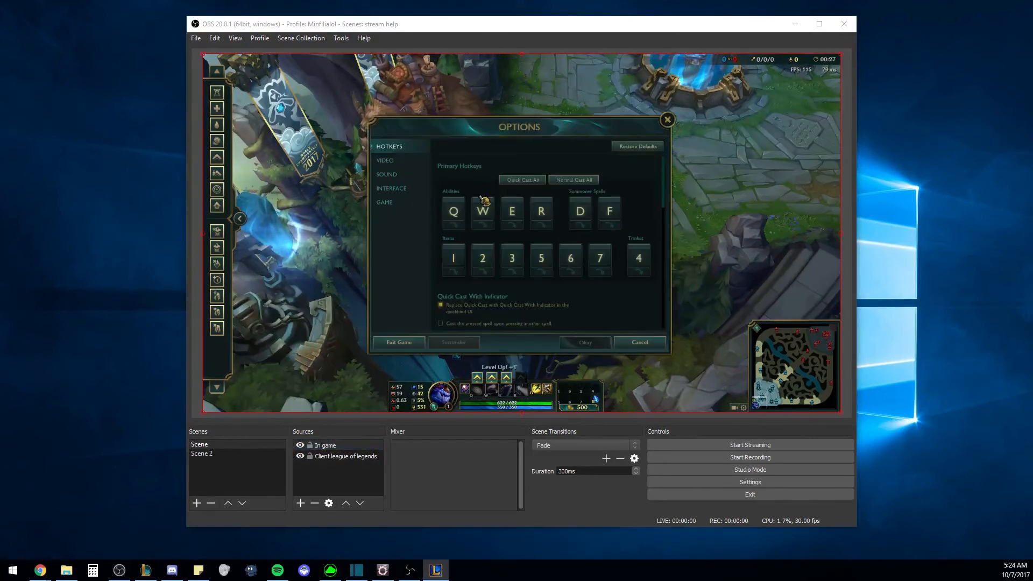
pyautogui.click(421, 343)
pyautogui.click(501, 239)
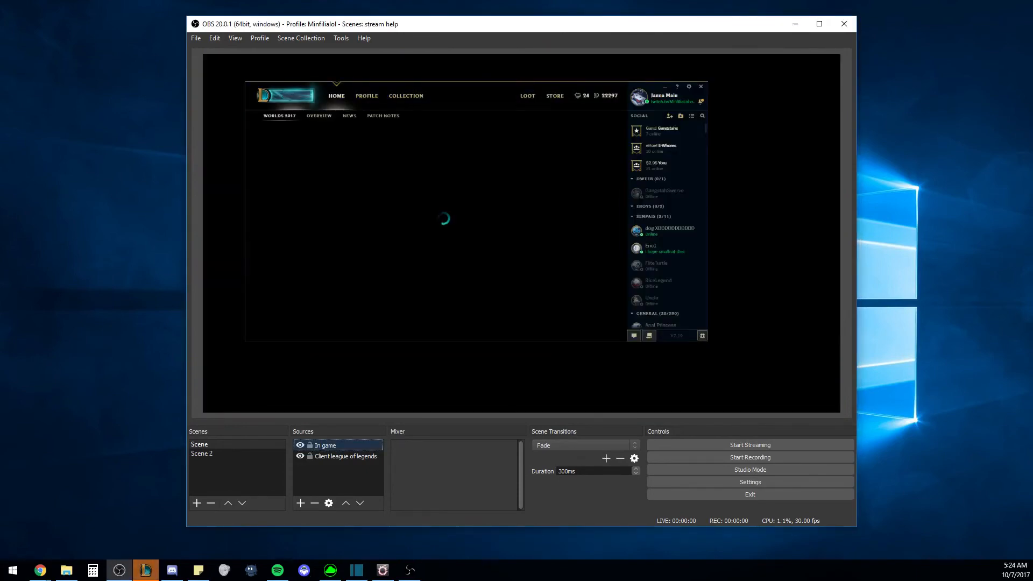
# Step: Back in OBS, move the League of Legends client capture into the upper-left corner of the canvas
pyautogui.click(495, 81)
pyautogui.moveTo(502, 88); pyautogui.dragTo(460, 63)
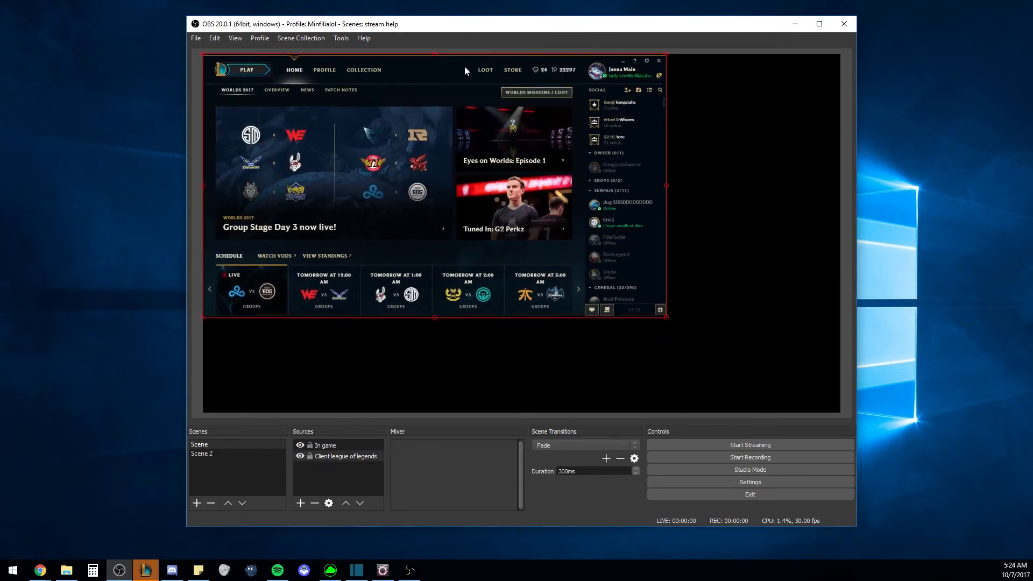
pyautogui.click(354, 470)
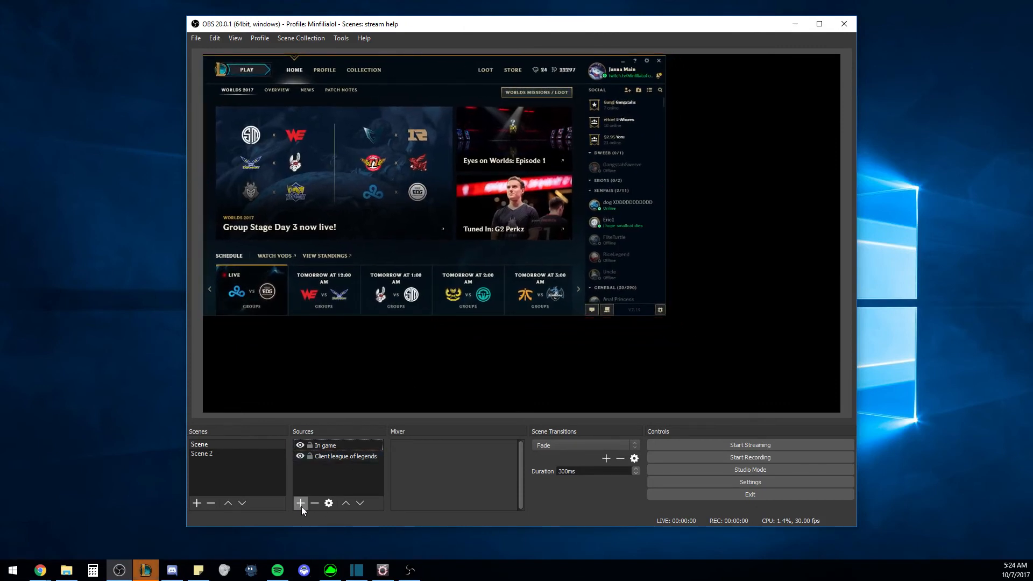
# Step: Add a new Video Capture Device source named "webcam" to the first scene and accept its properties without choosing a device
pyautogui.click(301, 503)
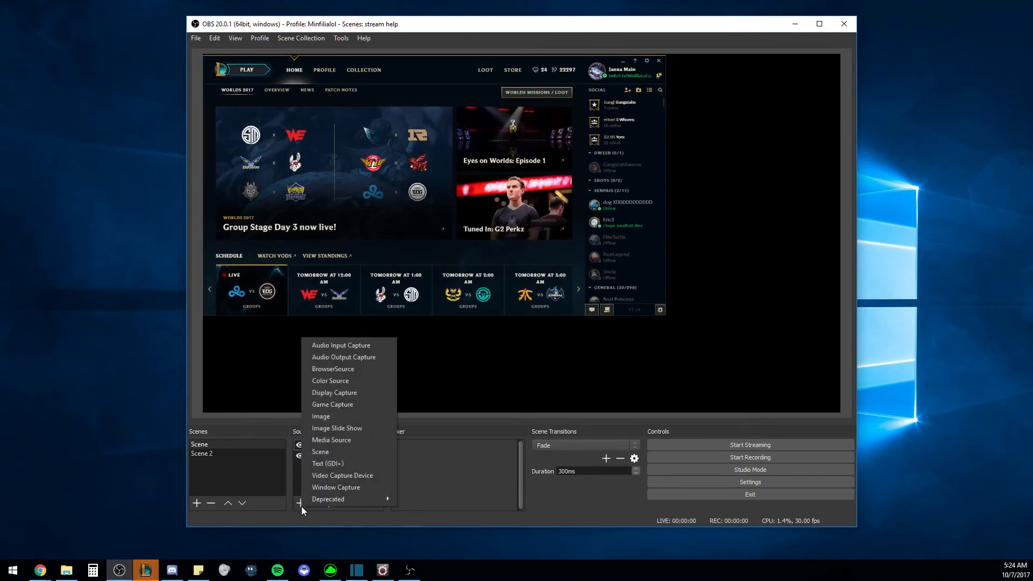
pyautogui.click(336, 479)
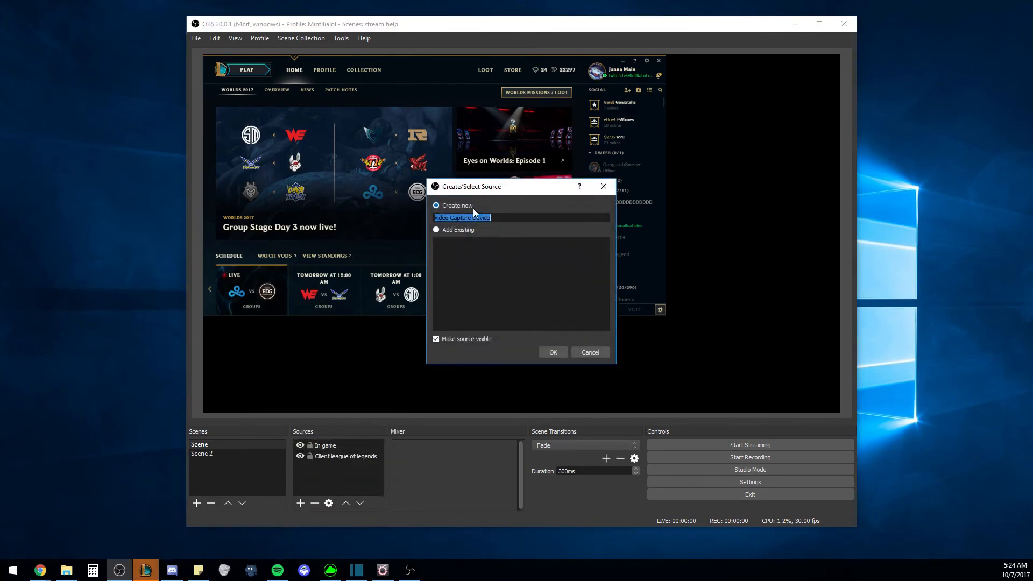
pyautogui.write('webcam')
pyautogui.click(563, 352)
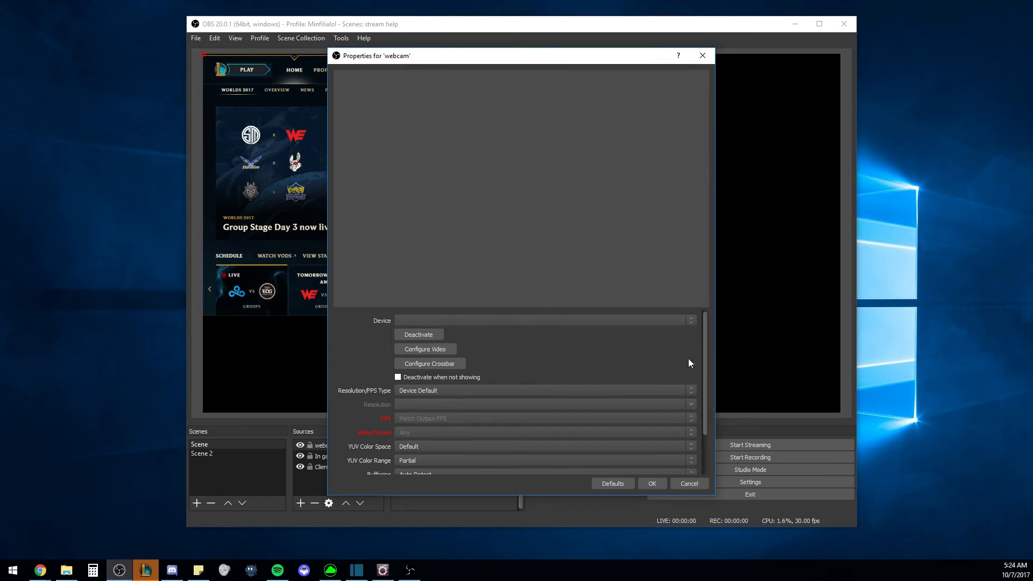
pyautogui.click(661, 480)
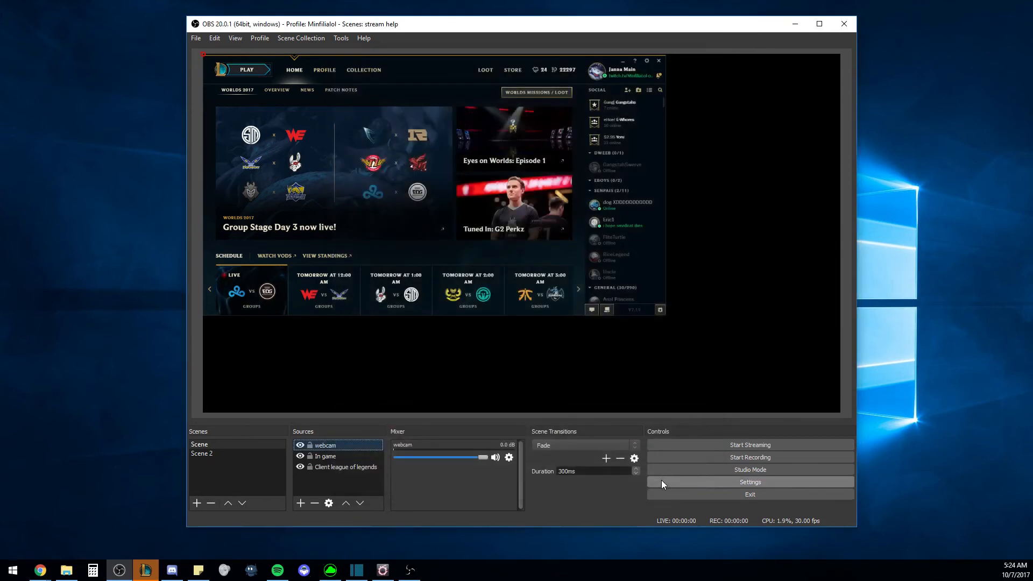
pyautogui.click(627, 282)
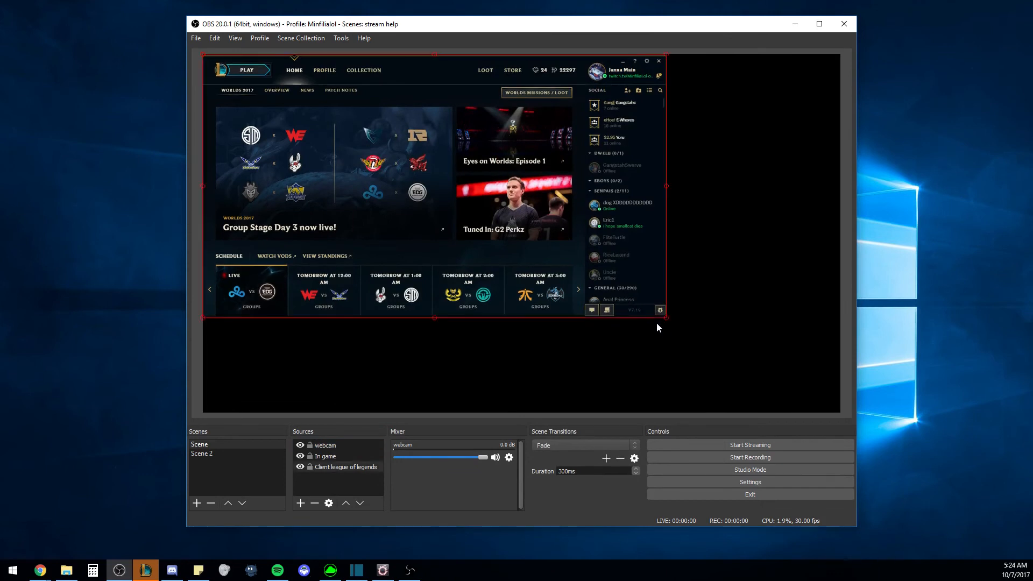
pyautogui.moveTo(670, 318)
pyautogui.mouseDown()
pyautogui.moveTo(579, 264)
pyautogui.moveTo(680, 313)
pyautogui.moveTo(662, 318)
pyautogui.mouseUp()
pyautogui.click(652, 356)
# Step: Add an Image source under its default name and load 9e9ae07e4658fccc42b6177da4dc1802.jpg from the desktop
pyautogui.click(319, 481)
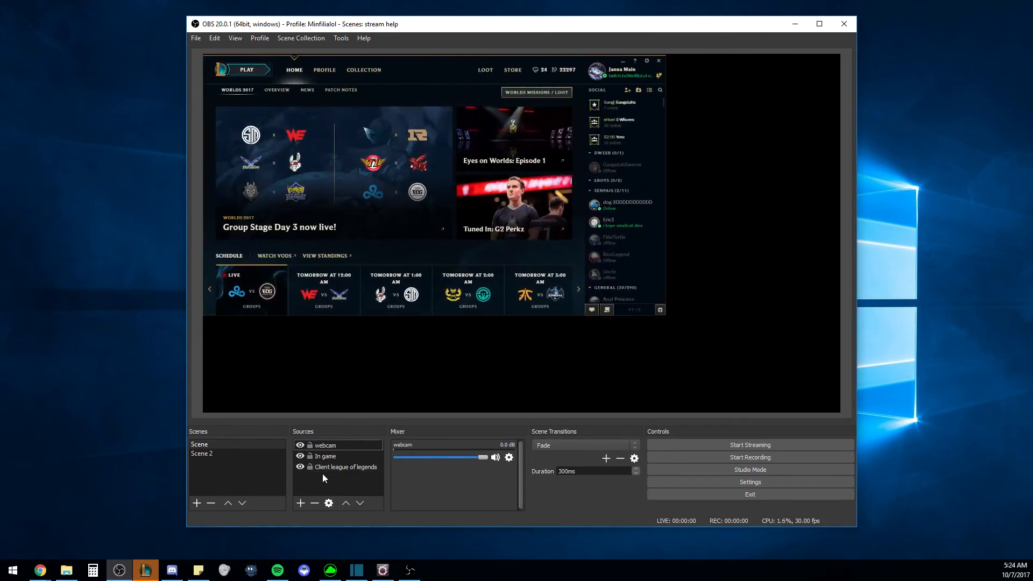
pyautogui.click(301, 503)
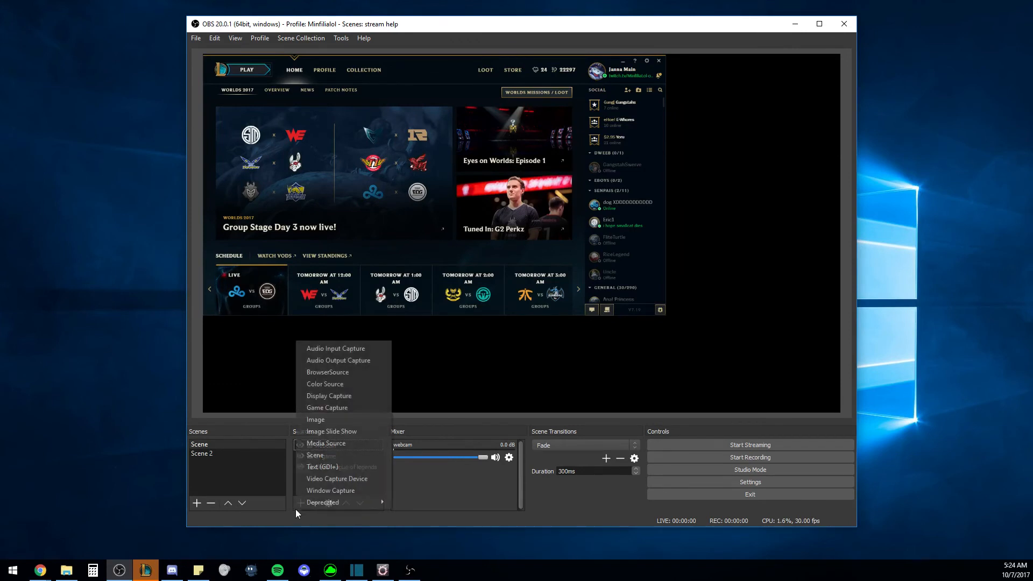
pyautogui.click(325, 410)
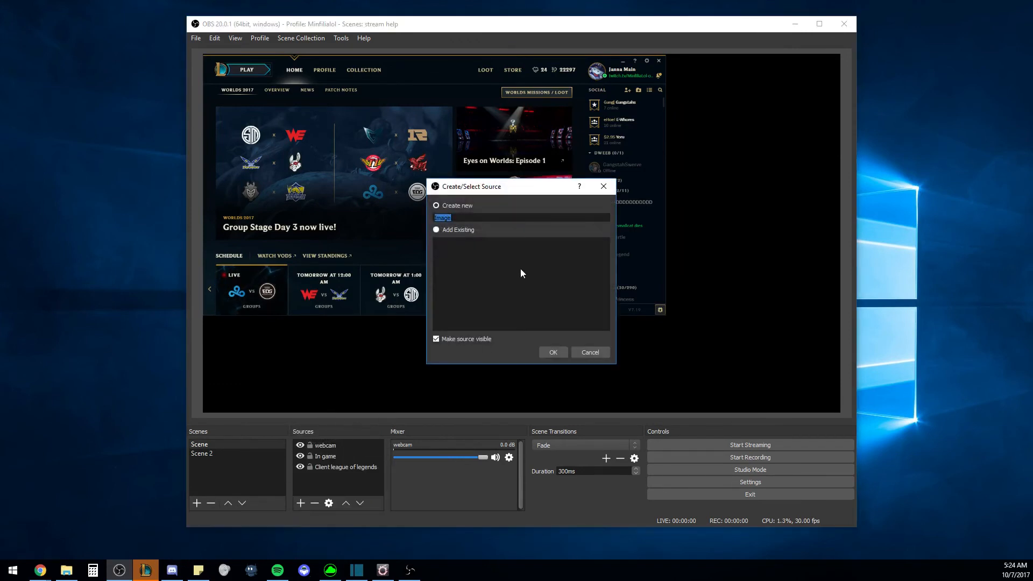
pyautogui.click(558, 354)
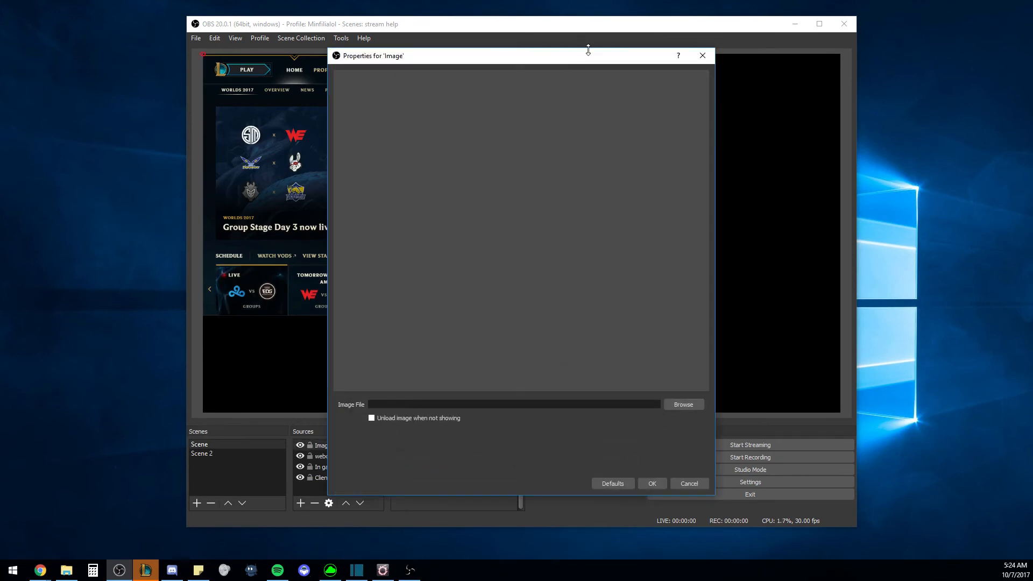
pyautogui.moveTo(593, 58); pyautogui.dragTo(1032, 177)
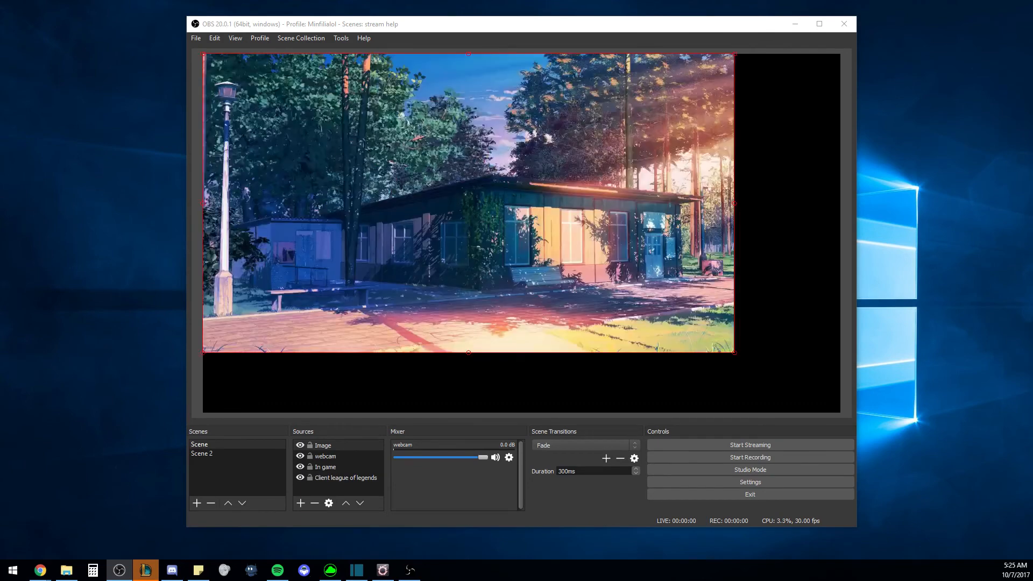
pyautogui.moveTo(1030, 79); pyautogui.dragTo(622, 53)
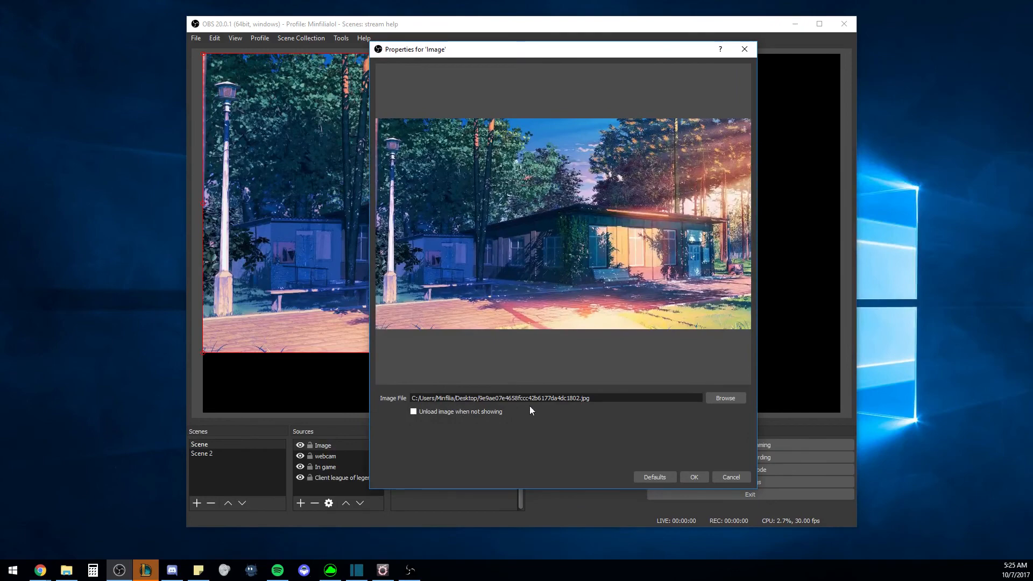
pyautogui.click(692, 476)
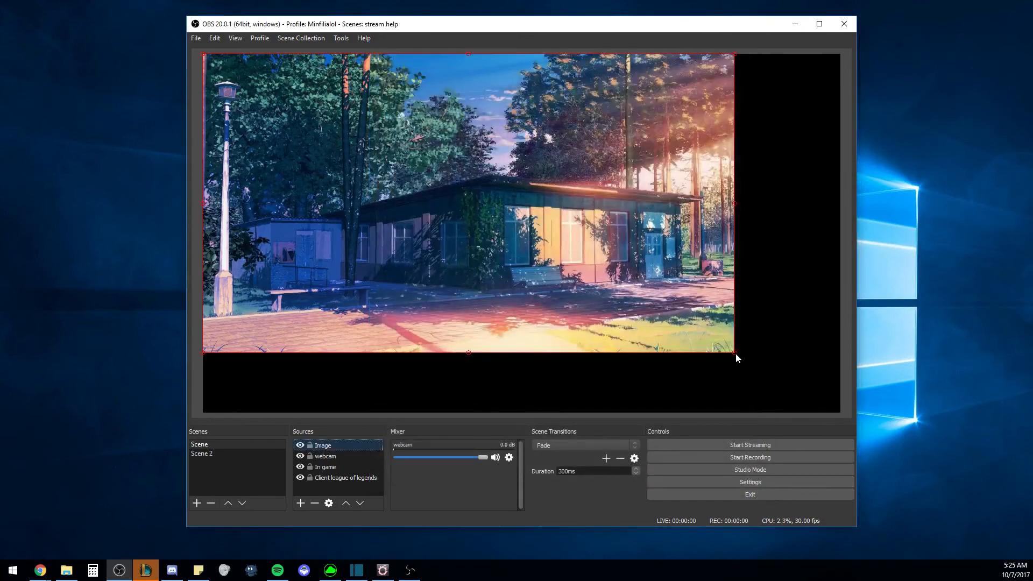
# Step: Enlarge the background image to fill the canvas and move it below all other sources
pyautogui.moveTo(735, 353); pyautogui.dragTo(822, 413)
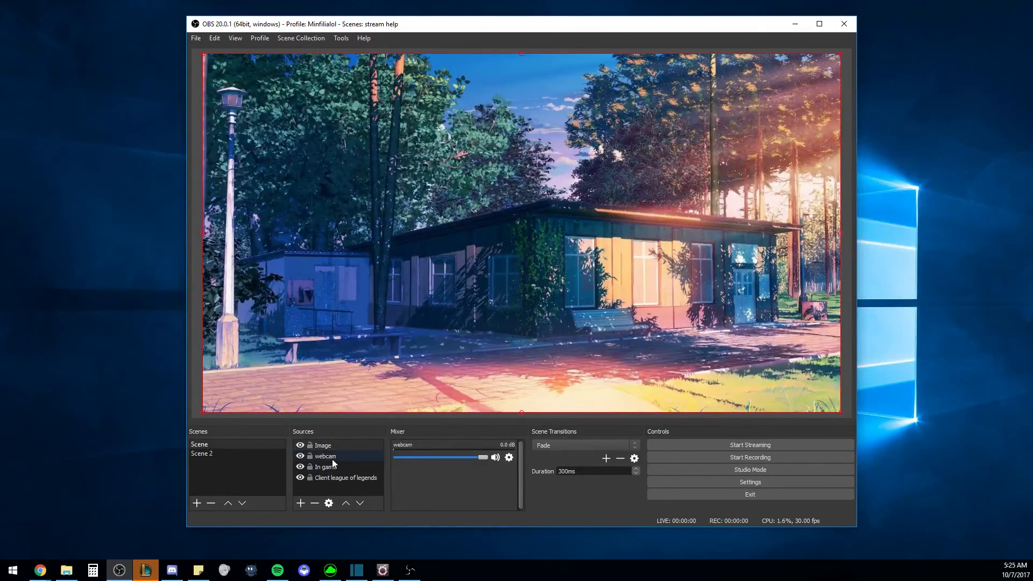
pyautogui.moveTo(324, 446); pyautogui.dragTo(334, 479)
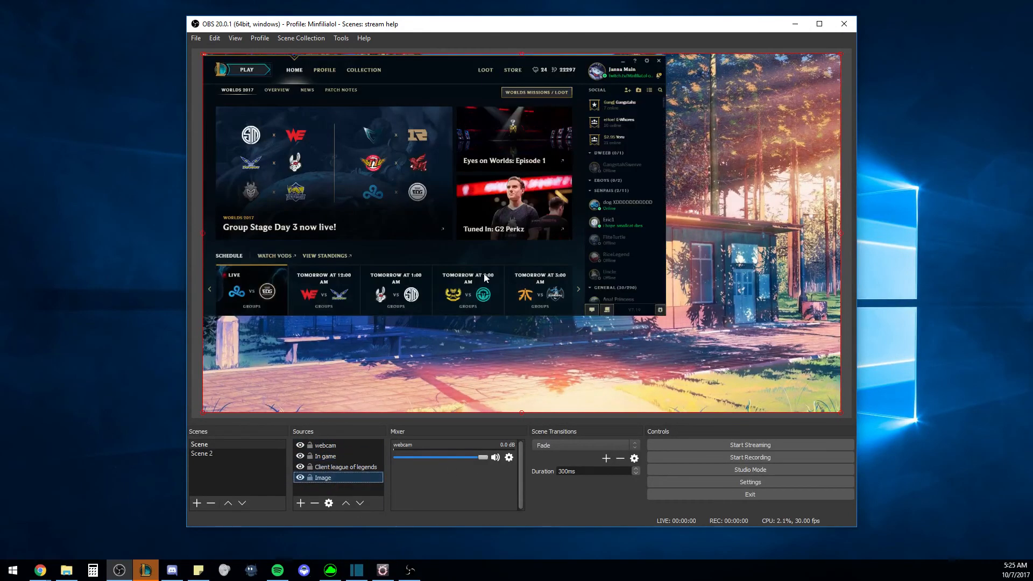
# Step: Shrink the League of Legends client capture to just over half the canvas width and place it near the canvas's upper-left corner
pyautogui.moveTo(485, 255); pyautogui.dragTo(480, 230)
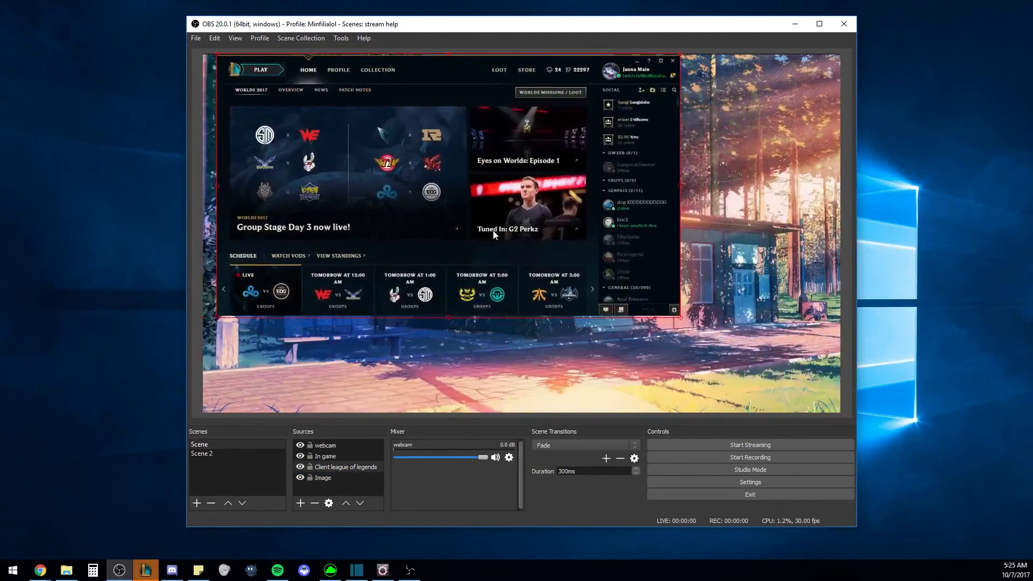
pyautogui.moveTo(669, 316); pyautogui.dragTo(631, 286)
pyautogui.click(733, 283)
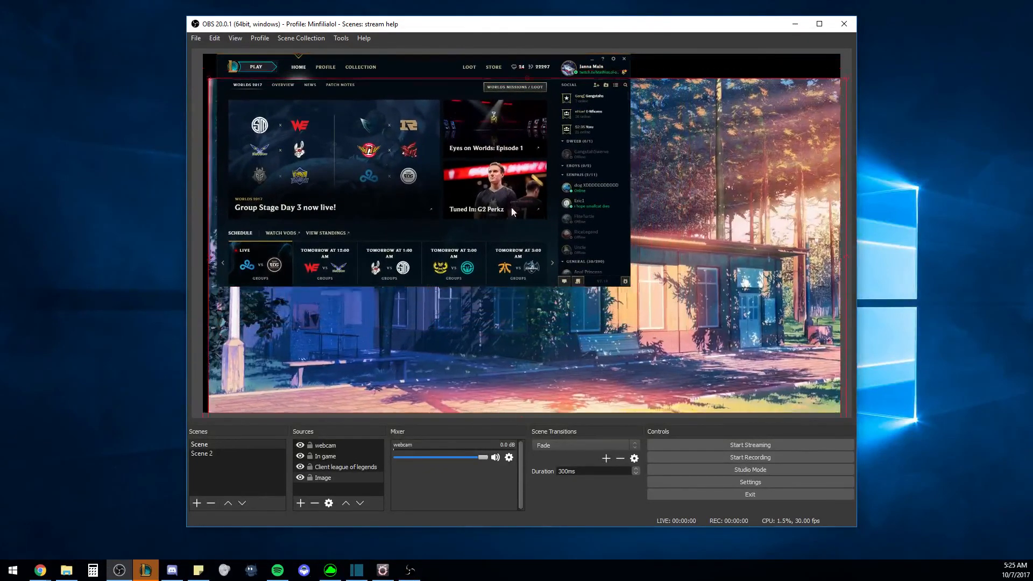
pyautogui.click(456, 188)
pyautogui.moveTo(456, 187)
pyautogui.mouseDown()
pyautogui.moveTo(443, 245)
pyautogui.moveTo(464, 203)
pyautogui.mouseUp()
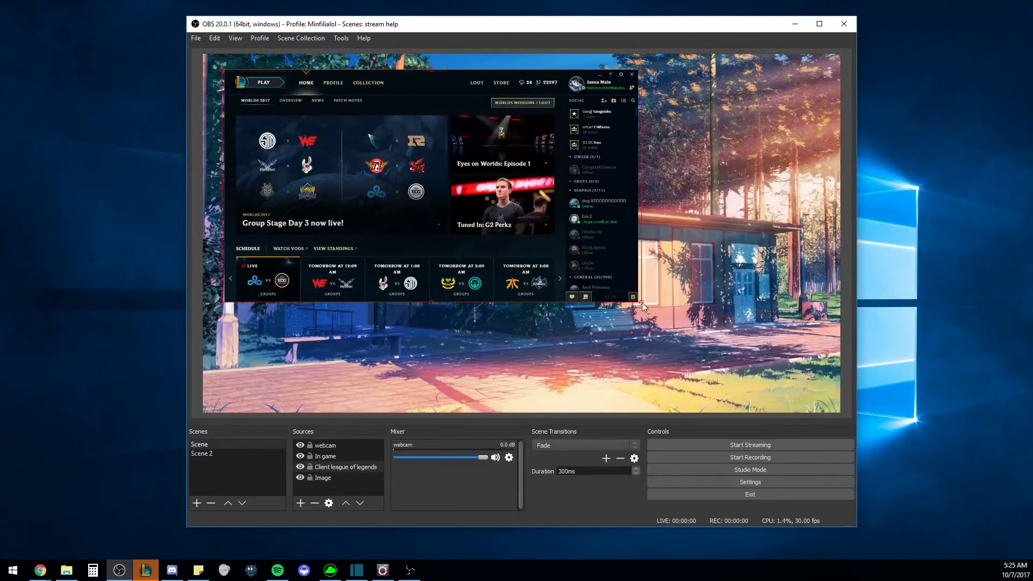
pyautogui.moveTo(642, 302); pyautogui.dragTo(578, 270)
pyautogui.click(619, 267)
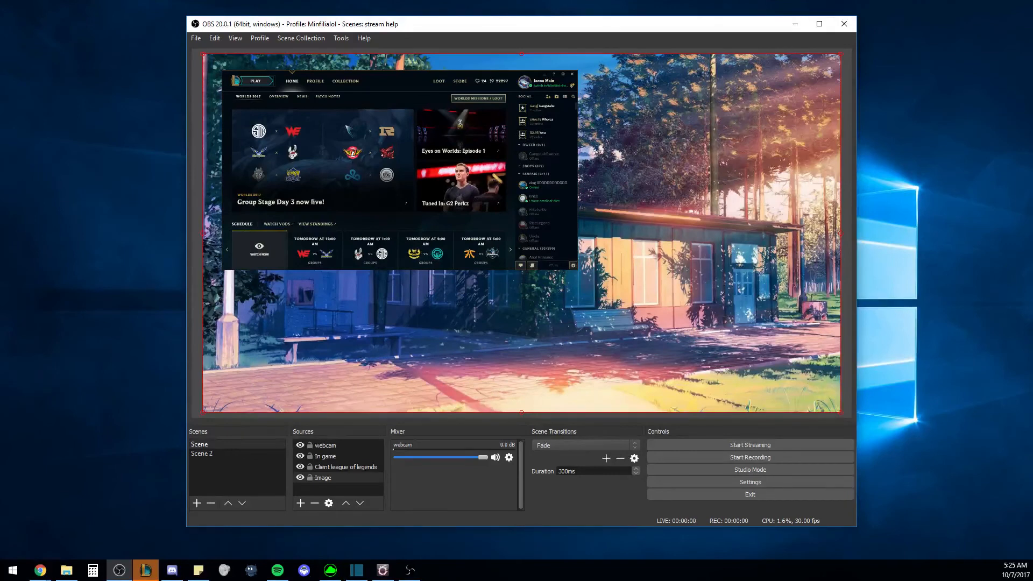
# Step: Add a new Text (GDI+) source named ":^)" and enter ":^)" as its text
pyautogui.click(297, 505)
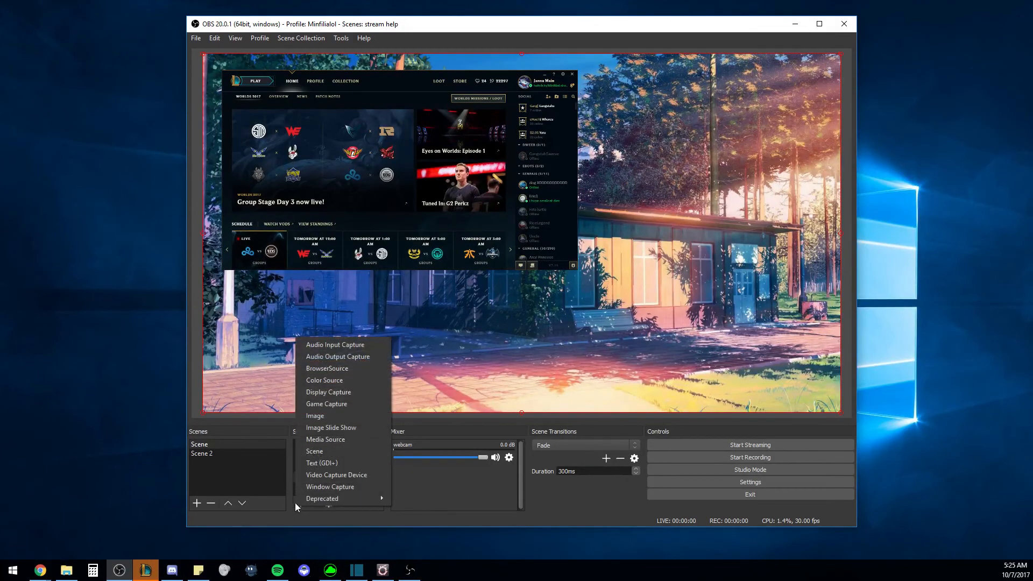
pyautogui.click(348, 461)
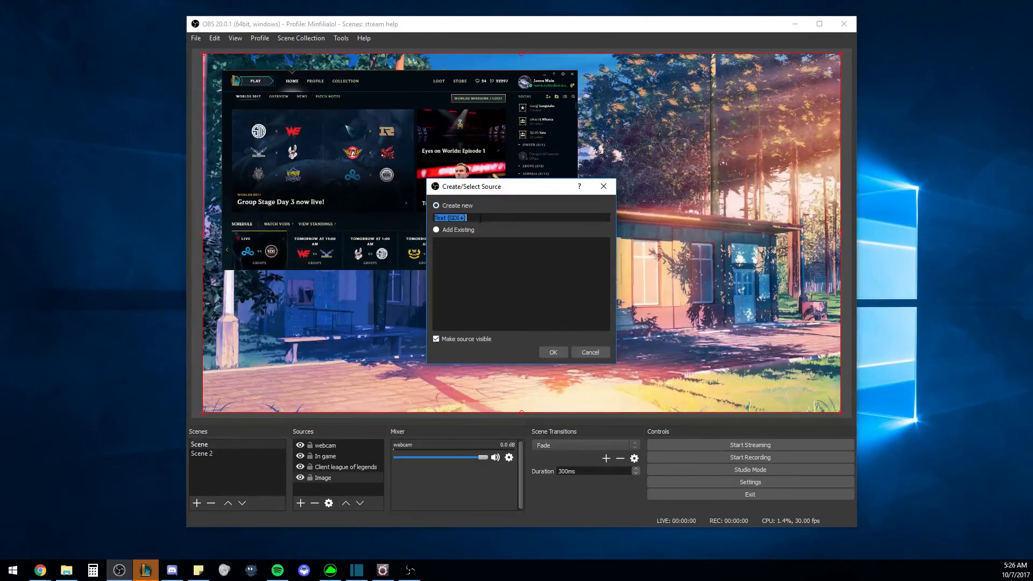
pyautogui.moveTo(465, 218); pyautogui.dragTo(437, 218)
pyautogui.write(':^')
pyautogui.click(553, 356)
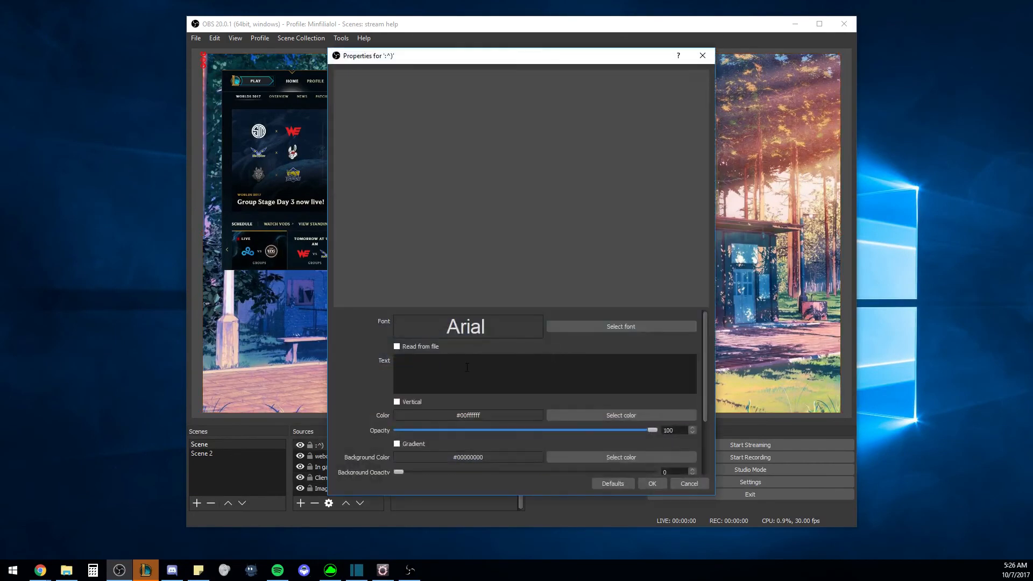
pyautogui.write(':^)')
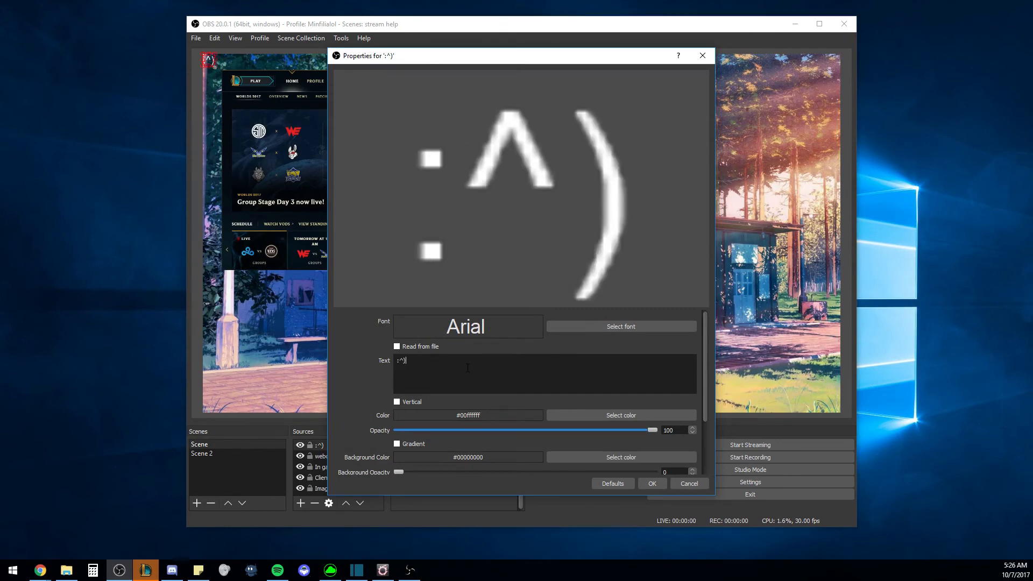
# Step: Set the text source's colour to cyan #00ffff
pyautogui.scroll(-2, 526, 392)
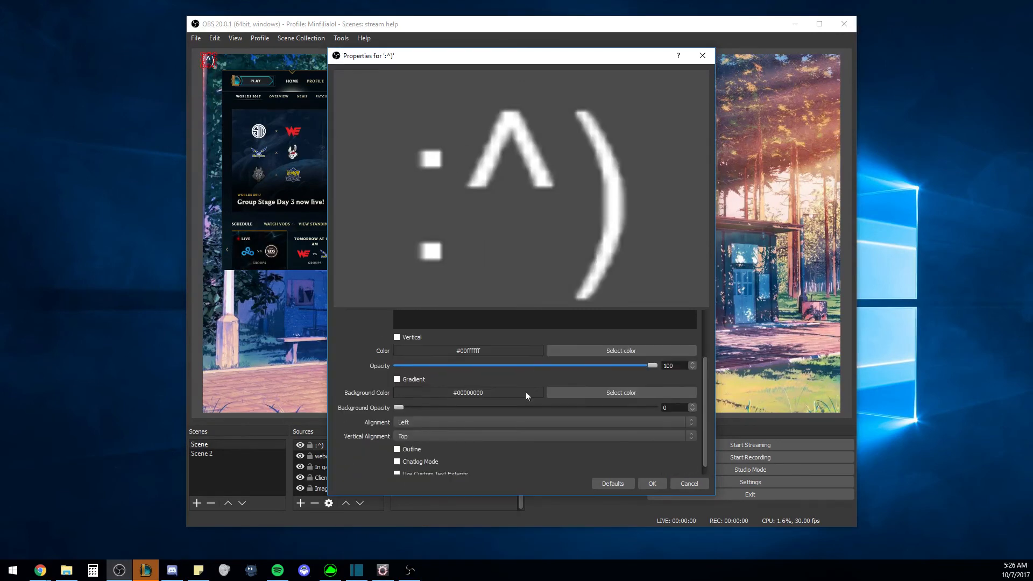
pyautogui.click(603, 349)
pyautogui.click(479, 224)
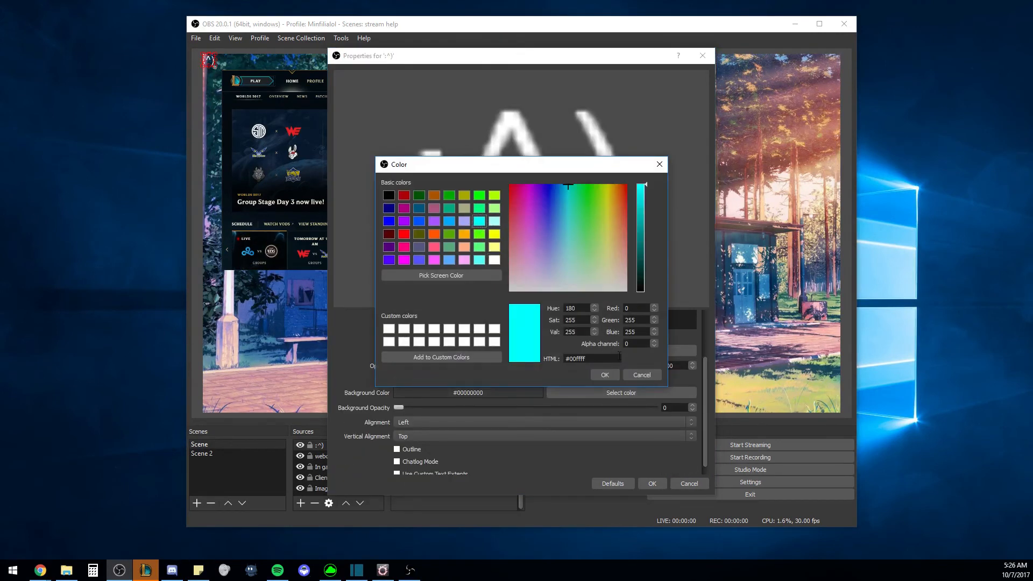
pyautogui.click(603, 375)
pyautogui.scroll(2, 469, 347)
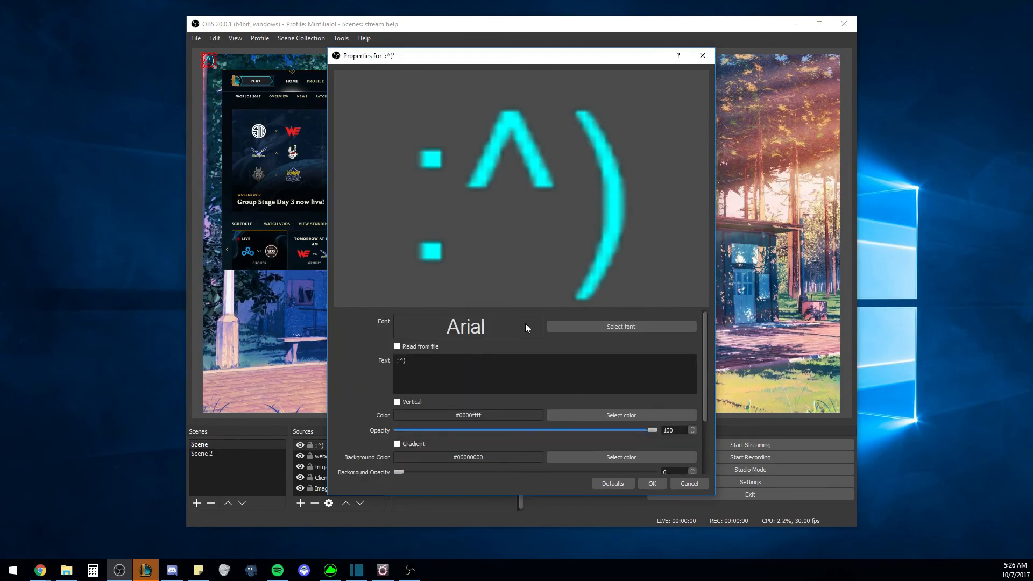
# Step: Set the text source's font to Calibri and enable its outline
pyautogui.click(621, 327)
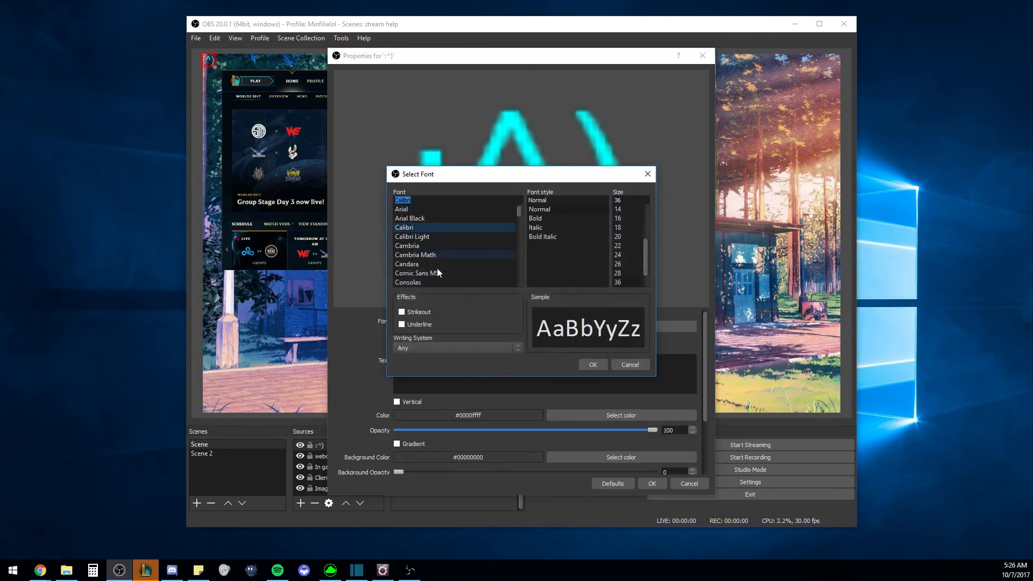
pyautogui.click(595, 362)
pyautogui.scroll(-3, 423, 401)
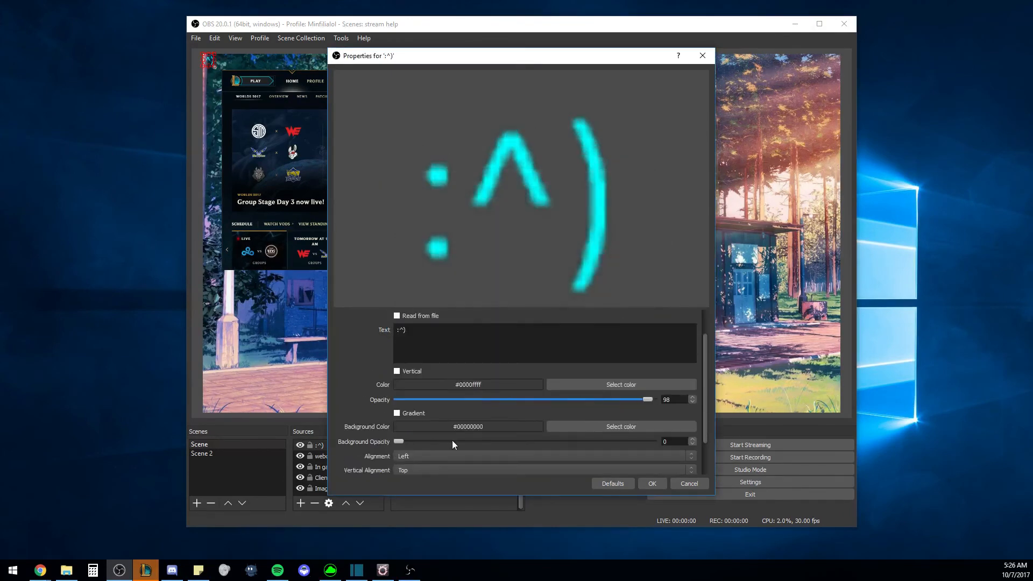
pyautogui.scroll(-3, 452, 440)
pyautogui.click(398, 436)
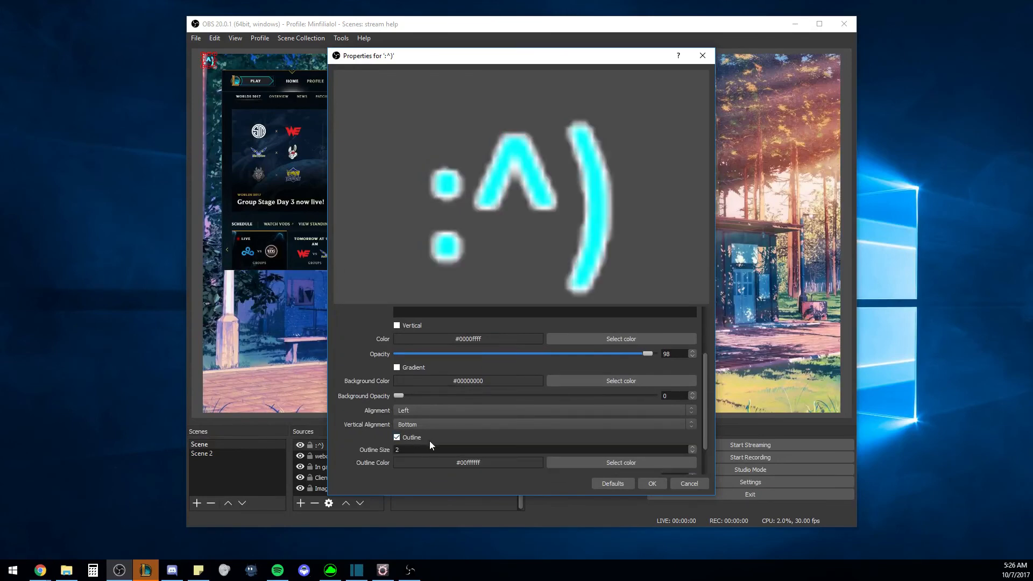
# Step: Accept the text properties and place the ":^)" text near the canvas's upper edge, just right of the League of Legends client capture
pyautogui.scroll(-2, 514, 449)
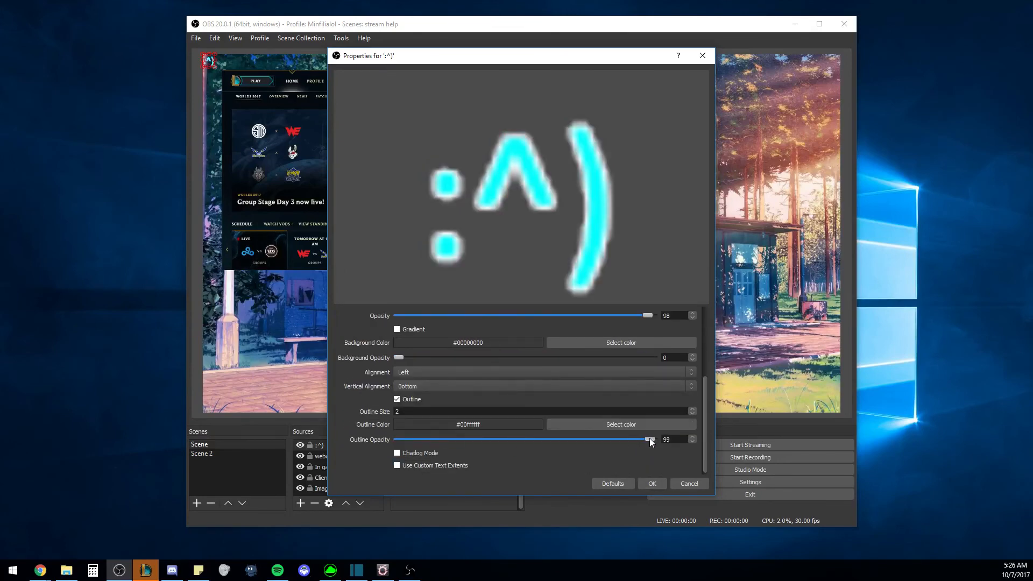
pyautogui.click(641, 483)
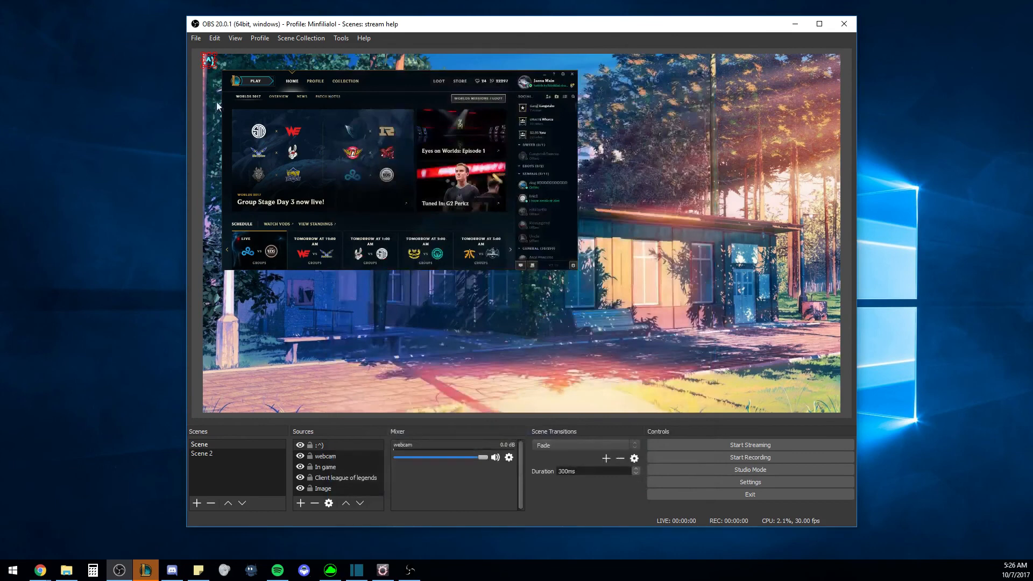
pyautogui.moveTo(216, 69); pyautogui.dragTo(597, 85)
pyautogui.click(602, 376)
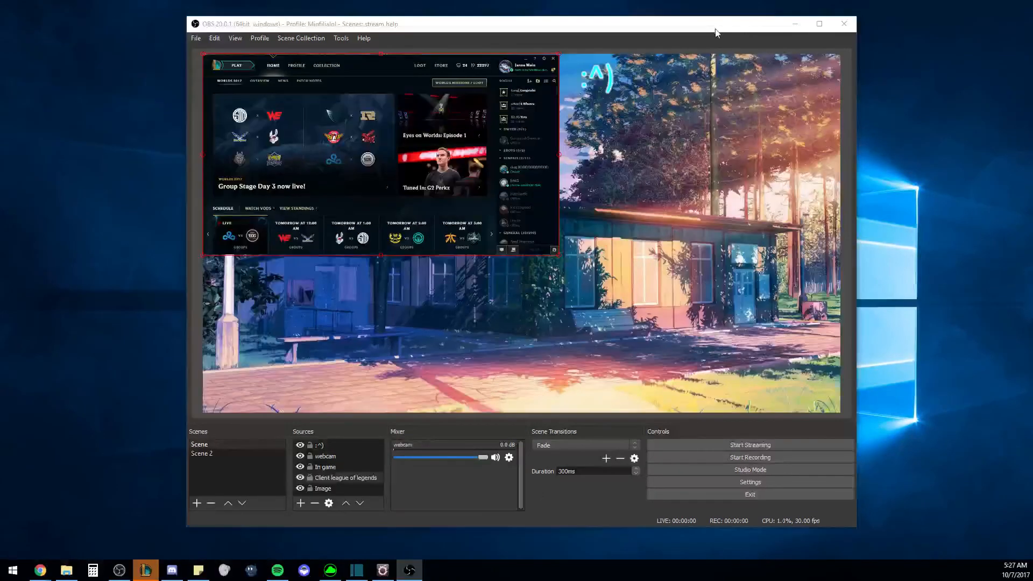
pyautogui.moveTo(714, 27)
pyautogui.mouseDown()
pyautogui.moveTo(663, 32)
pyautogui.moveTo(738, 20)
pyautogui.moveTo(715, 27)
pyautogui.mouseUp()
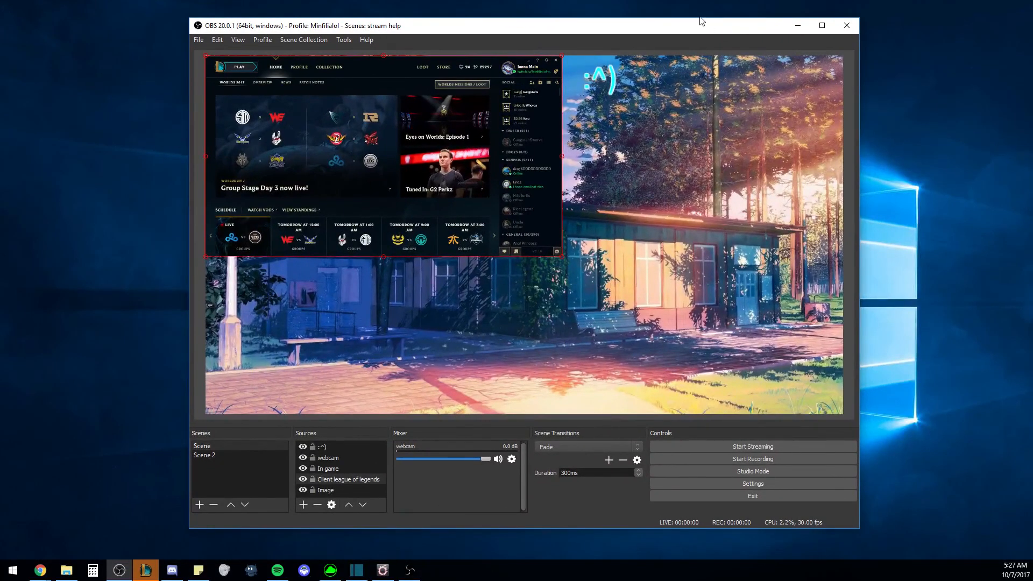
pyautogui.moveTo(700, 19)
pyautogui.mouseDown()
pyautogui.moveTo(687, 40)
pyautogui.moveTo(695, 21)
pyautogui.mouseUp()
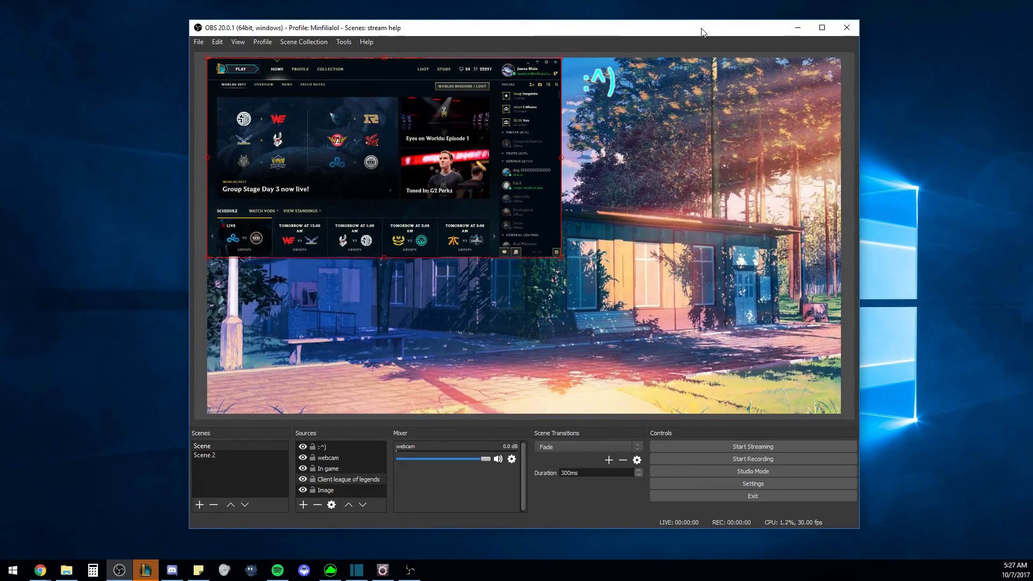
pyautogui.moveTo(702, 29); pyautogui.dragTo(708, 24)
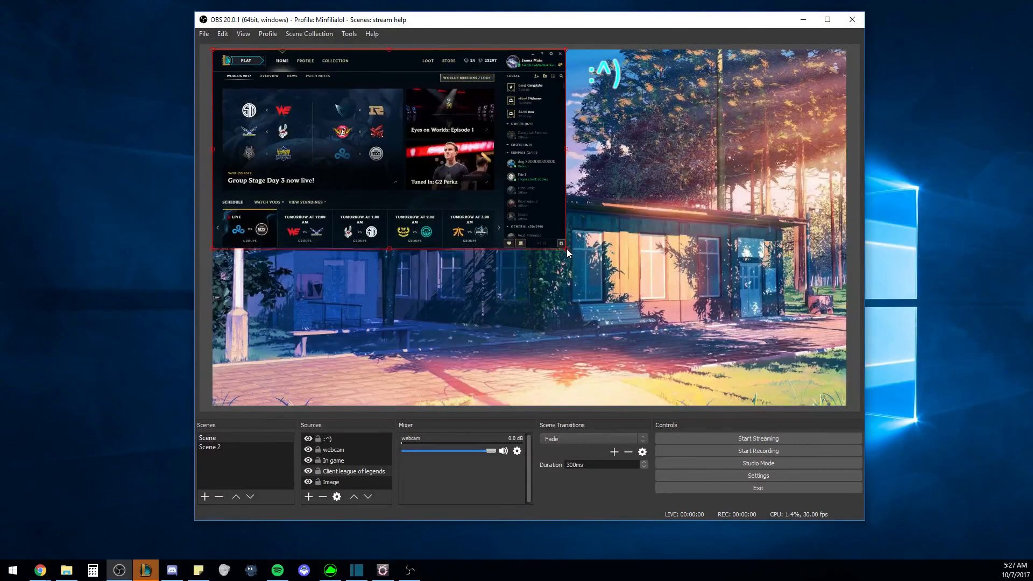
# Step: Enlarge the League of Legends client capture to about two thirds of the canvas width, keeping it in the canvas's upper-left corner
pyautogui.moveTo(566, 249); pyautogui.dragTo(621, 279)
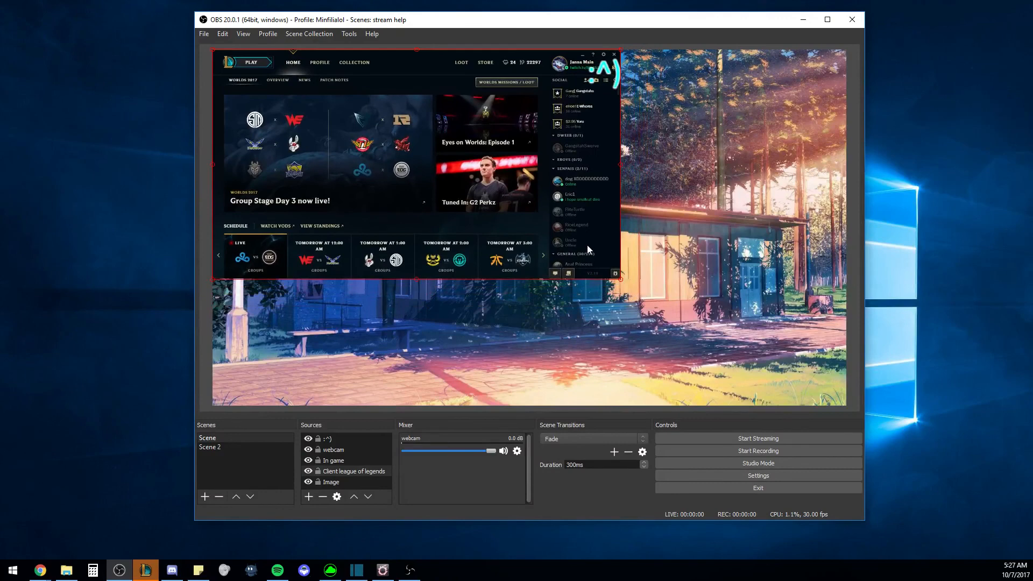
pyautogui.click(652, 73)
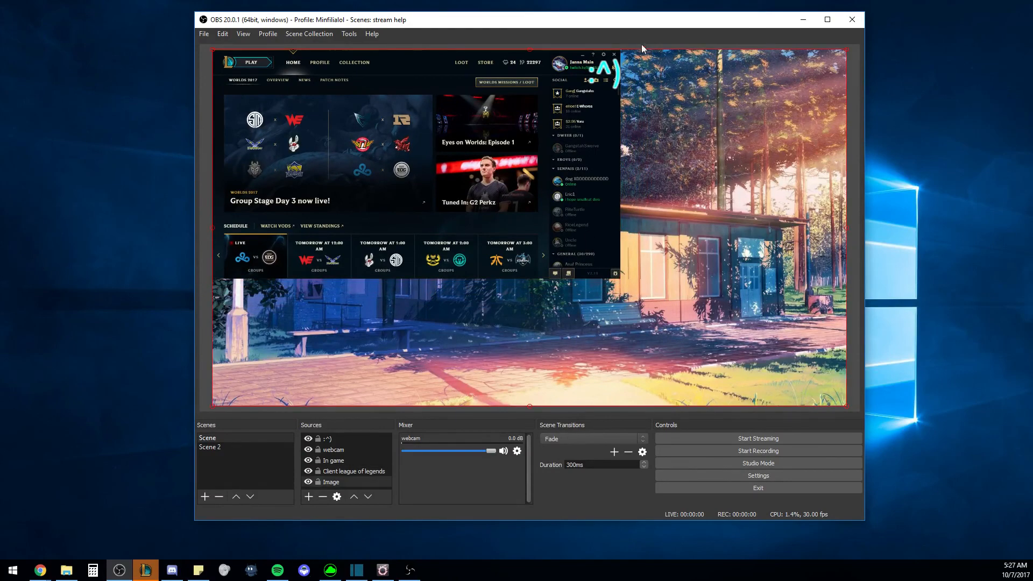
pyautogui.moveTo(627, 20); pyautogui.dragTo(595, 21)
# Step: Review the stream output settings for bitrate and encoder, and the video settings for resolution and frame rate
pyautogui.click(312, 34)
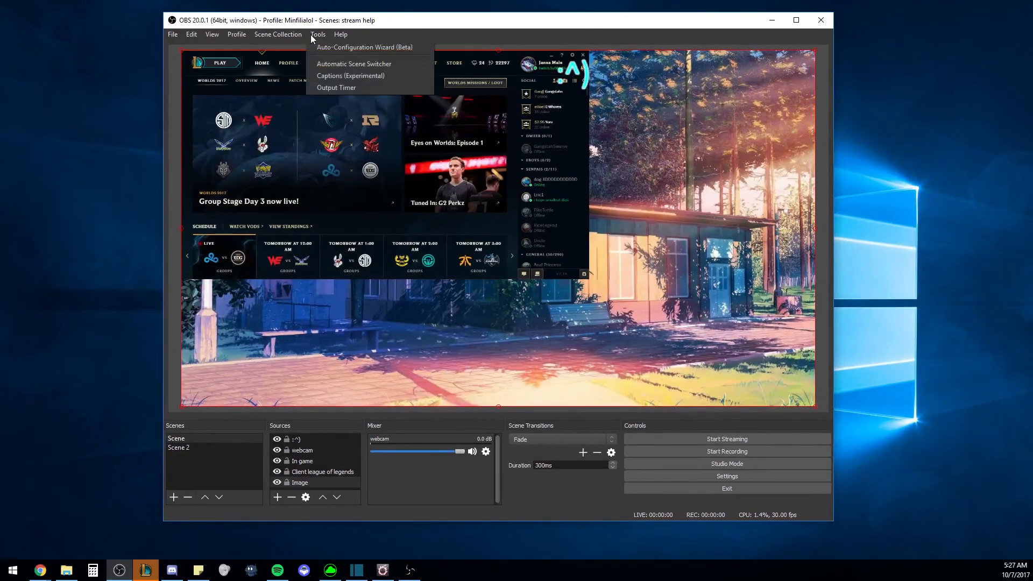
pyautogui.click(734, 473)
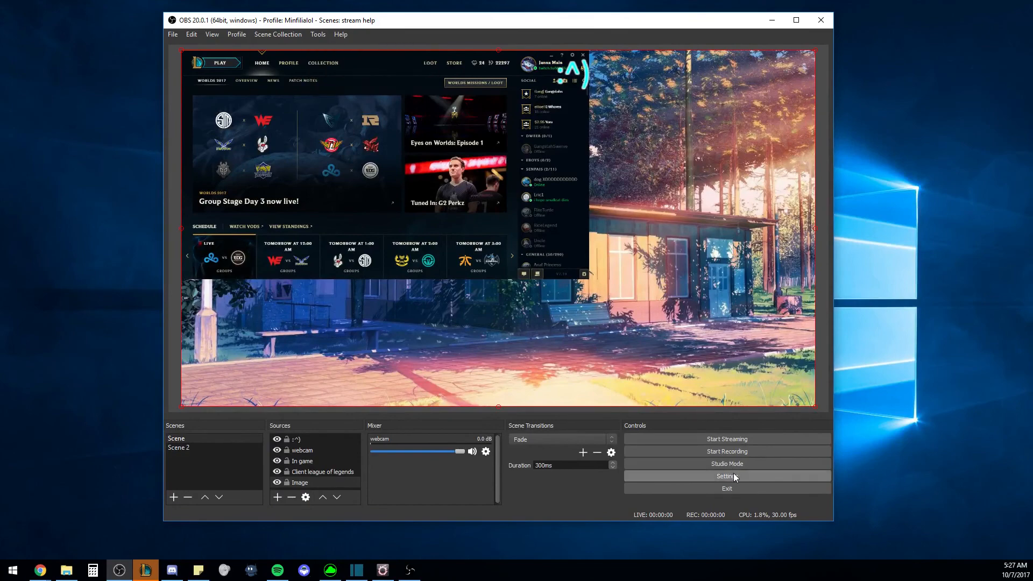
pyautogui.click(734, 476)
pyautogui.click(275, 114)
pyautogui.click(310, 145)
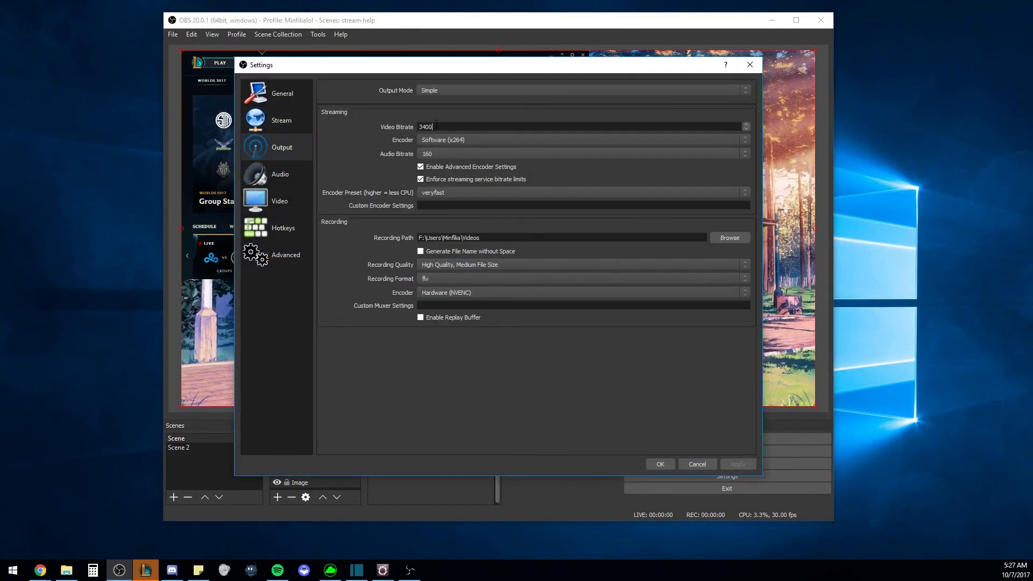
pyautogui.click(267, 204)
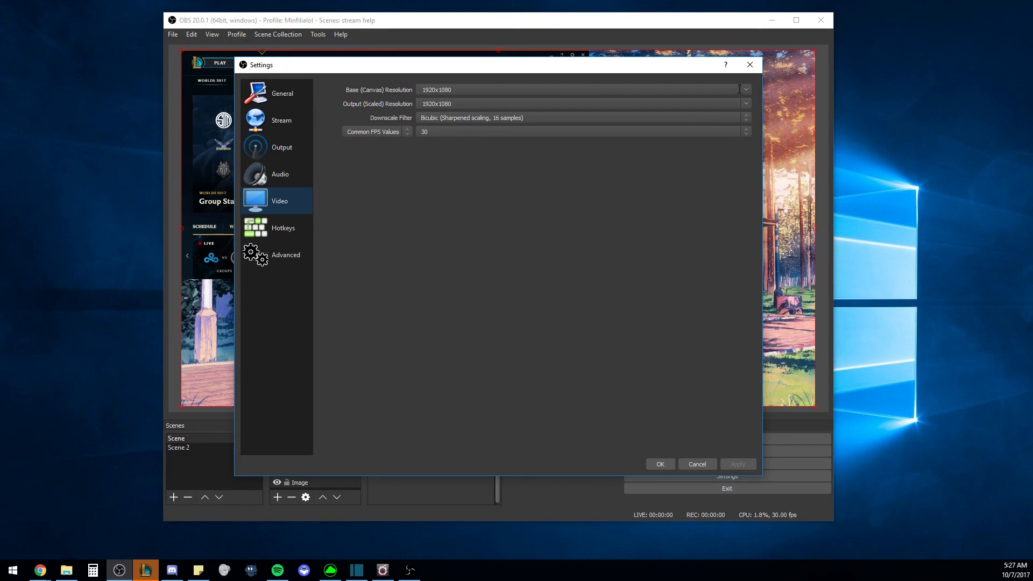
pyautogui.click(751, 65)
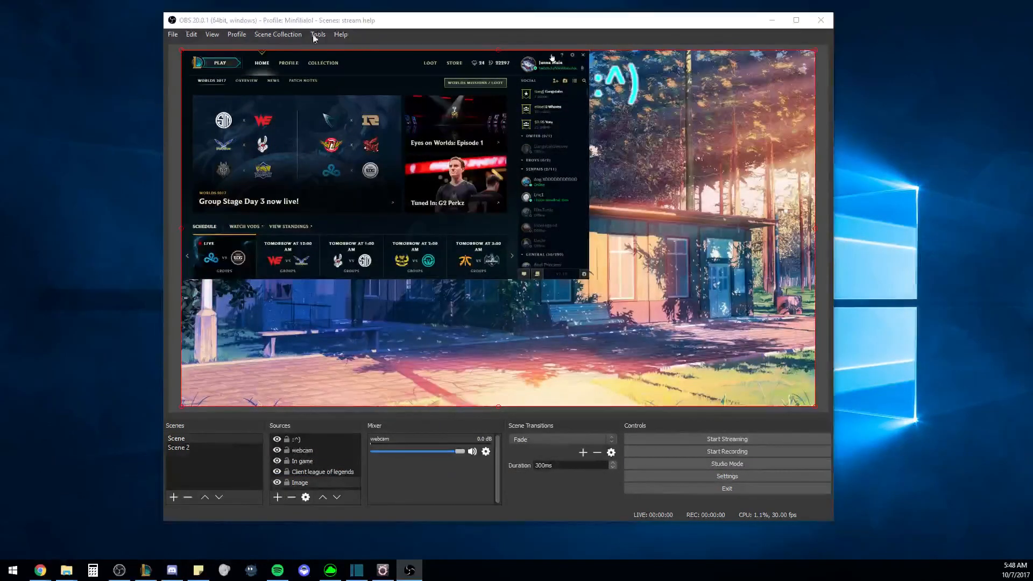
# Step: Check the streaming service and server settings and the video bitrate in the output settings
pyautogui.click(318, 34)
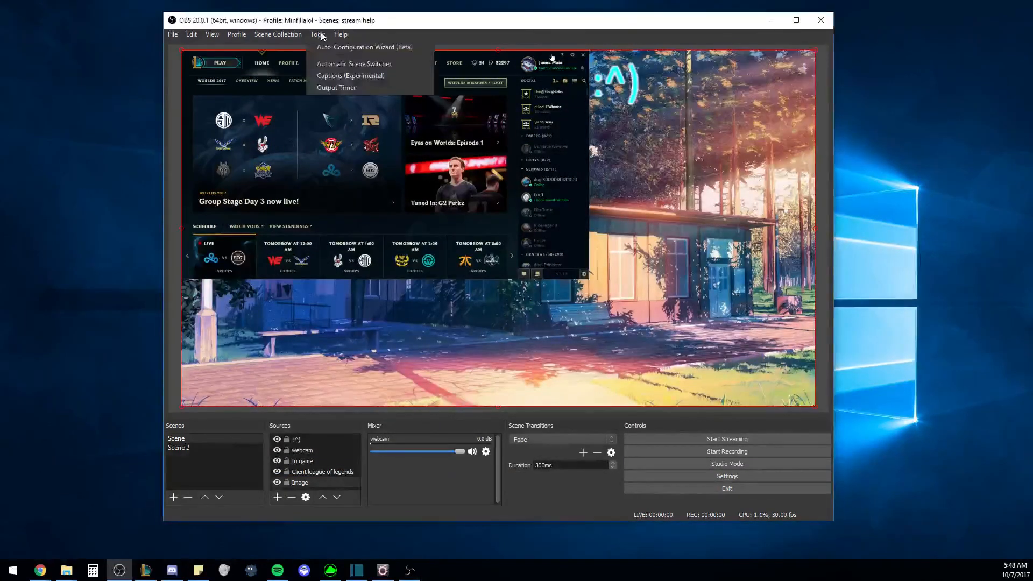
pyautogui.click(190, 34)
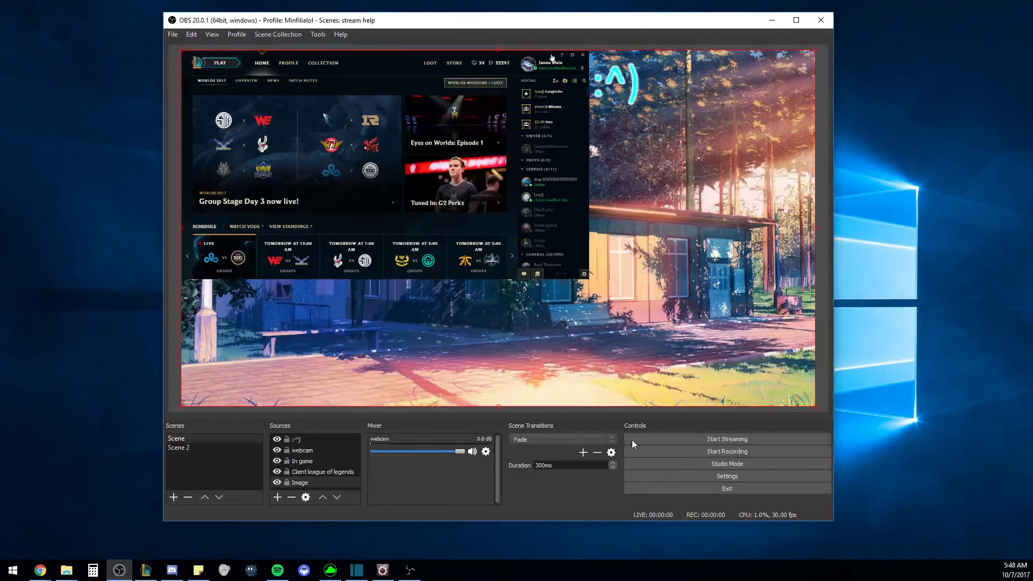
pyautogui.click(727, 476)
pyautogui.click(276, 121)
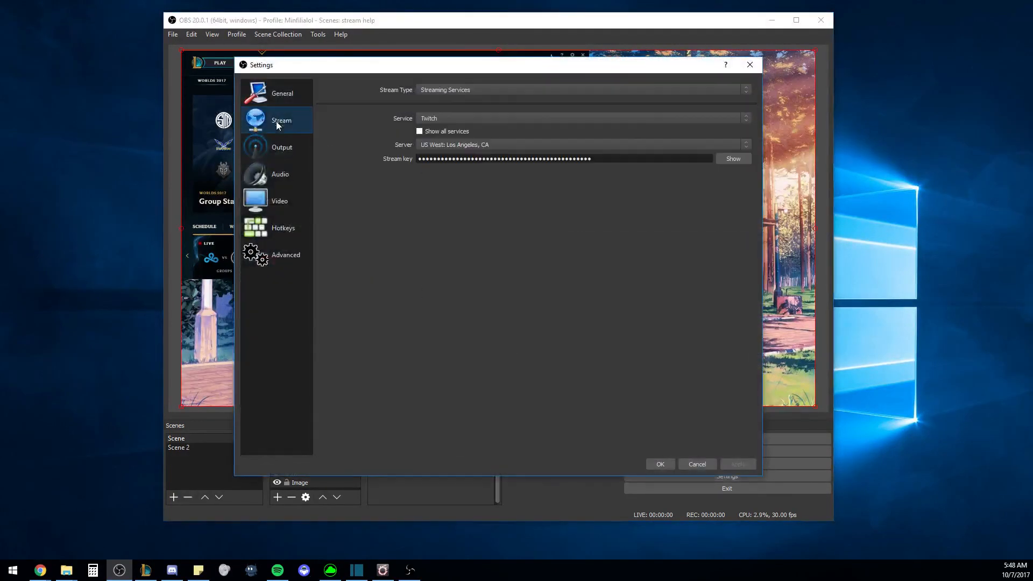
pyautogui.click(282, 147)
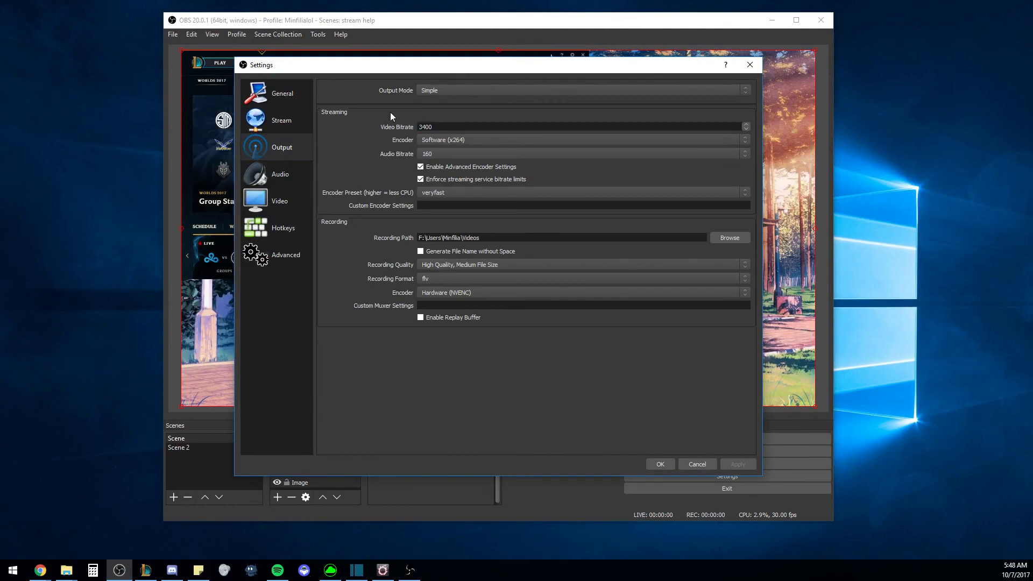
pyautogui.moveTo(443, 127); pyautogui.dragTo(418, 126)
pyautogui.click(749, 65)
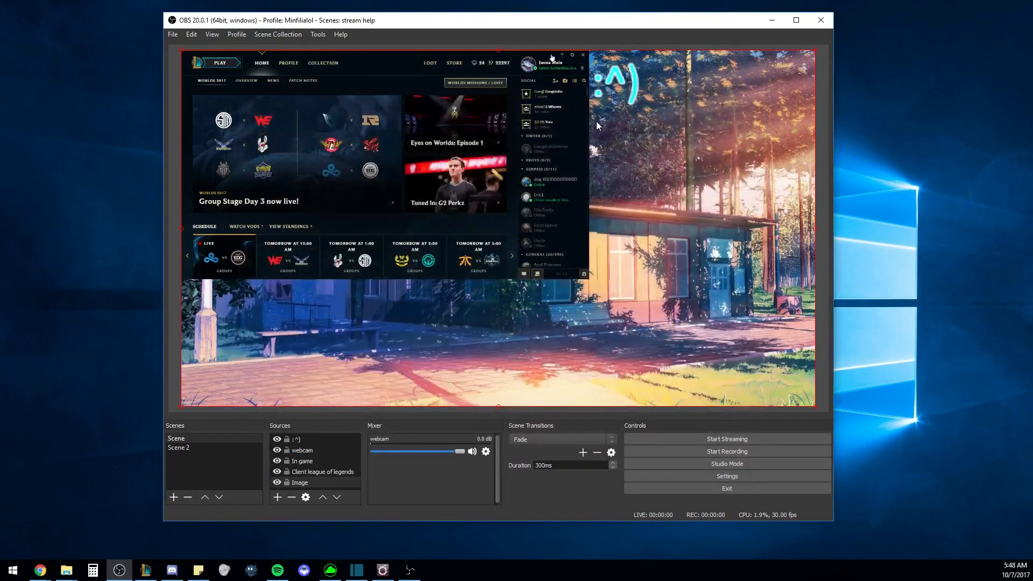
# Step: Shrink the League of Legends client capture very slightly from its lower-right corner and select the background image
pyautogui.click(580, 122)
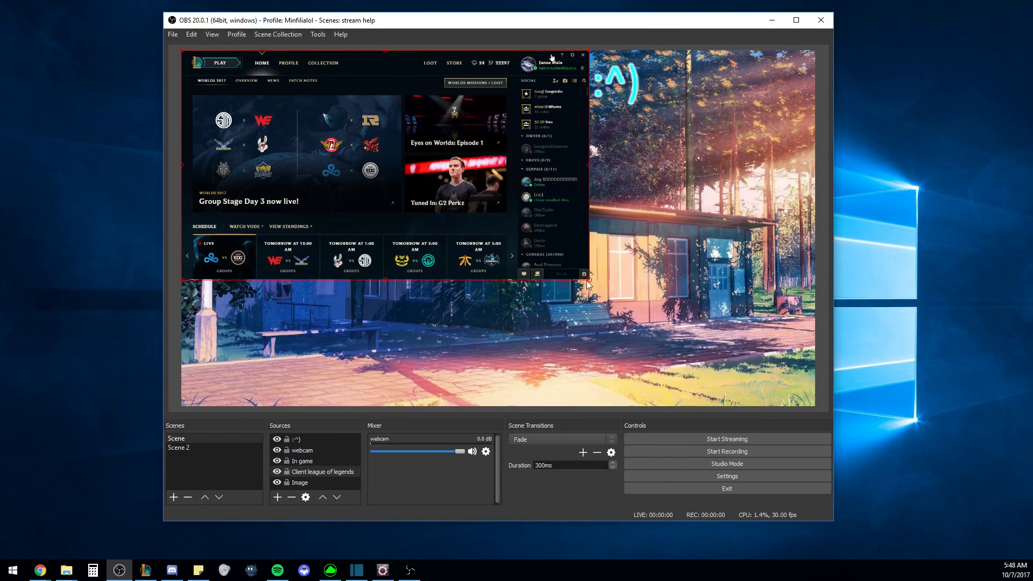
pyautogui.moveTo(589, 280); pyautogui.dragTo(588, 278)
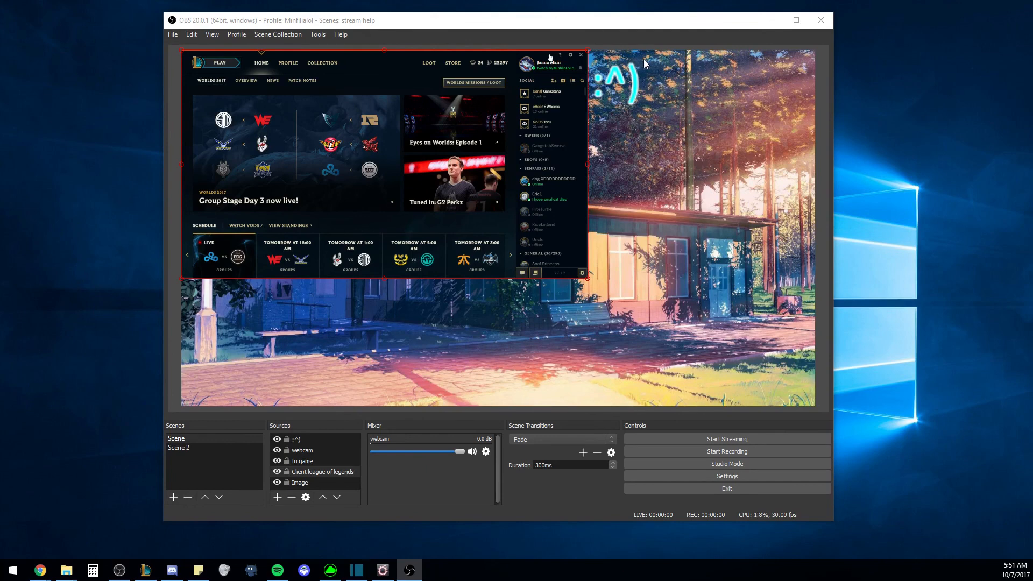
pyautogui.click(724, 197)
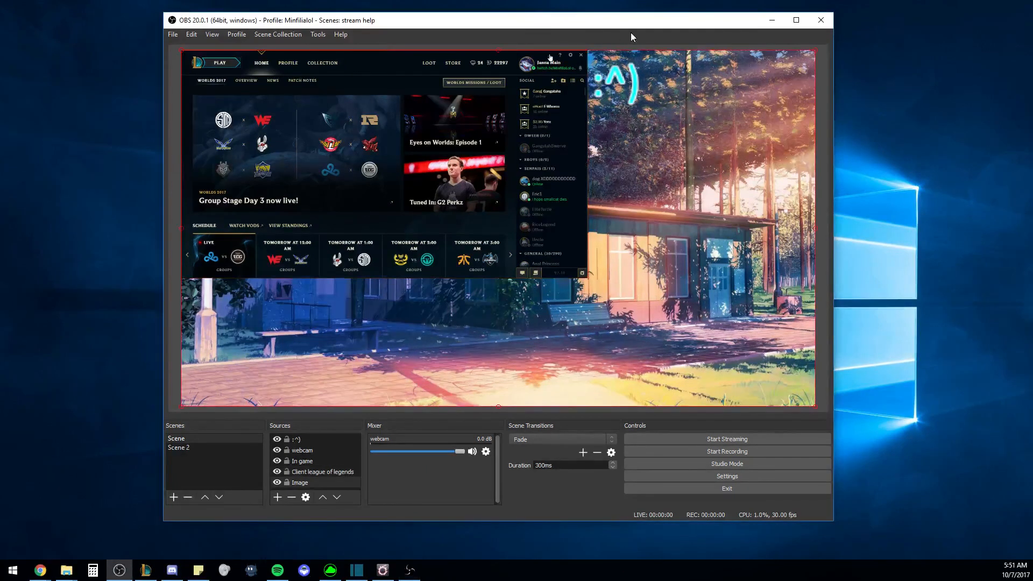